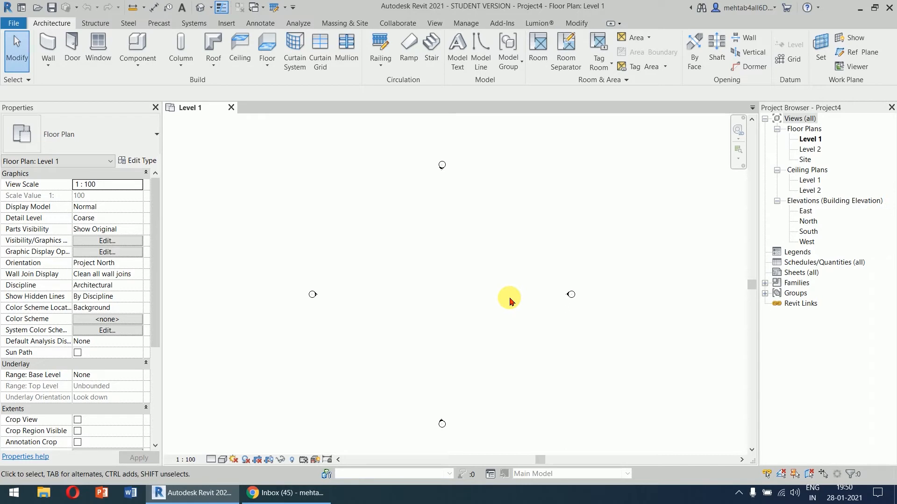
# - Start an architectural wall of the plain Curtain Wall type with its height constrained up to Level 2
pyautogui.click(49, 61)
pyautogui.click(87, 96)
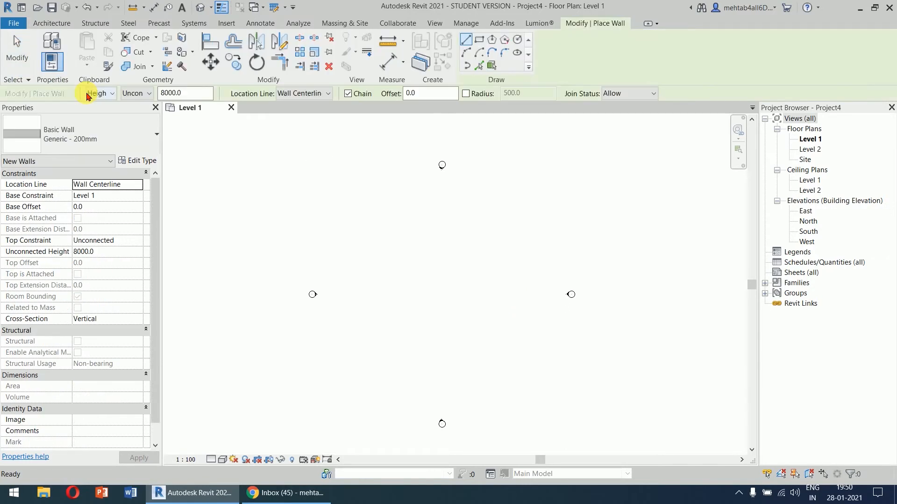
pyautogui.click(138, 146)
pyautogui.scroll(5, 105, 280)
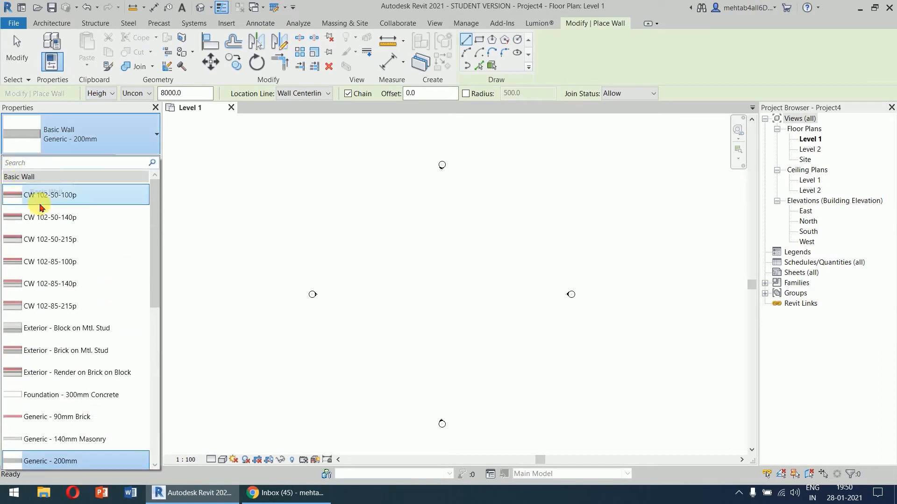
pyautogui.scroll(-5, 86, 270)
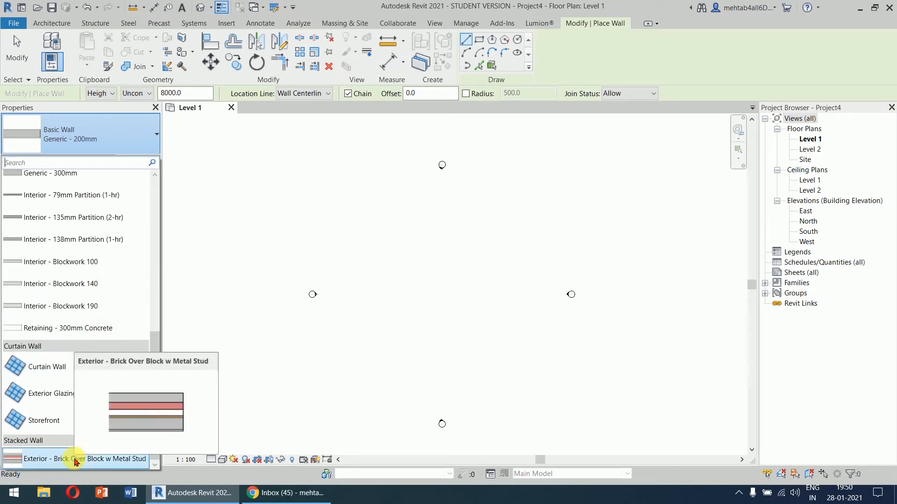
pyautogui.moveTo(101, 368)
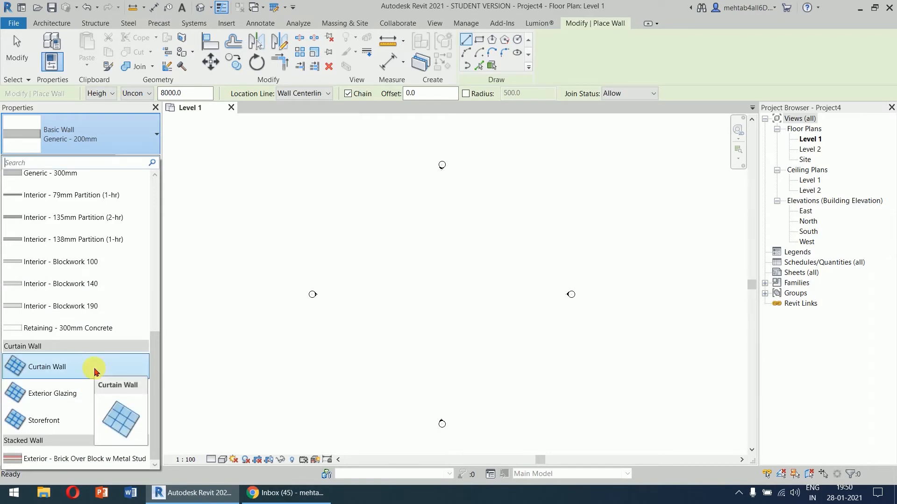
pyautogui.moveTo(89, 394)
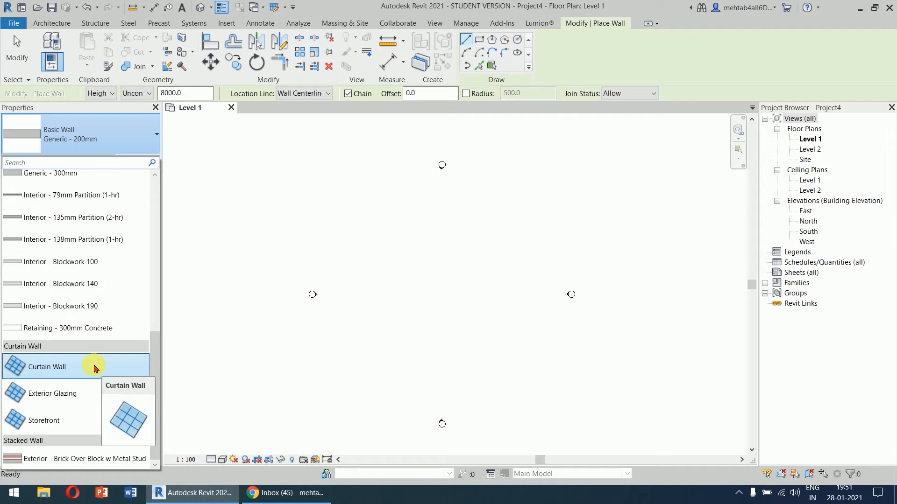
pyautogui.click(59, 368)
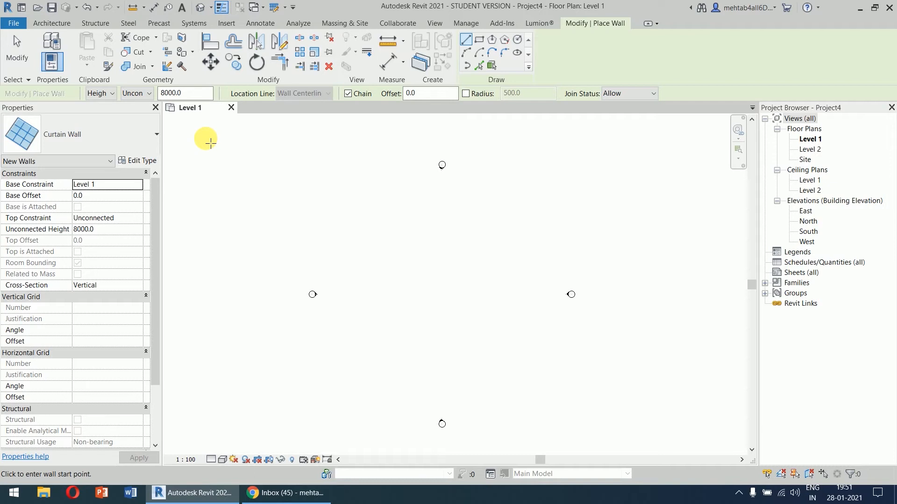
pyautogui.click(149, 94)
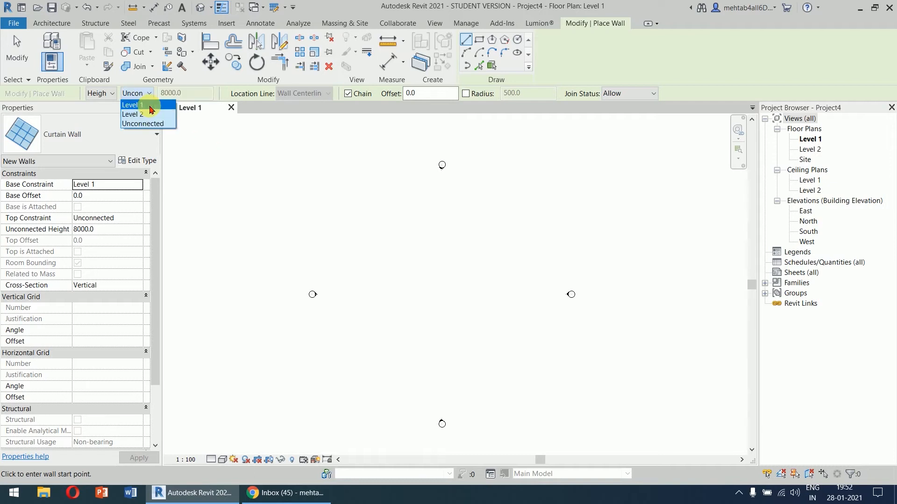
pyautogui.click(151, 115)
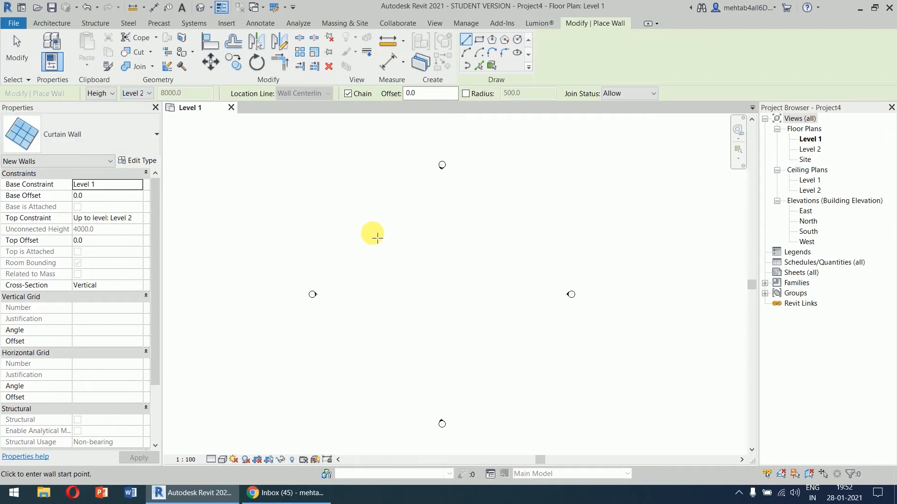
# - Draw a horizontal curtain wall 8000 mm long between the elevation markers on Level 1 and end the wall command
pyautogui.click(392, 262)
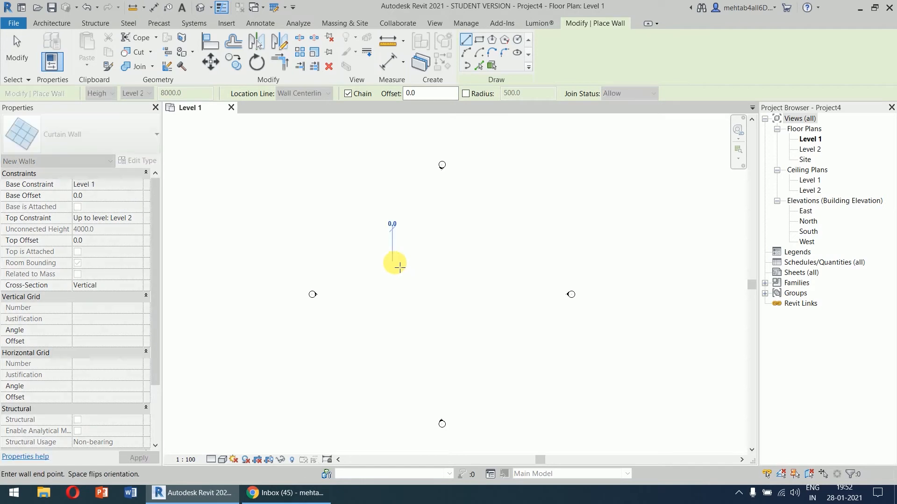
pyautogui.click(434, 263)
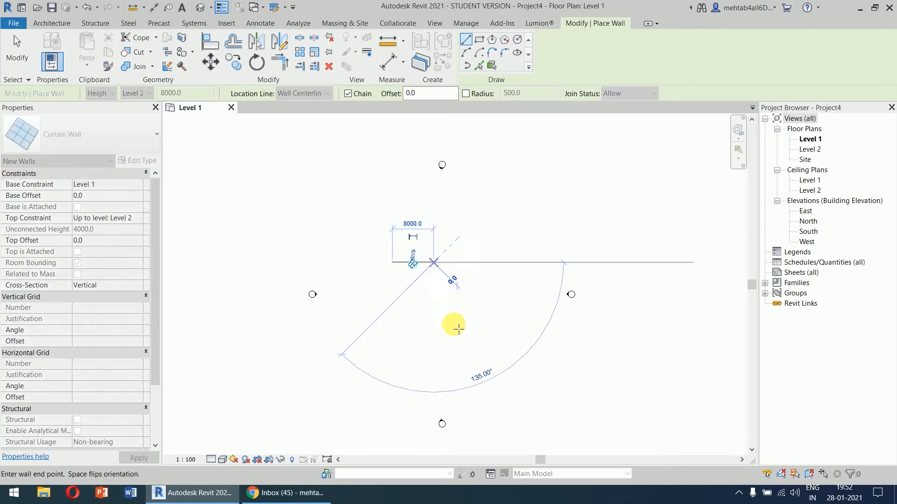
pyautogui.rightClick(448, 288)
pyautogui.click(456, 295)
pyautogui.rightClick(455, 298)
pyautogui.click(473, 309)
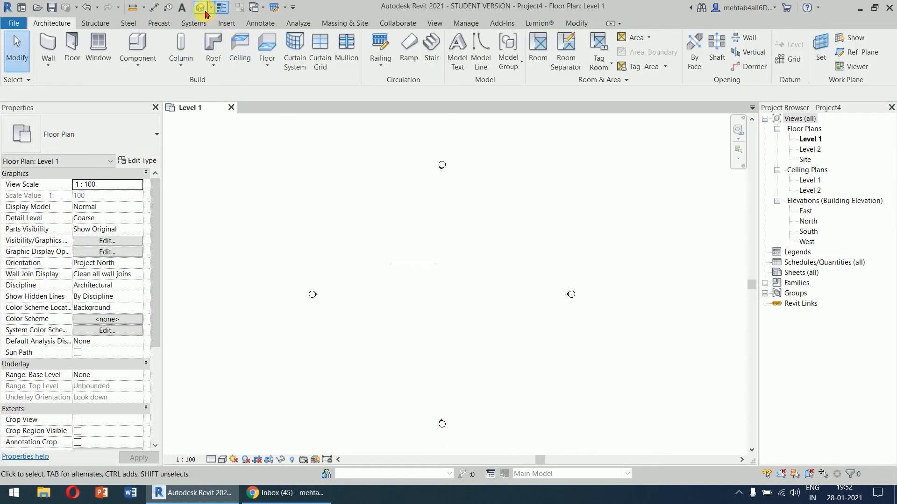
# - Open the default 3D view of the curtain wall and set its visual style to Shaded
pyautogui.scroll(4, 474, 222)
pyautogui.moveTo(551, 285); pyautogui.dragTo(583, 326, button='middle')
pyautogui.click(223, 460)
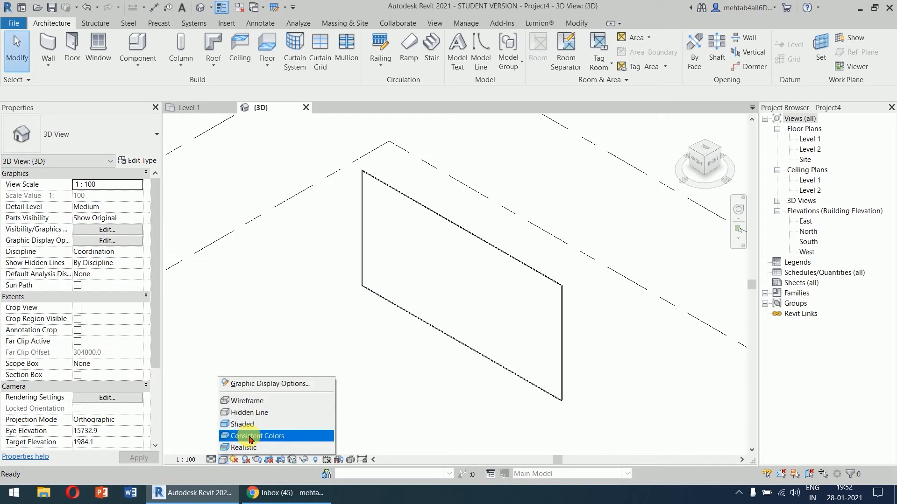
pyautogui.click(254, 424)
pyautogui.scroll(2, 603, 350)
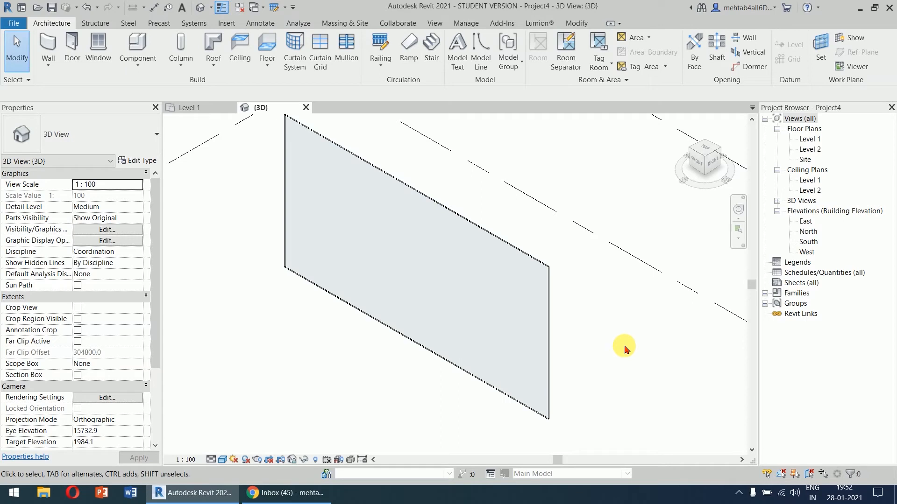
pyautogui.click(479, 232)
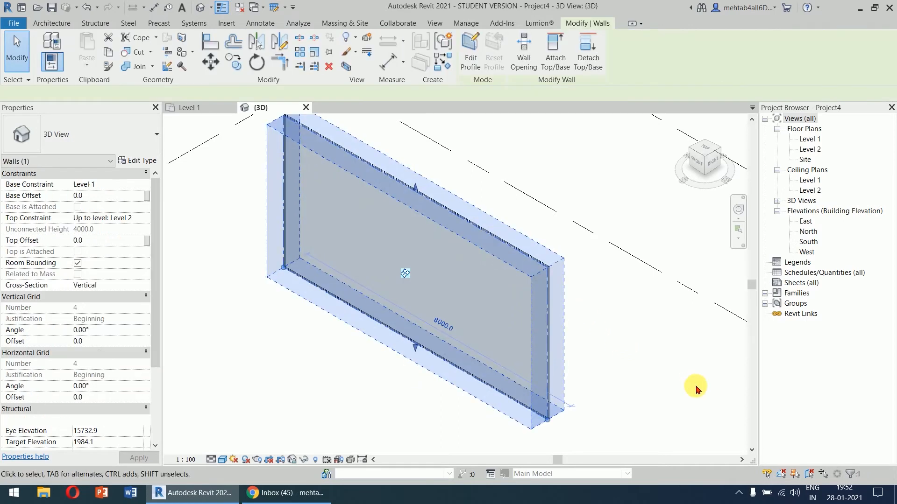
pyautogui.click(668, 360)
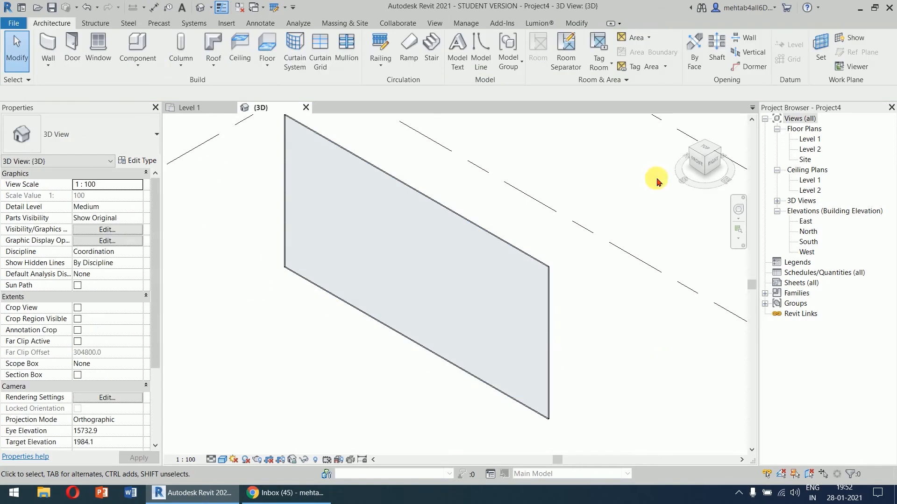
# - On the Level 1 plan, draw an Exterior Glazing curtain wall in line with the first wall, about 4000 mm beyond its end
pyautogui.doubleClick(809, 139)
pyautogui.scroll(1, 428, 264)
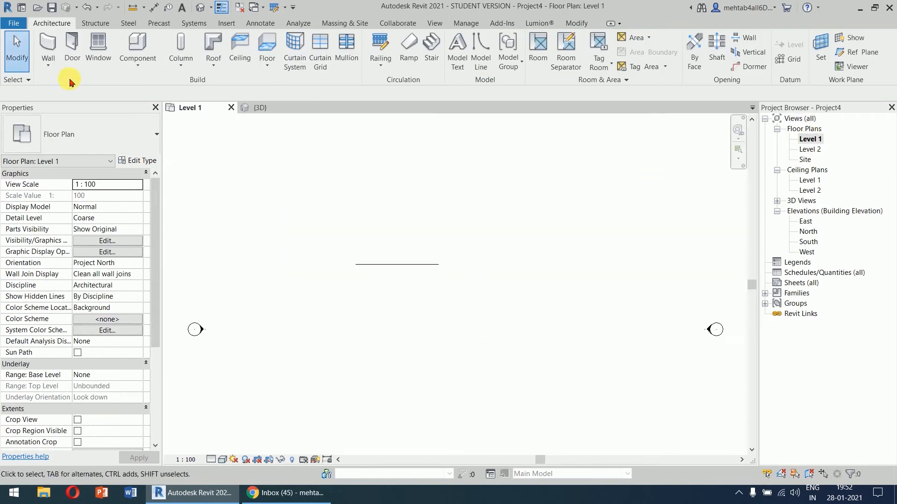
pyautogui.click(49, 46)
pyautogui.click(118, 136)
pyautogui.click(88, 366)
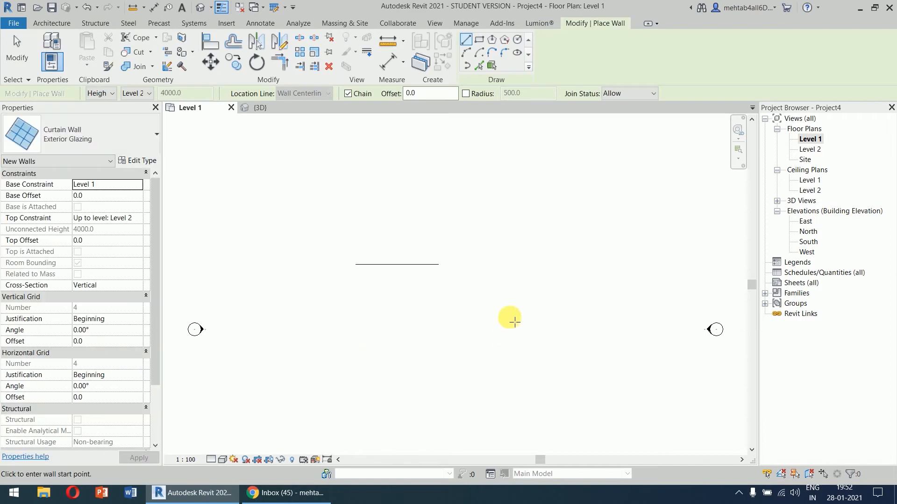
pyautogui.click(480, 264)
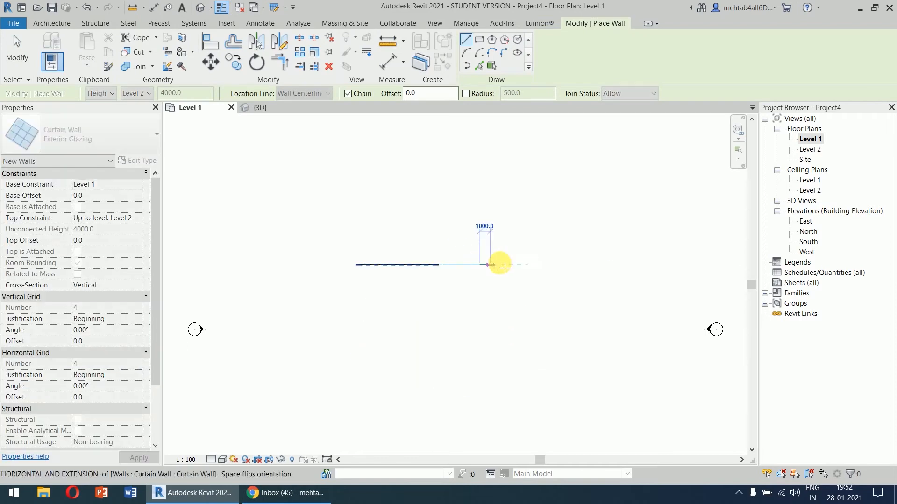
pyautogui.click(544, 266)
pyautogui.rightClick(575, 296)
pyautogui.click(587, 302)
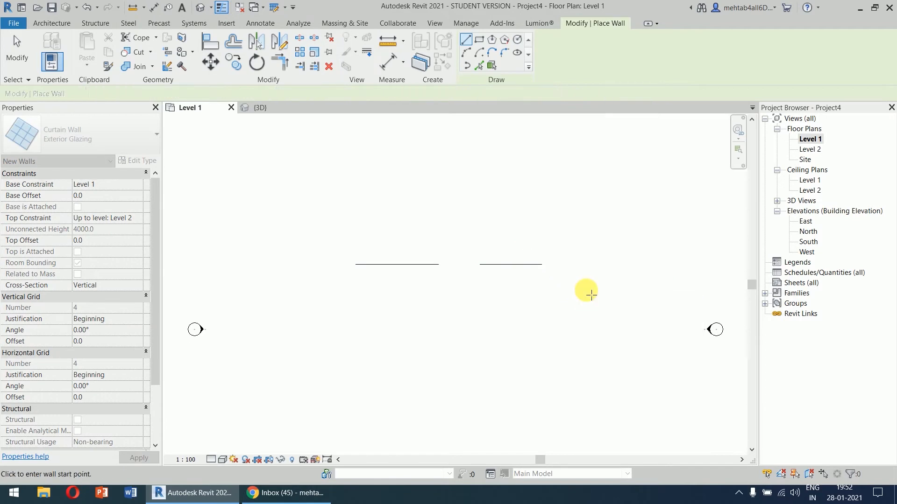
# - Draw a Storefront curtain wall in line with the other two, past the Exterior Glazing wall, and end the wall command
pyautogui.moveTo(595, 280); pyautogui.dragTo(468, 296, button='middle')
pyautogui.click(120, 135)
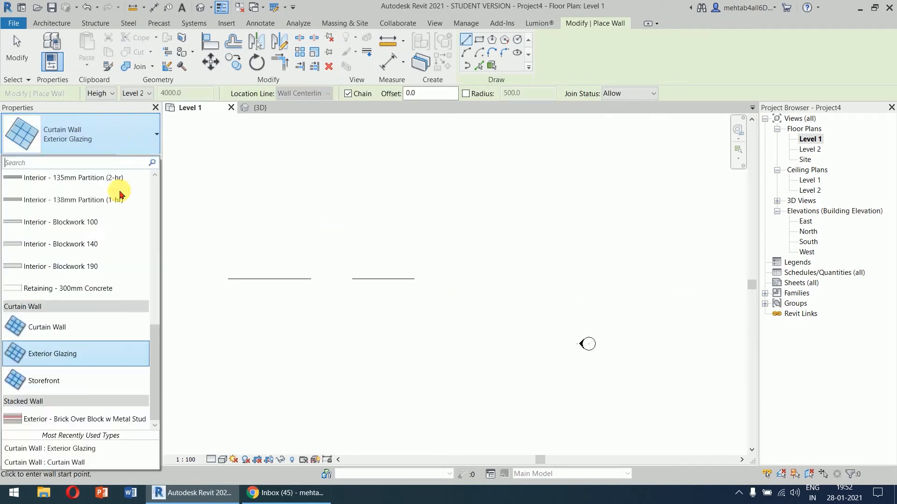
pyautogui.click(89, 381)
pyautogui.click(455, 279)
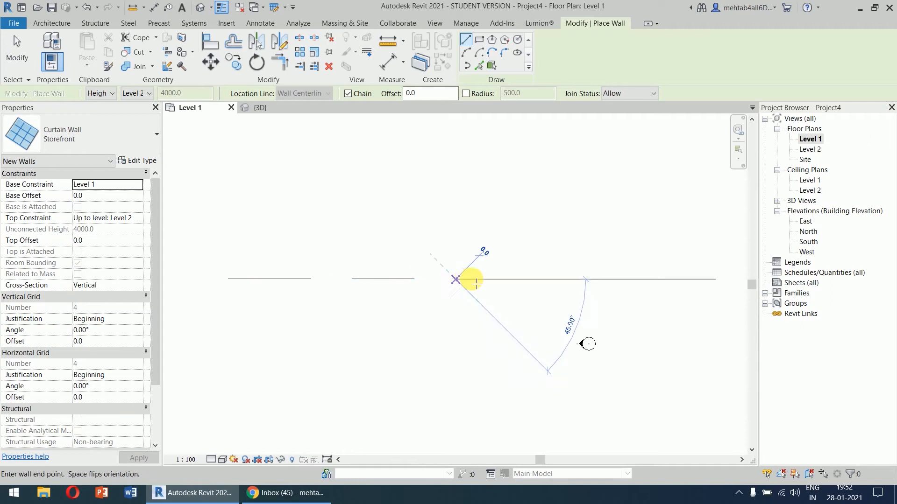
pyautogui.rightClick(522, 316)
pyautogui.click(530, 321)
pyautogui.rightClick(537, 319)
pyautogui.click(544, 326)
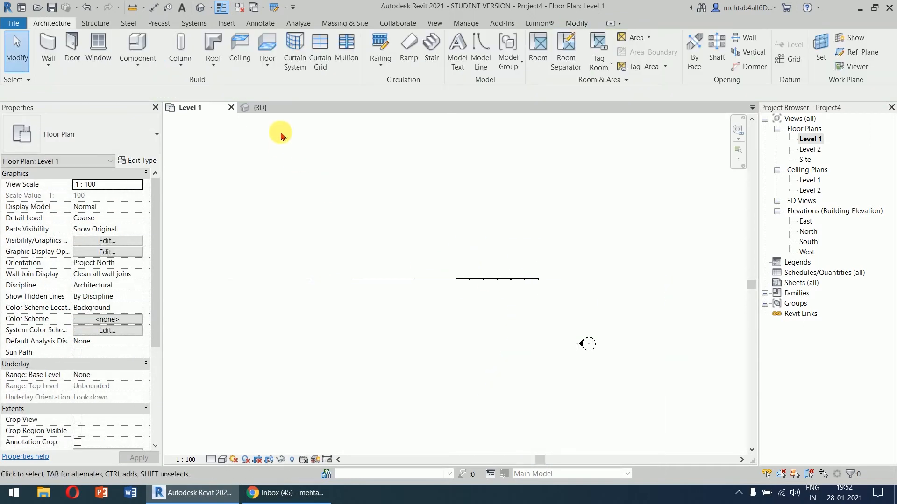
# - Examine the plain, Exterior Glazing and Storefront curtain walls up close in the 3D view to compare their panel divisions
pyautogui.click(279, 107)
pyautogui.scroll(-5, 458, 369)
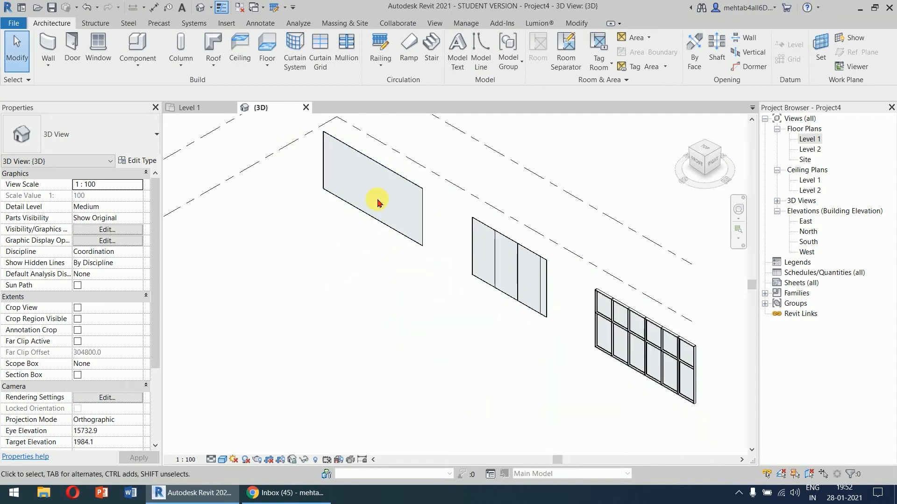
pyautogui.scroll(4, 541, 295)
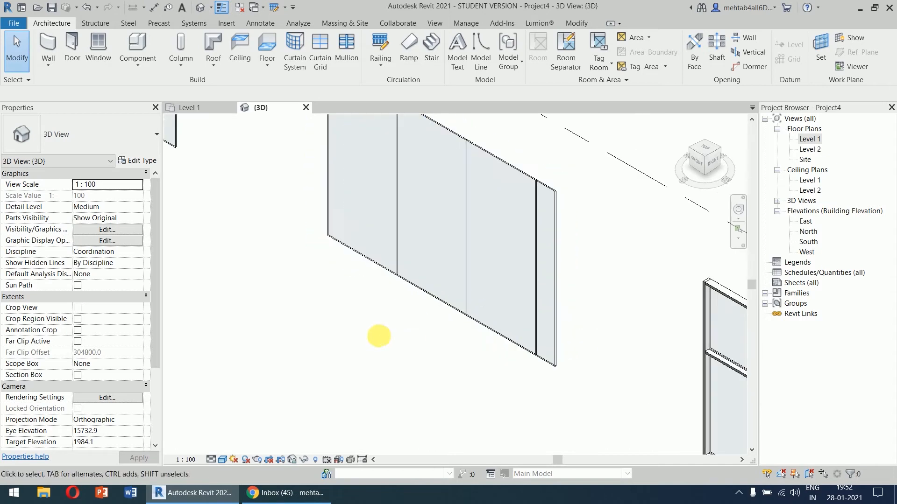
pyautogui.moveTo(379, 340); pyautogui.dragTo(366, 381, button='middle')
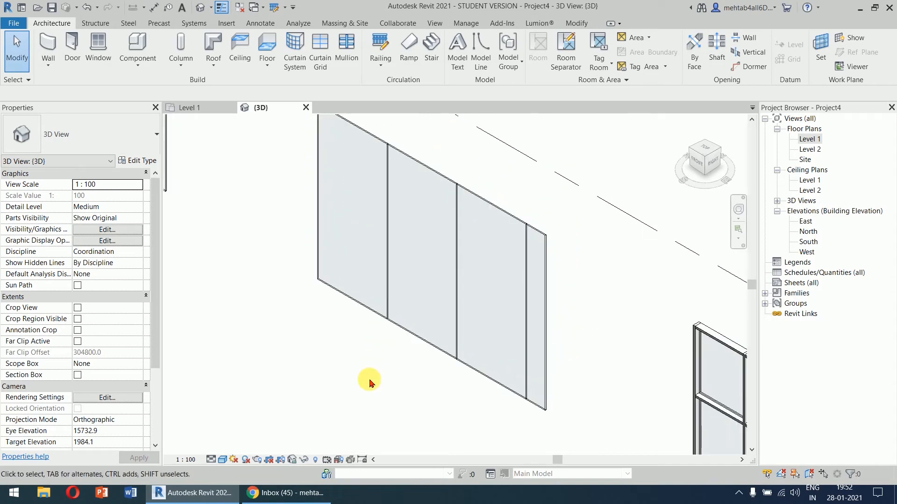
pyautogui.scroll(-2, 372, 379)
pyautogui.moveTo(375, 377); pyautogui.dragTo(272, 200, button='middle')
pyautogui.moveTo(387, 342); pyautogui.dragTo(251, 294, button='middle')
pyautogui.scroll(1, 381, 338)
pyautogui.moveTo(402, 324); pyautogui.dragTo(395, 354, button='middle')
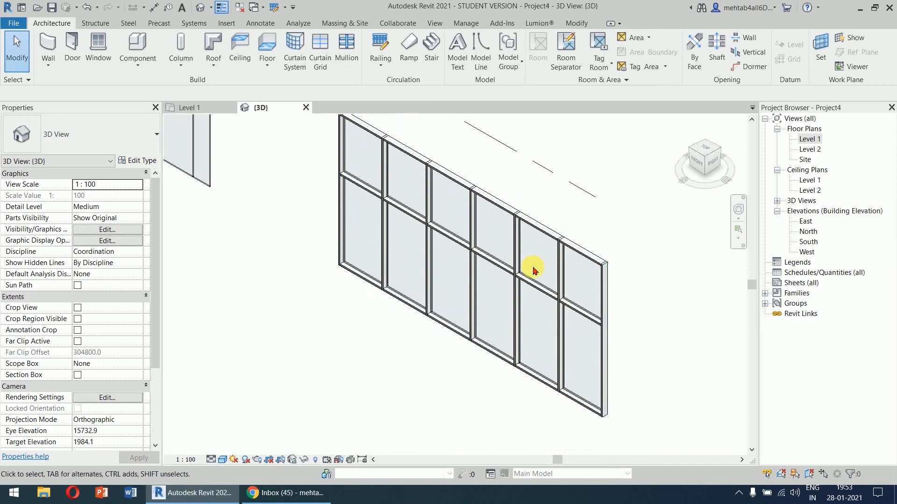
pyautogui.scroll(-3, 336, 365)
pyautogui.moveTo(337, 364); pyautogui.dragTo(559, 394, button='middle')
pyautogui.moveTo(380, 304); pyautogui.dragTo(400, 391, button='middle')
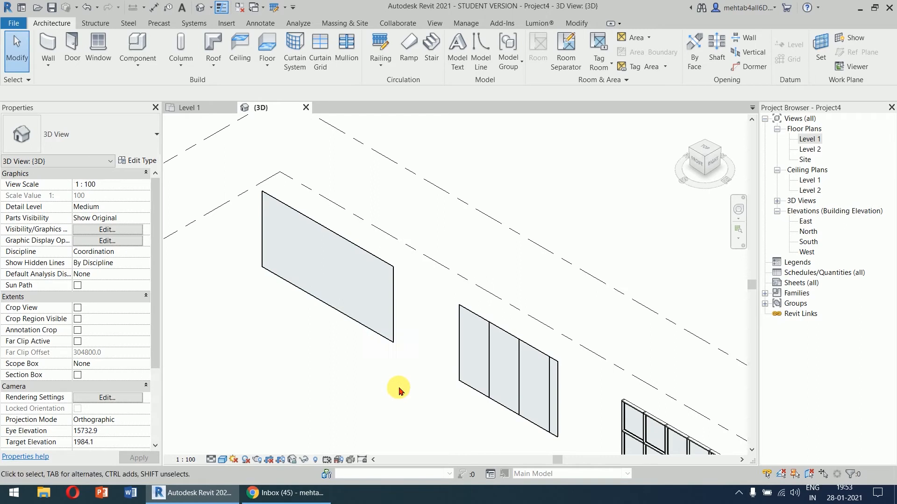
# - Inspect the properties of the plain curtain wall and the Exterior Glazing wall
pyautogui.click(396, 266)
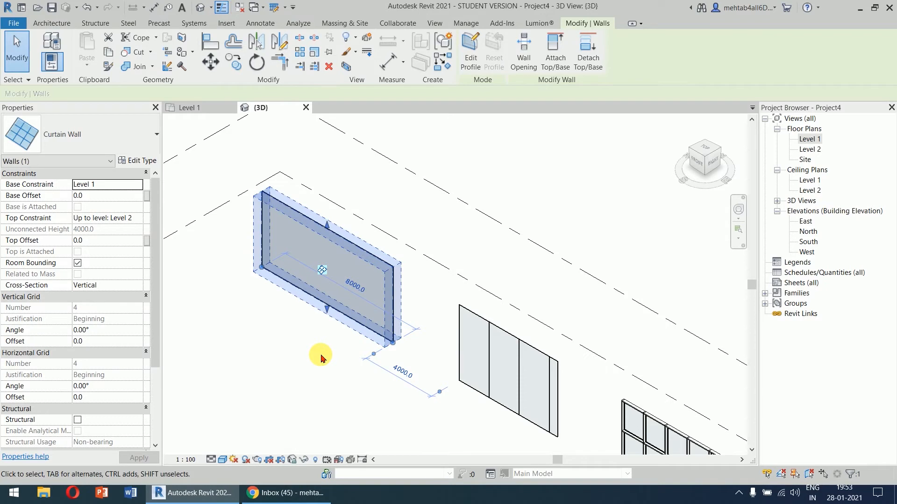
pyautogui.click(314, 374)
pyautogui.click(508, 344)
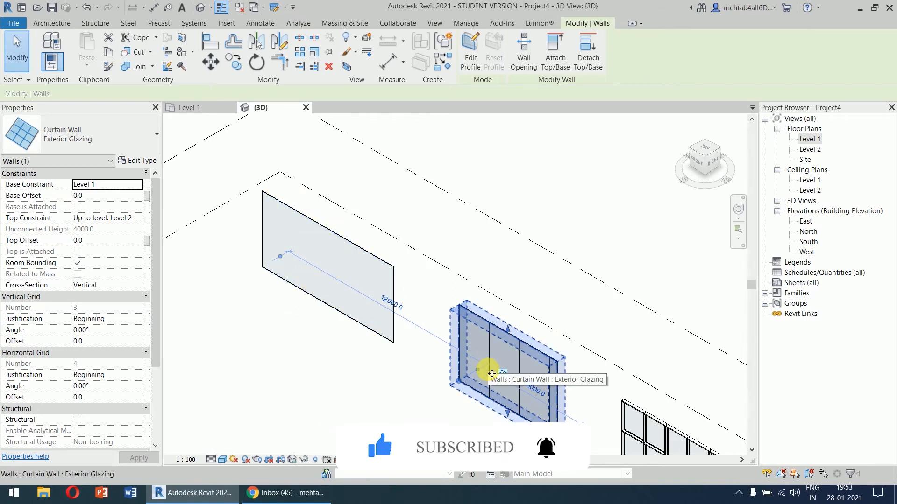
pyautogui.click(297, 380)
# - Place three vertical curtain grid lines across all segments of the plain curtain wall, spaced 2000 mm apart
pyautogui.scroll(5, 297, 279)
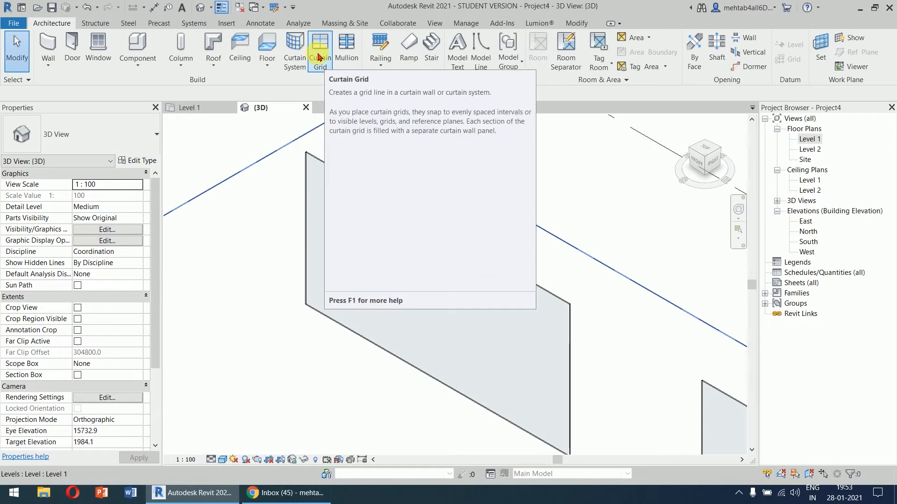
pyautogui.click(319, 55)
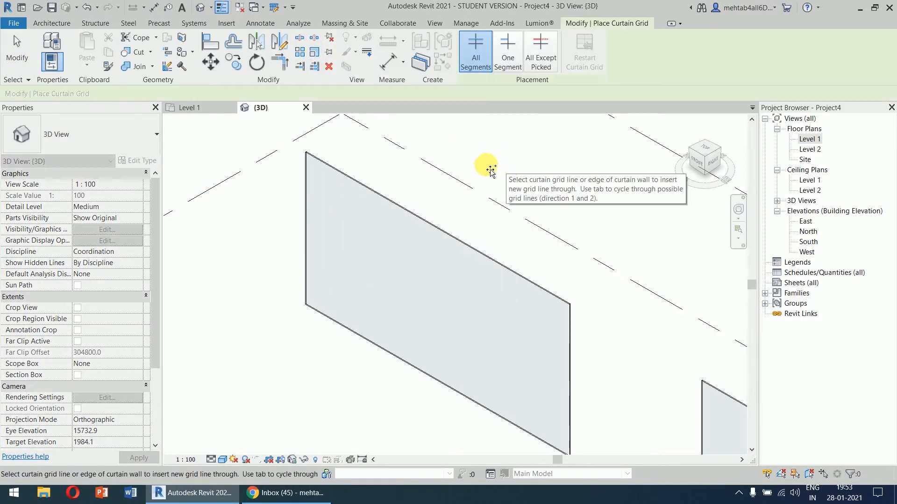
pyautogui.click(376, 195)
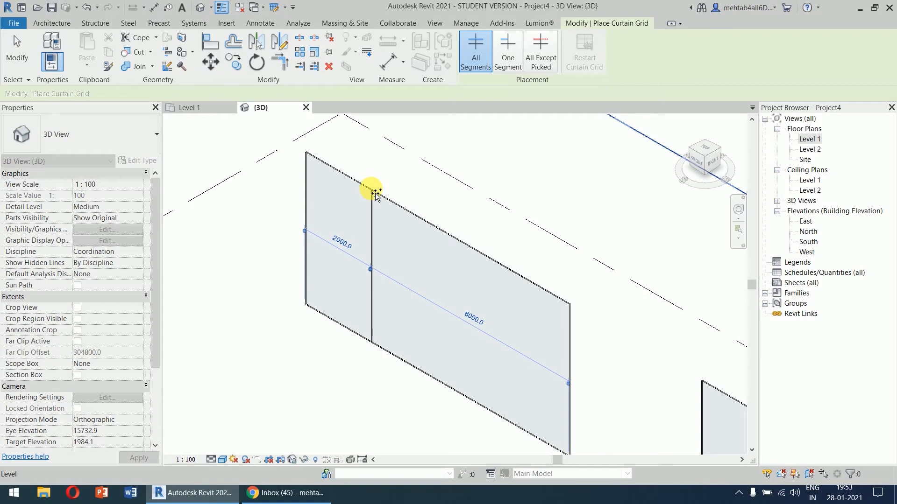
pyautogui.click(437, 228)
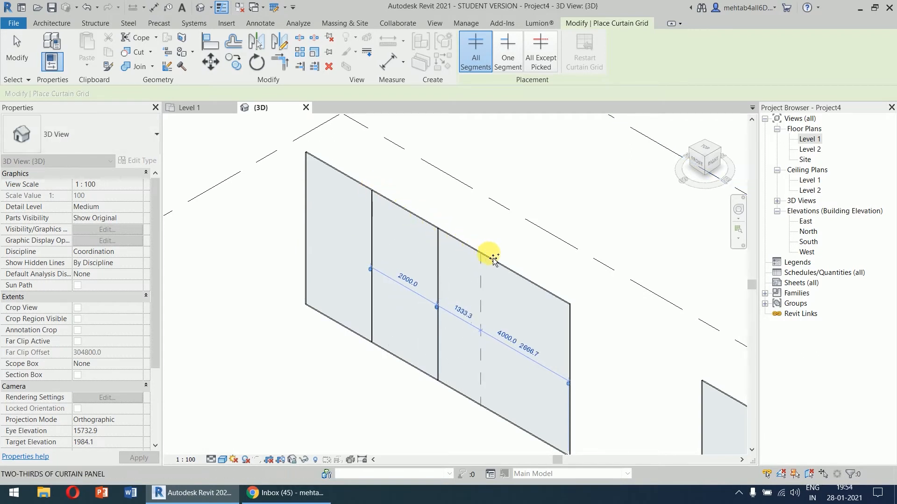
pyautogui.click(509, 266)
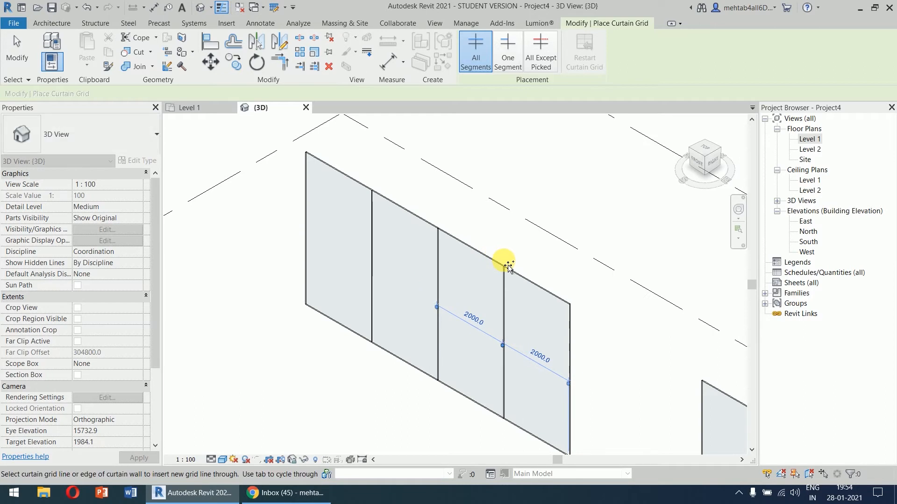
pyautogui.rightClick(537, 260)
pyautogui.click(540, 258)
pyautogui.rightClick(527, 247)
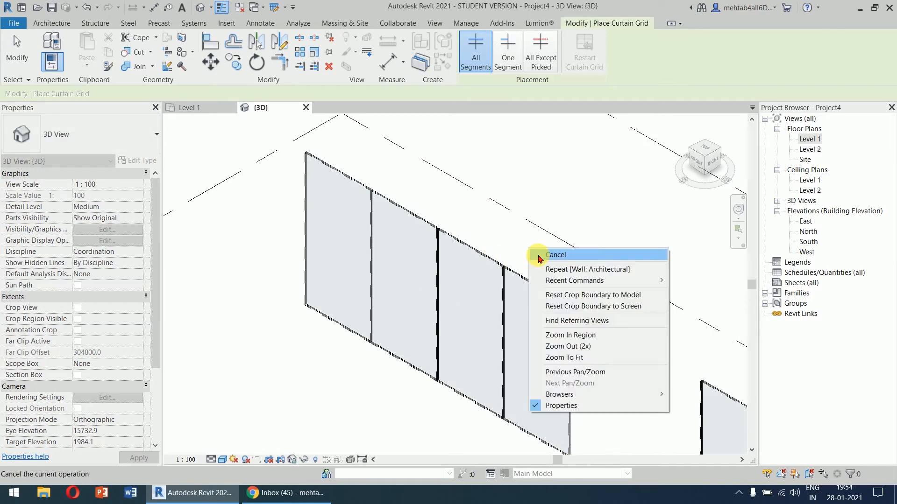
# - Place horizontal grid lines on the plain curtain wall: all segments about 900 mm below the top, one segment about 1033 mm lower in the third bay
pyautogui.click(539, 259)
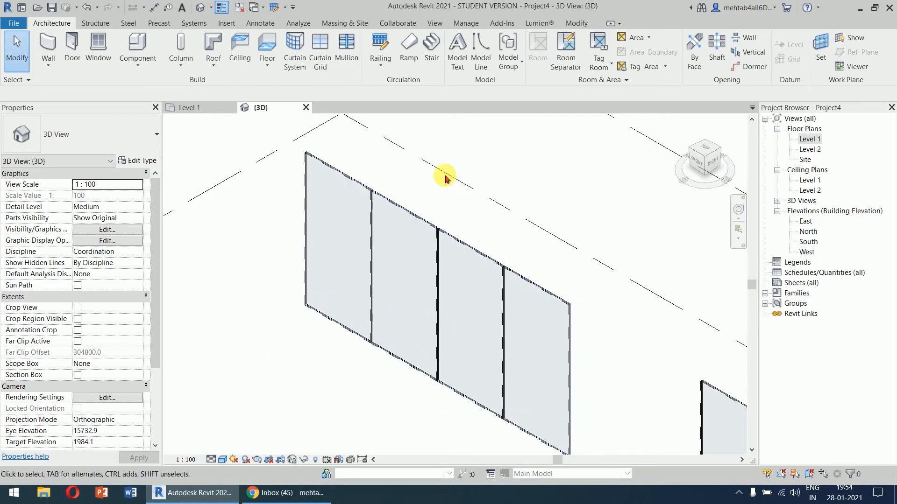
pyautogui.click(321, 52)
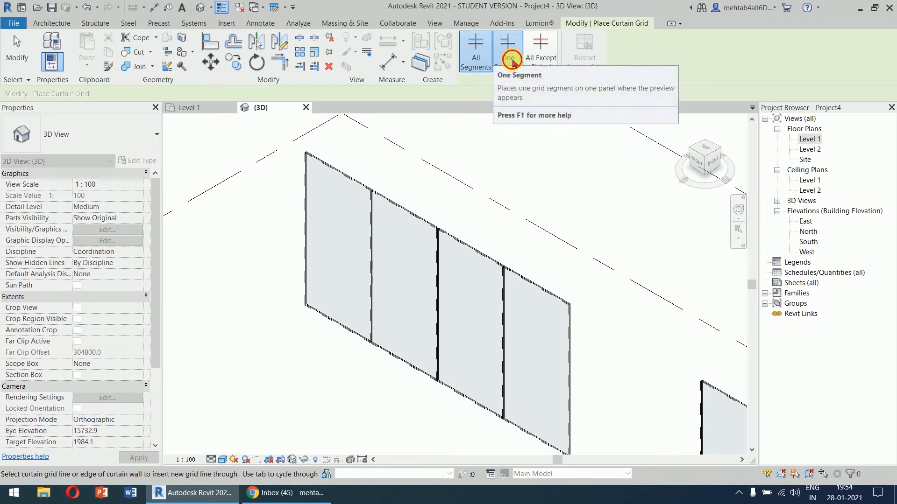
pyautogui.click(512, 62)
pyautogui.click(476, 51)
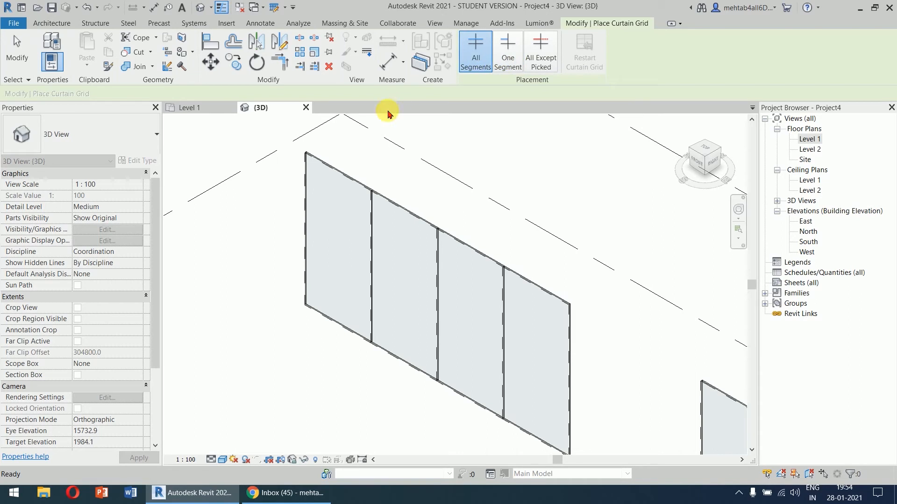
pyautogui.click(308, 187)
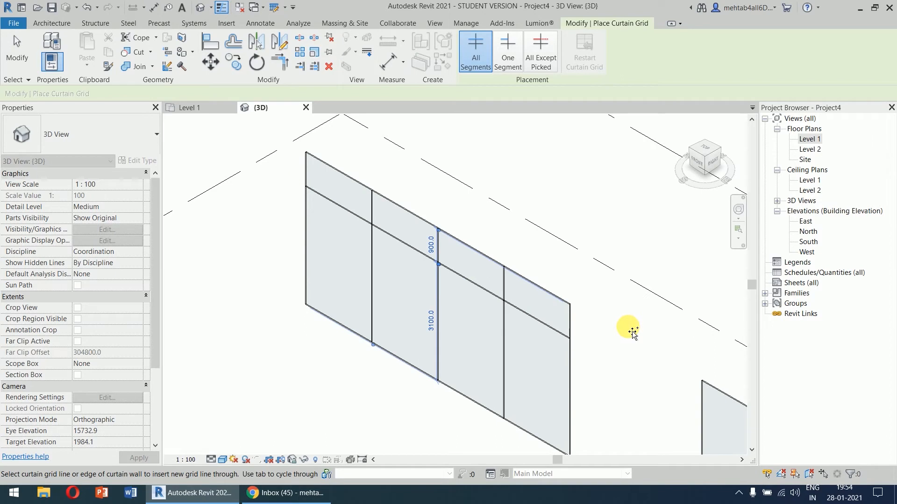
pyautogui.click(508, 51)
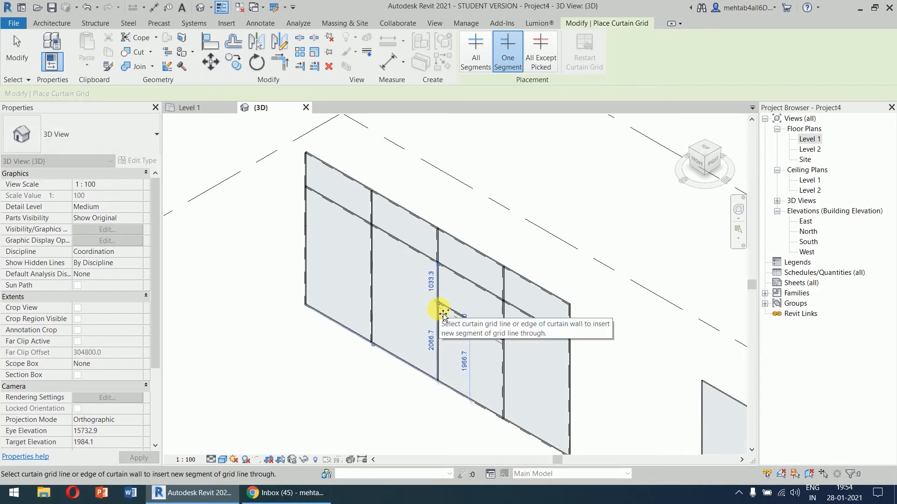
pyautogui.click(443, 314)
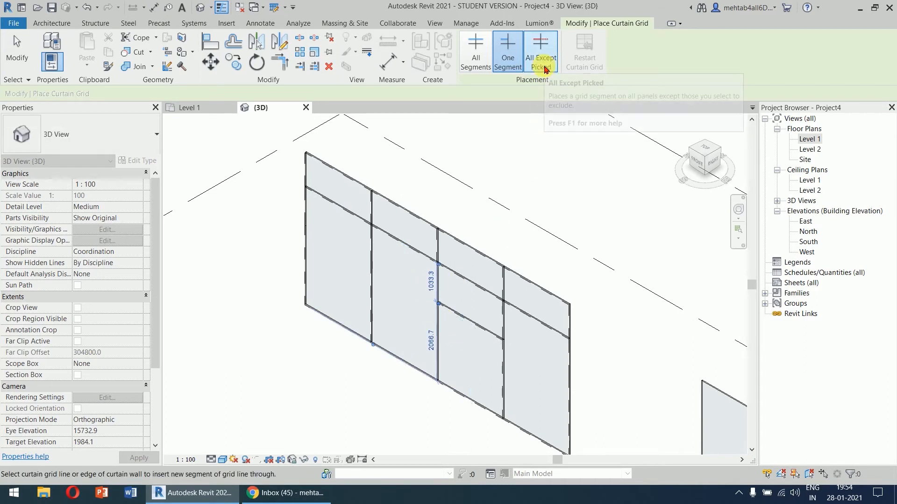
# - Place a low horizontal grid line on the plain curtain wall with All Except Picked, excluding the bay farthest from the Exterior Glazing wall
pyautogui.click(542, 60)
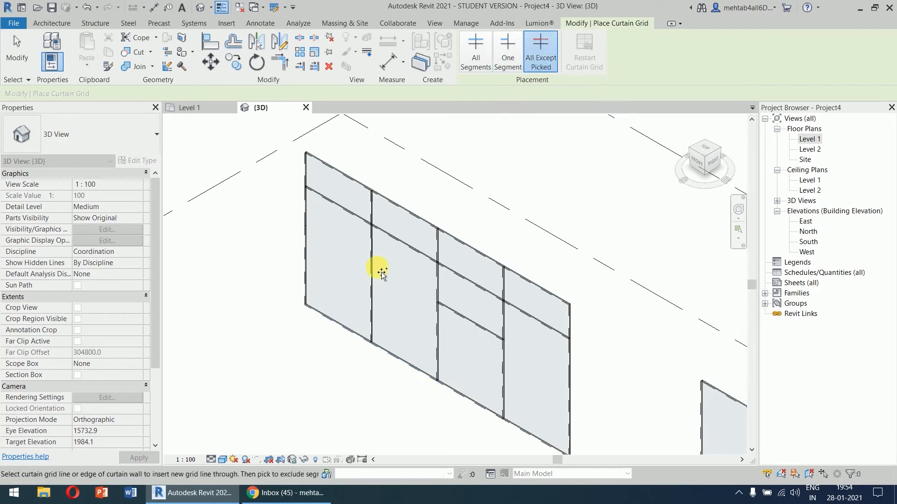
pyautogui.click(376, 310)
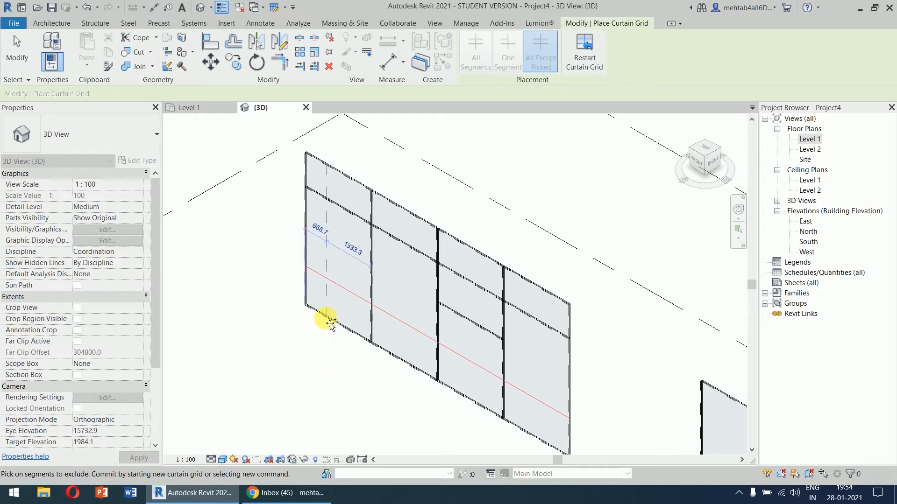
pyautogui.click(348, 293)
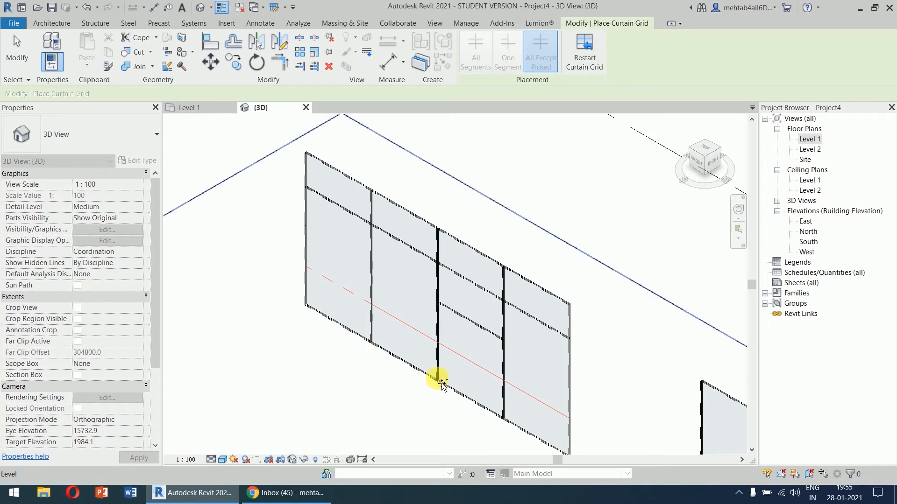
pyautogui.click(595, 70)
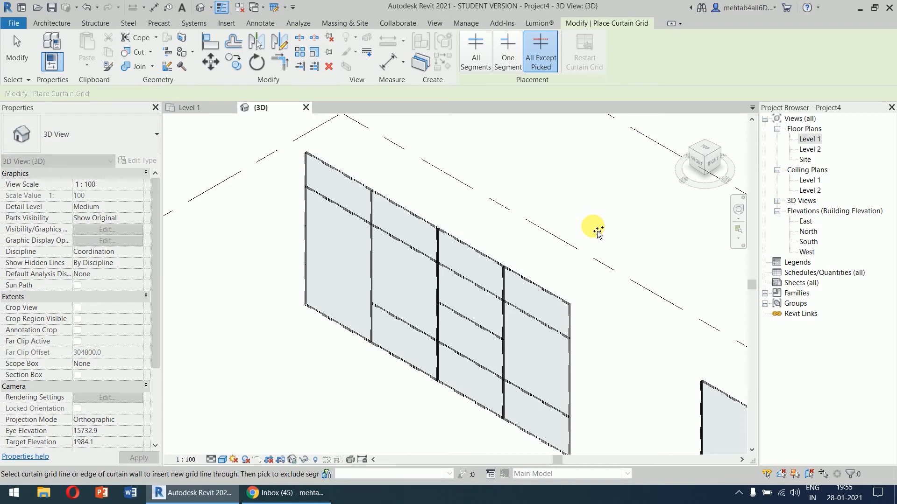
pyautogui.scroll(-4, 598, 230)
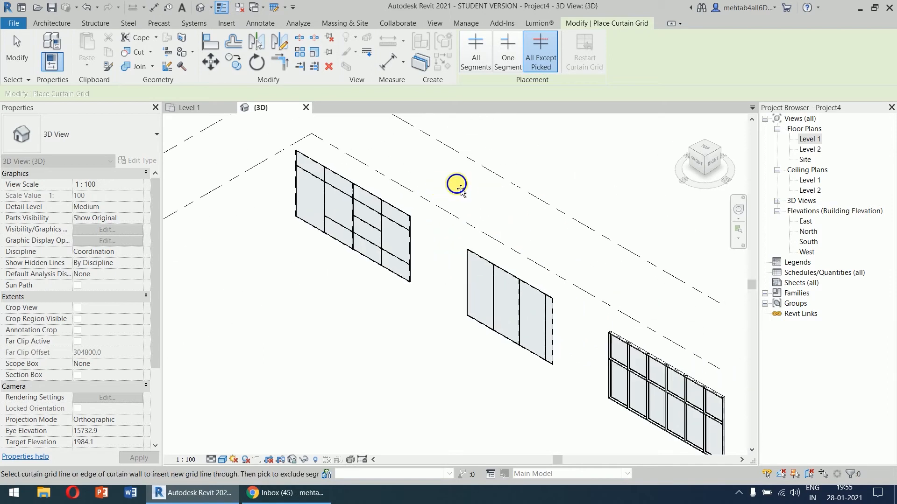
pyautogui.rightClick(459, 185)
pyautogui.click(472, 193)
pyautogui.rightClick(464, 182)
pyautogui.click(469, 188)
# - Set the Exterior Glazing wall type's vertical grid spacing to 1500 mm and its horizontal grid spacing to 2000 mm
pyautogui.moveTo(553, 250); pyautogui.dragTo(519, 205, button='middle')
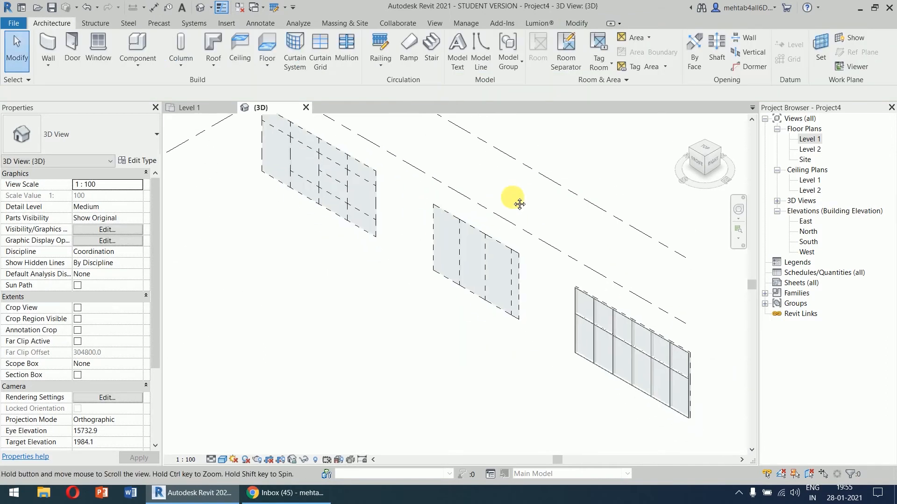
pyautogui.click(472, 212)
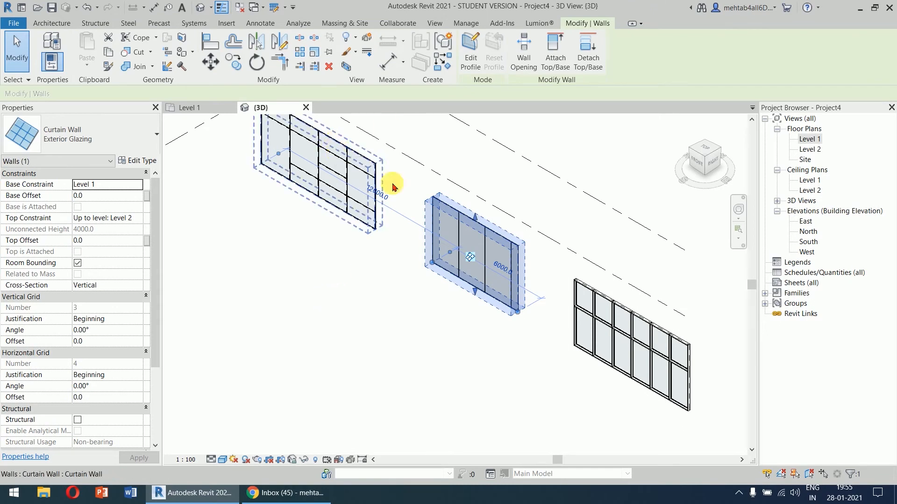
pyautogui.scroll(4, 510, 248)
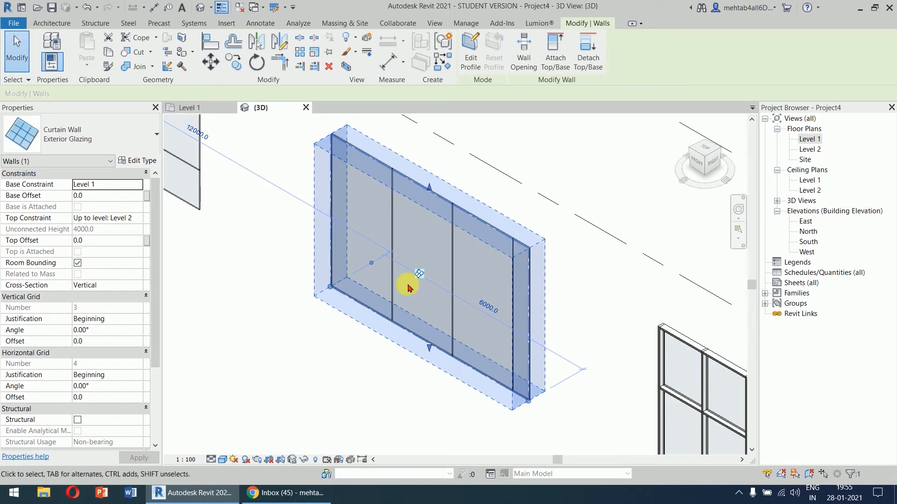
pyautogui.click(147, 163)
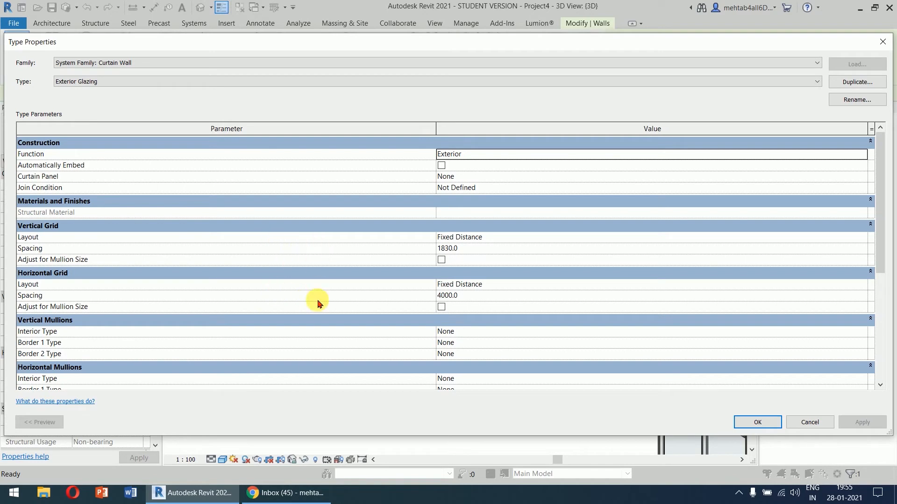
pyautogui.click(521, 250)
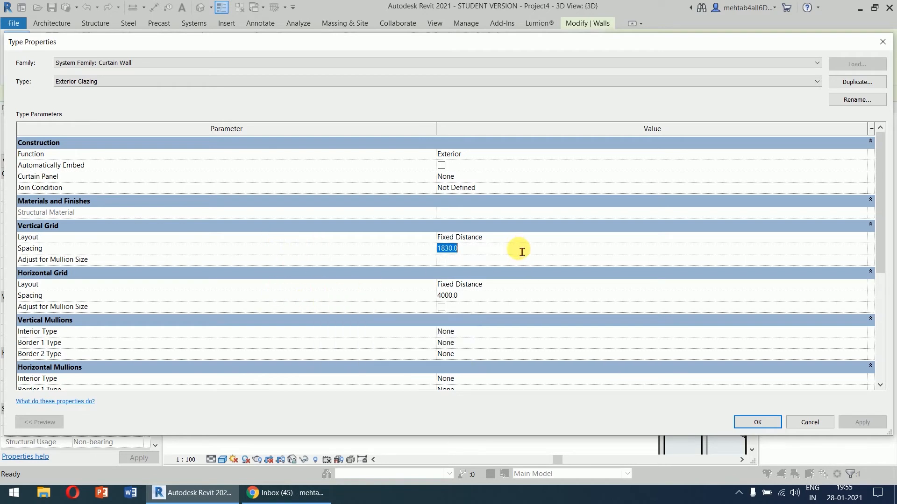
pyautogui.write('15')
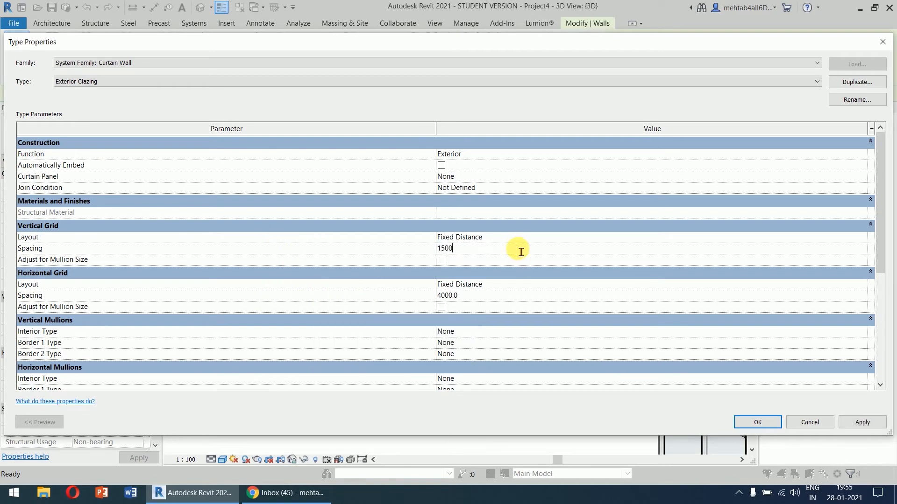
pyautogui.click(488, 297)
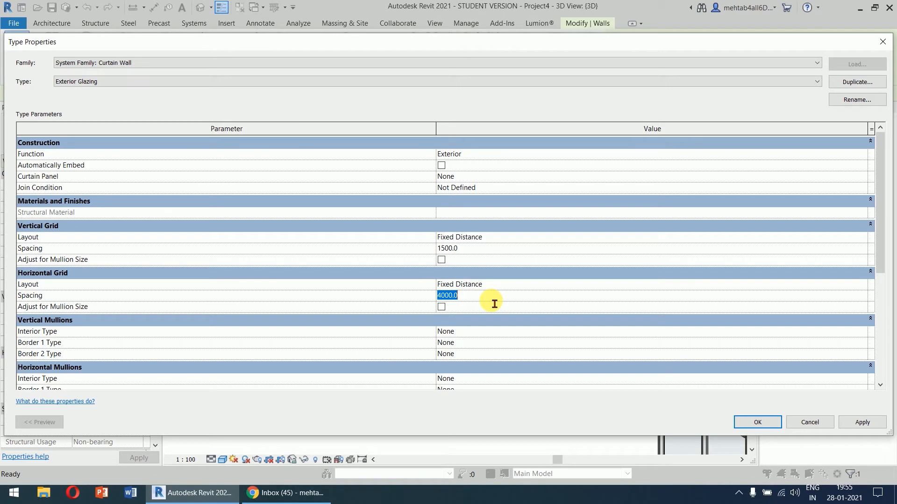
pyautogui.write('2')
pyautogui.press('Return')
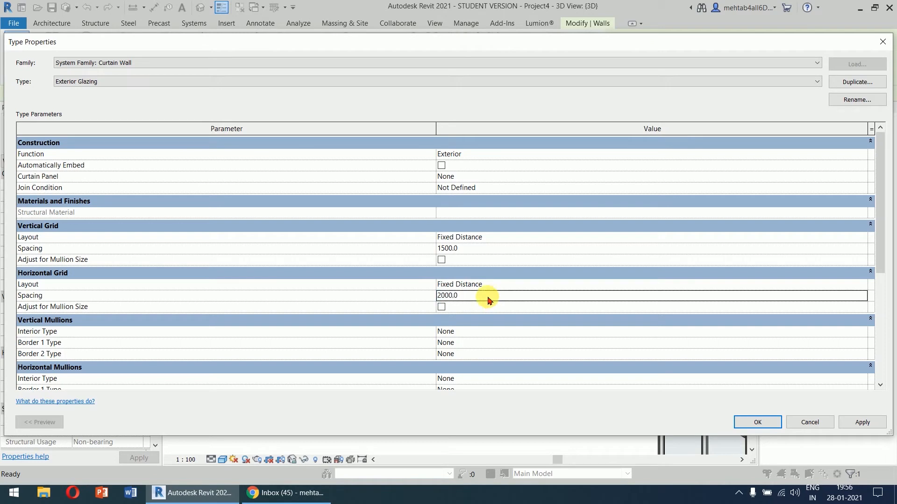
pyautogui.click(863, 422)
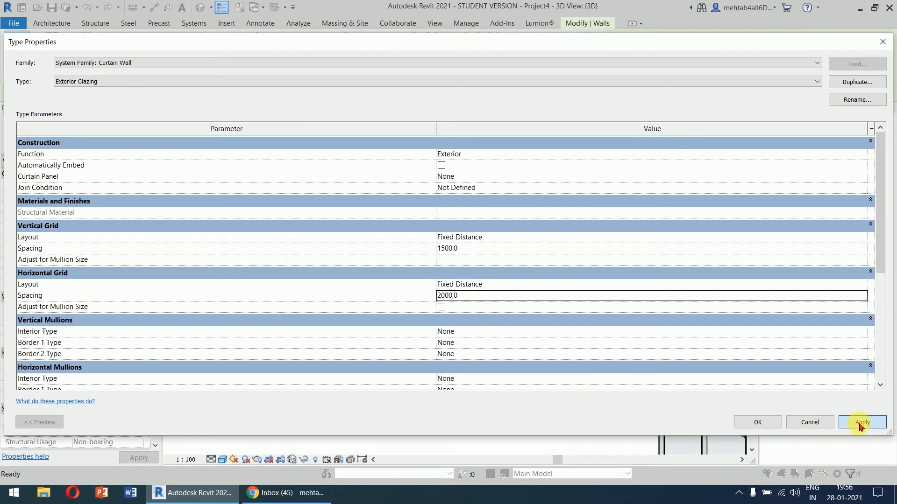
pyautogui.click(777, 423)
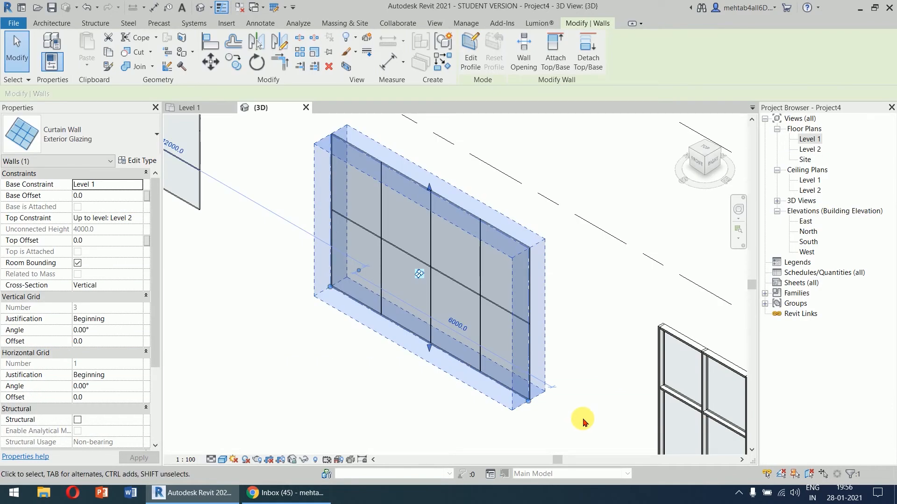
pyautogui.click(296, 372)
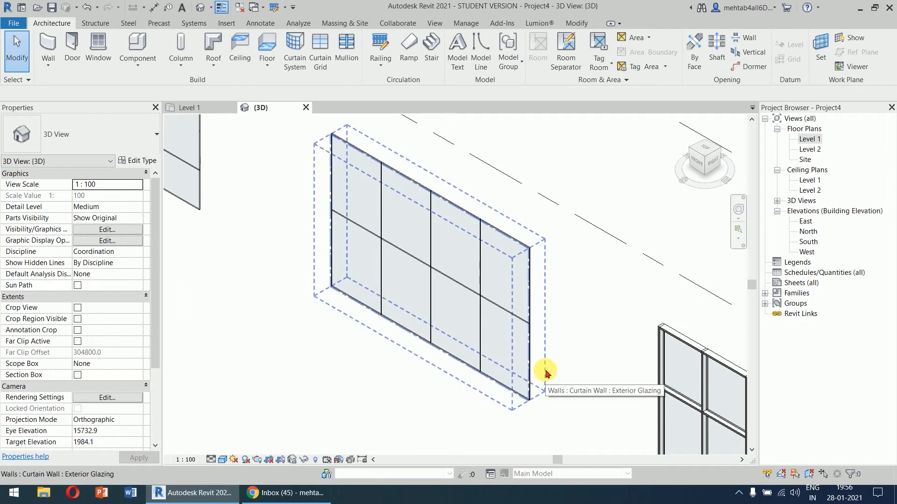
# - Set the Storefront wall type's vertical grid spacing to 2000 mm and its horizontal grid spacing to 1000 mm
pyautogui.scroll(-4, 547, 373)
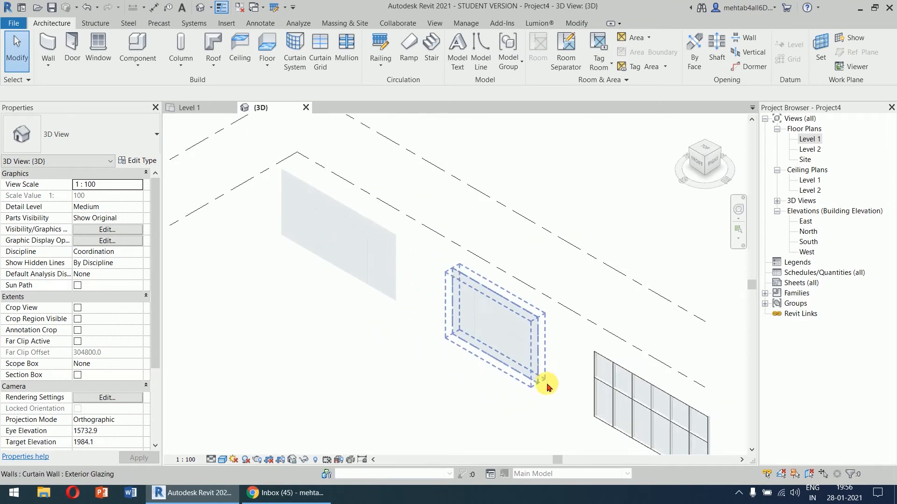
pyautogui.scroll(3, 536, 331)
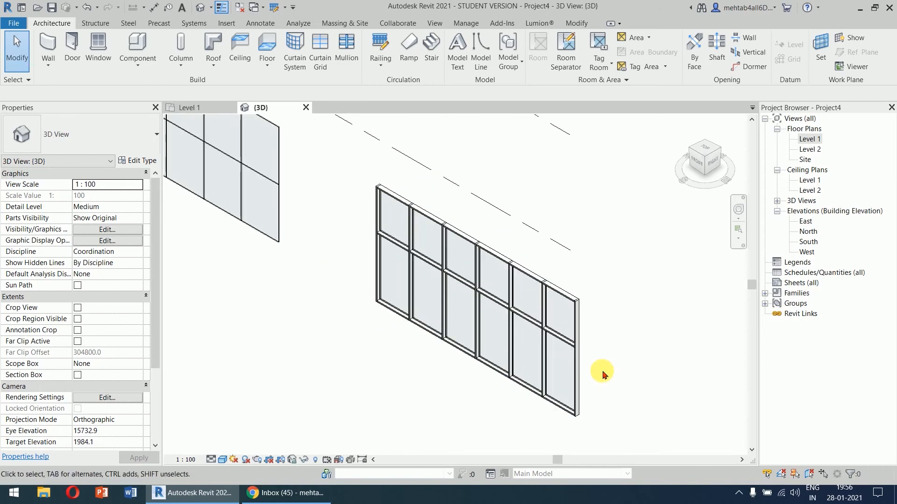
pyautogui.click(591, 351)
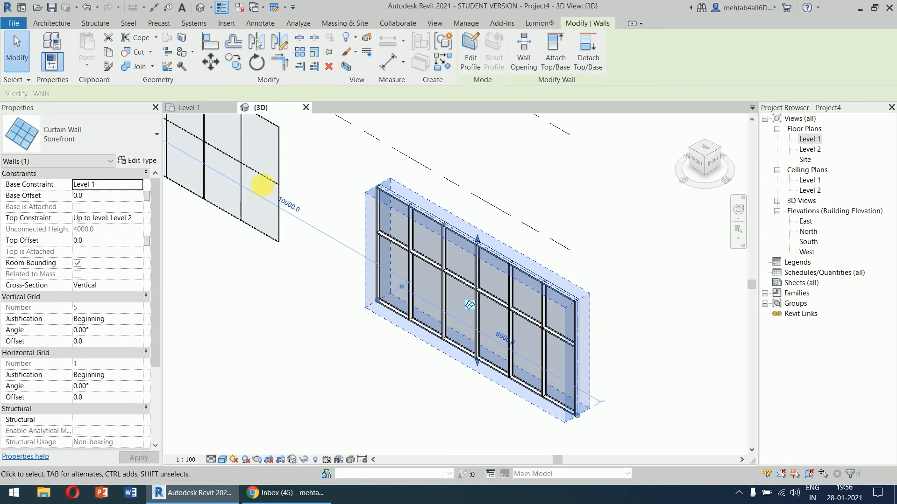
pyautogui.click(144, 161)
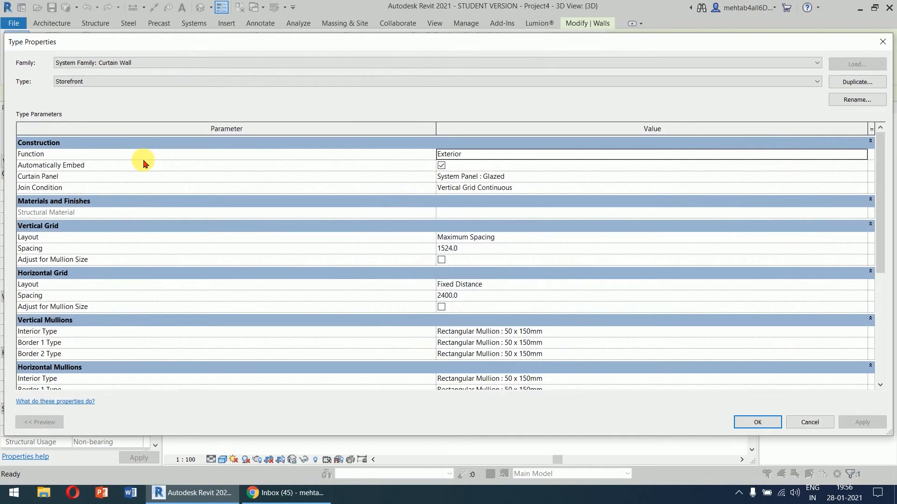
pyautogui.click(464, 248)
pyautogui.click(482, 296)
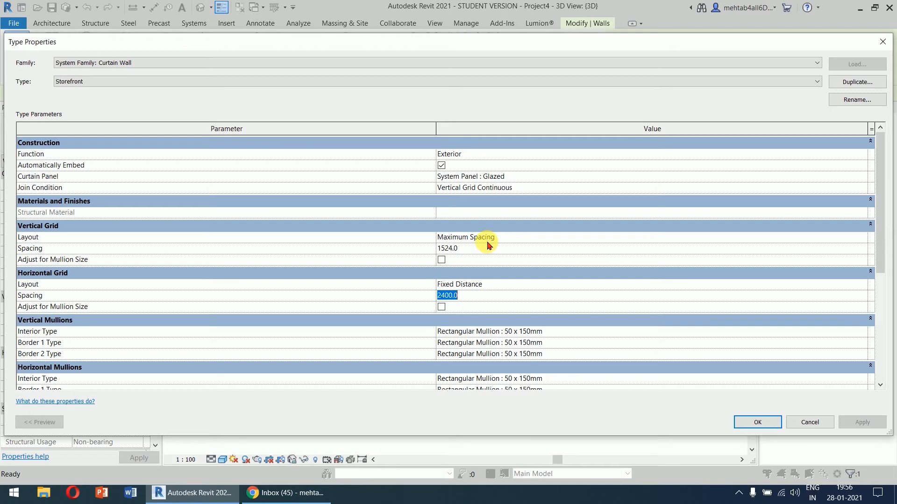
pyautogui.click(487, 249)
pyautogui.write('20')
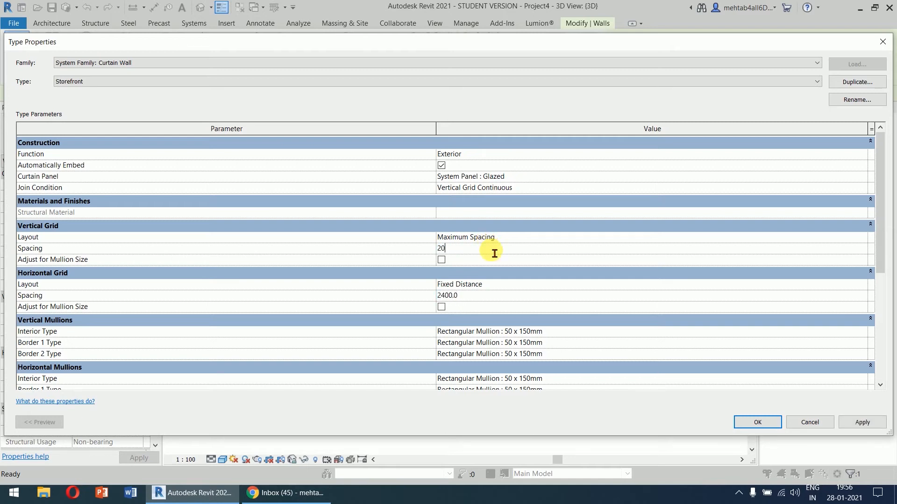
pyautogui.write('00')
pyautogui.click(481, 297)
pyautogui.write('1')
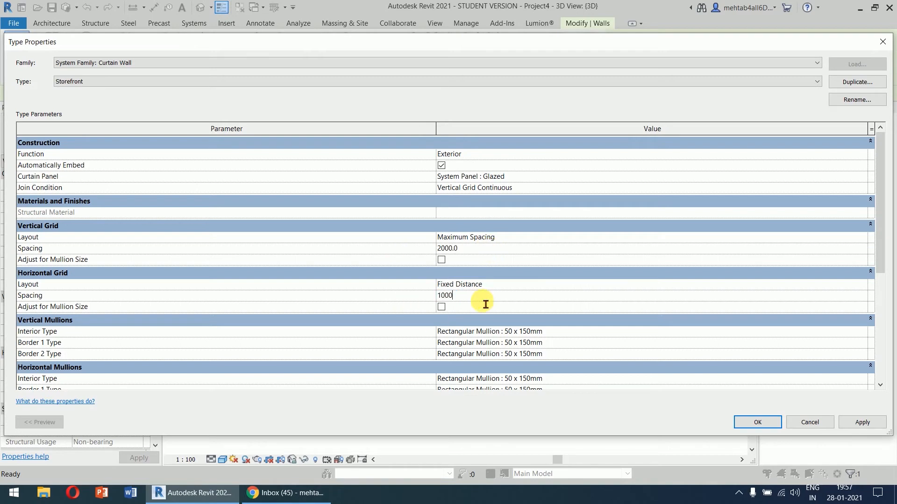
pyautogui.click(861, 423)
pyautogui.click(764, 424)
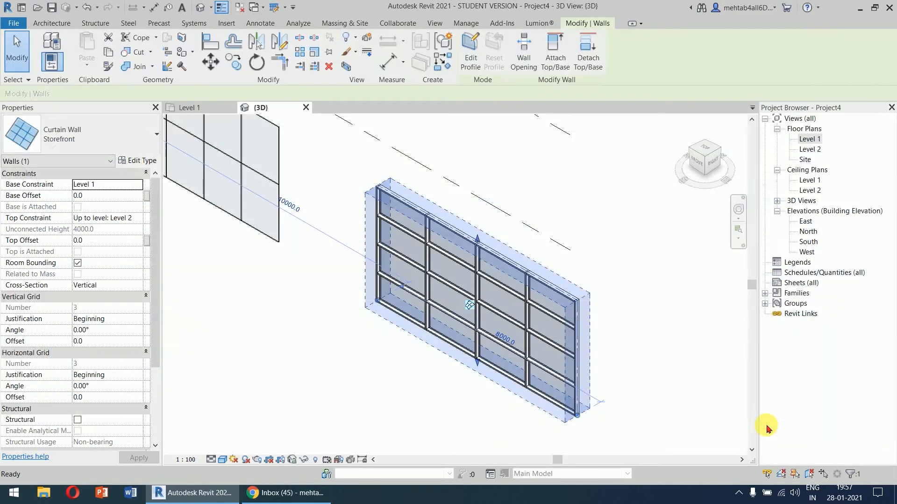
pyautogui.click(652, 369)
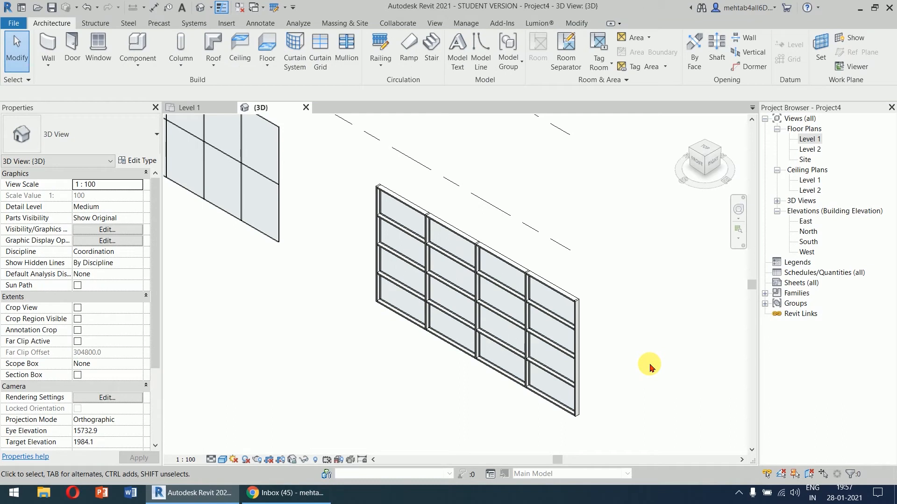
# - Examine the Storefront wall's mullions and their joints along the top edge up close from the other side
pyautogui.keyDown('shift'); pyautogui.moveTo(395, 376); pyautogui.dragTo(406, 226, button='middle'); pyautogui.keyUp('shift')
pyautogui.scroll(5, 400, 226)
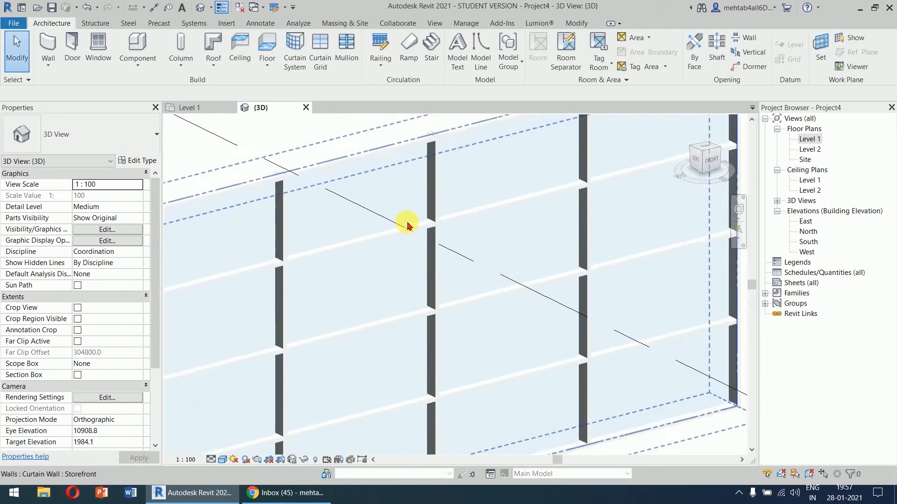
pyautogui.scroll(-3, 427, 270)
pyautogui.scroll(2, 377, 181)
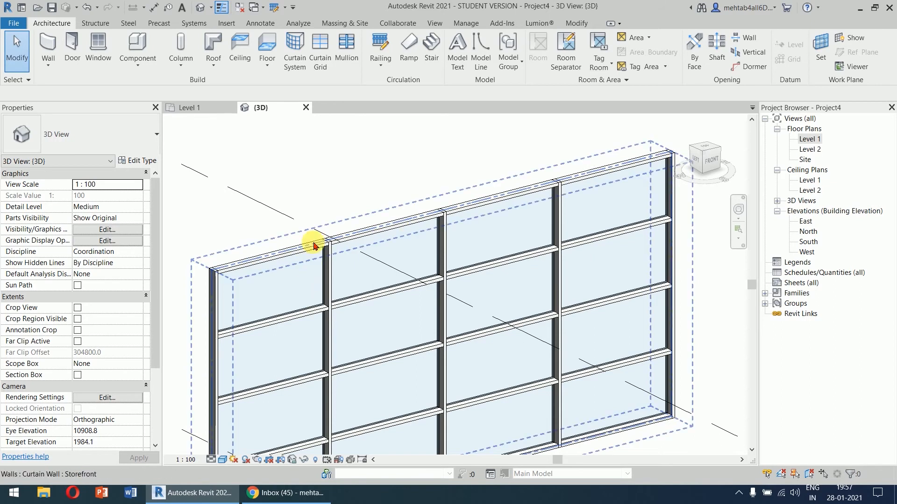
pyautogui.scroll(5, 314, 243)
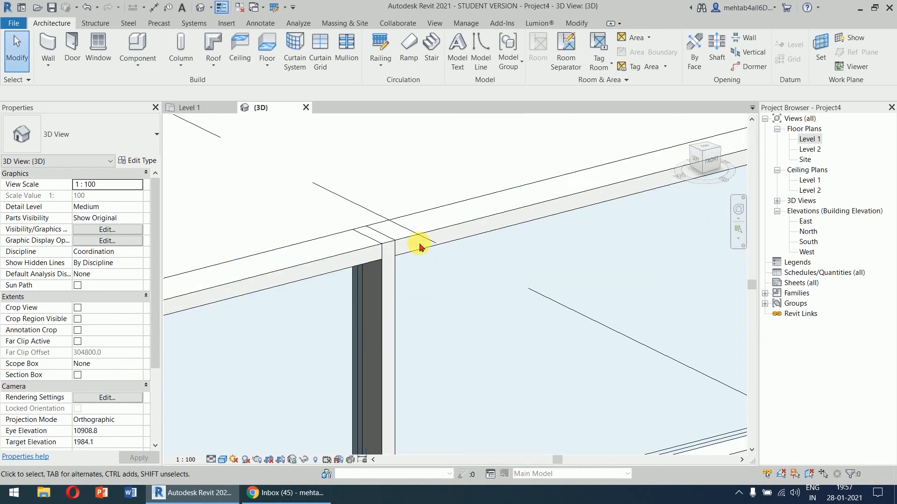
pyautogui.scroll(-5, 419, 248)
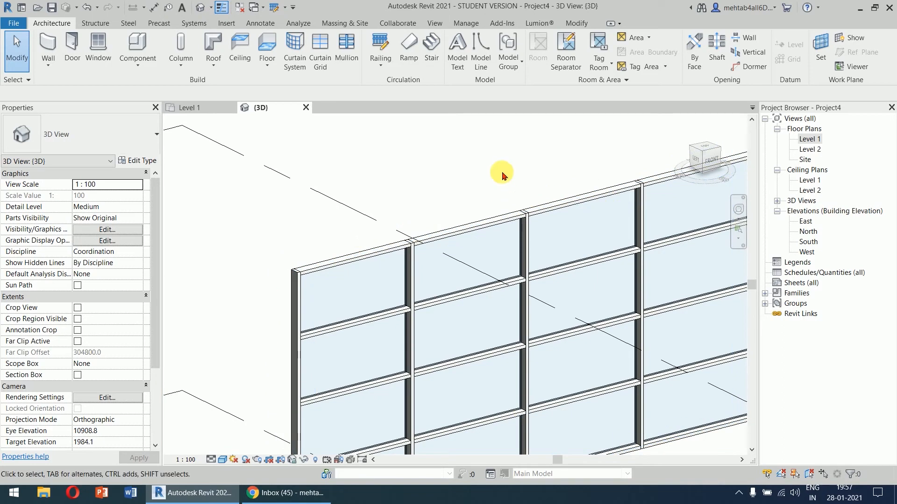
# - Make the Storefront wall's top-edge mullion continuous in the end bay nearest the Exterior Glazing wall
pyautogui.click(373, 258)
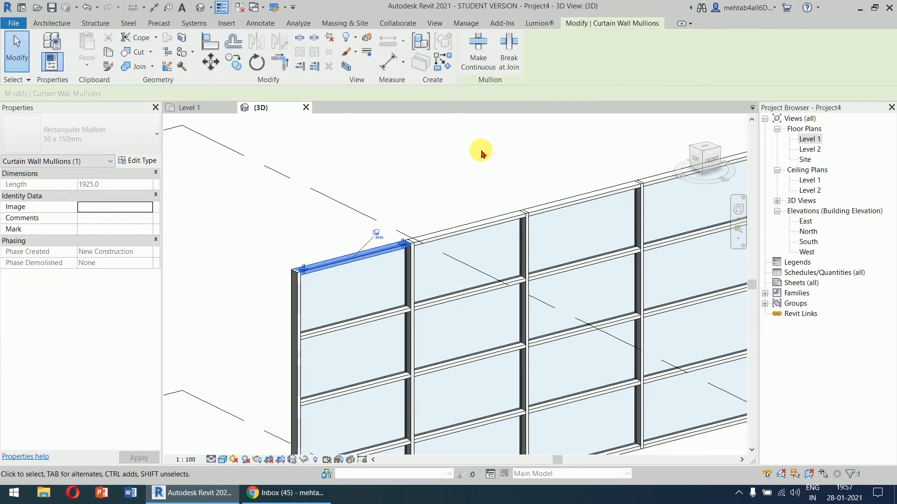
pyautogui.click(485, 60)
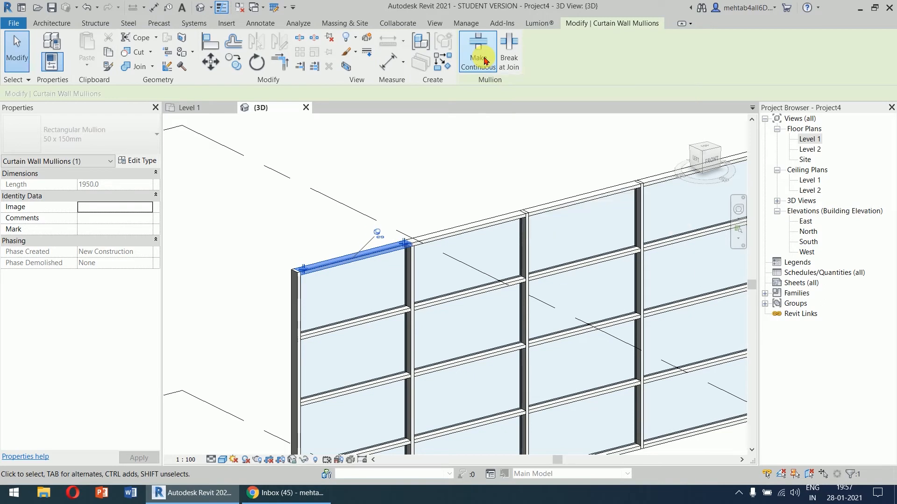
pyautogui.click(507, 158)
# - Make the other three mullions along the Storefront wall's top edge continuous, handling them together as one selection
pyautogui.click(486, 227)
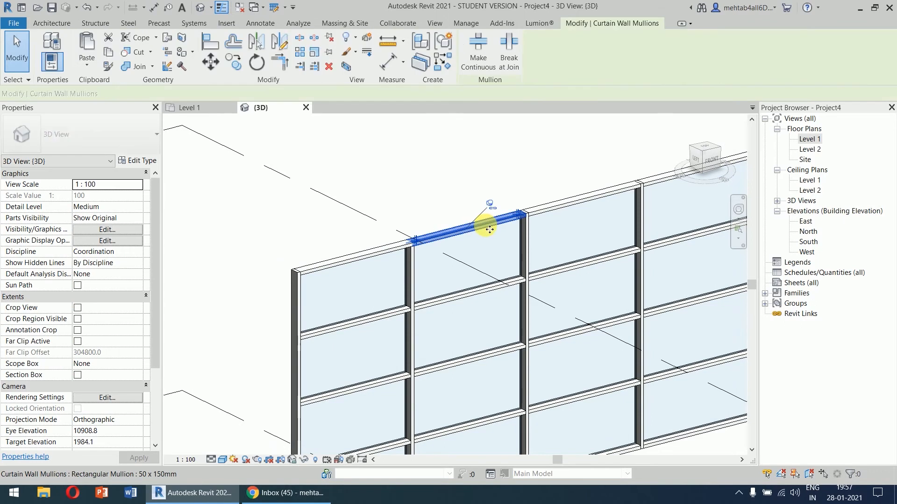
pyautogui.keyDown('ctrl'); pyautogui.click(568, 206); pyautogui.keyUp('ctrl')
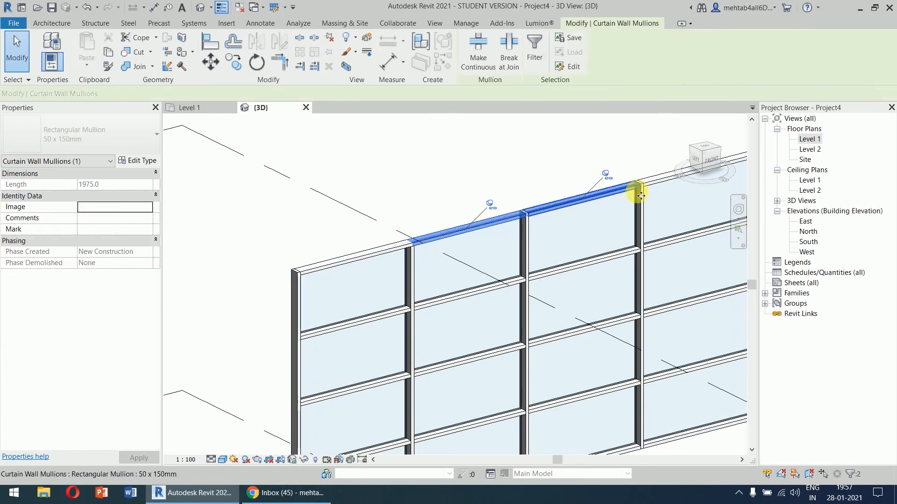
pyautogui.keyDown('ctrl'); pyautogui.click(650, 177); pyautogui.keyUp('ctrl')
pyautogui.scroll(-2, 624, 132)
pyautogui.click(485, 63)
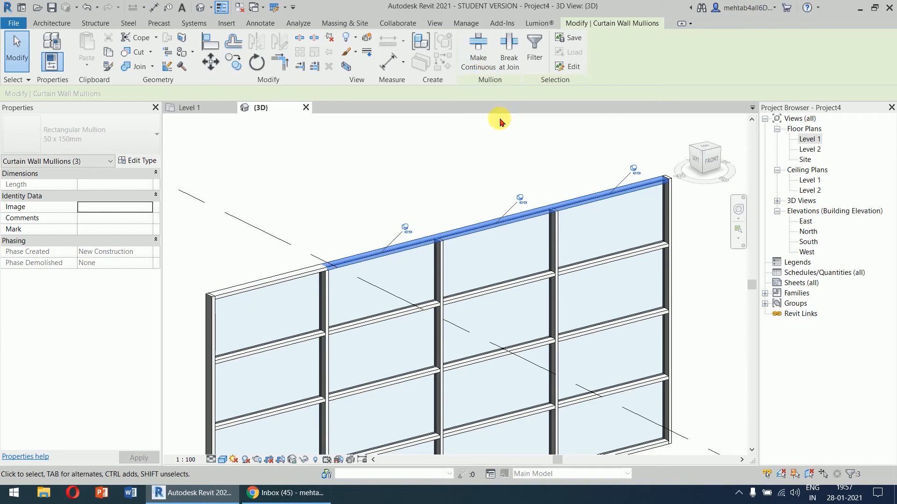
pyautogui.click(506, 148)
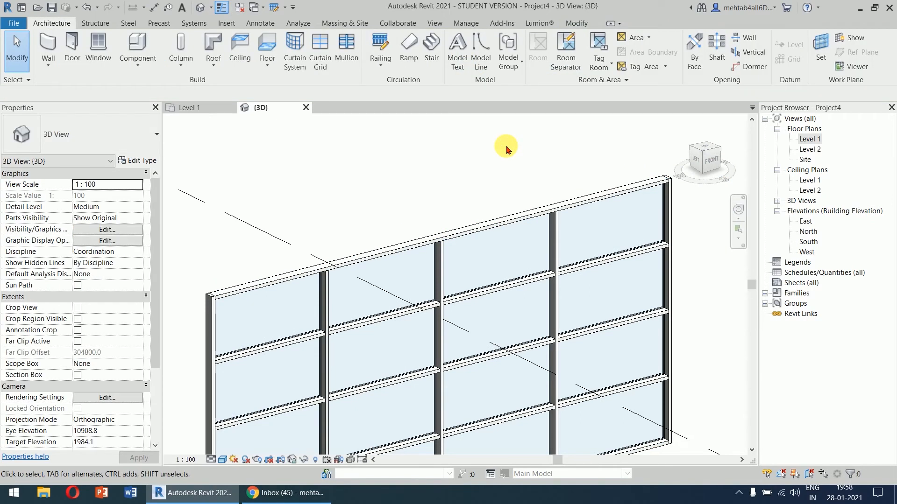
pyautogui.scroll(-2, 506, 148)
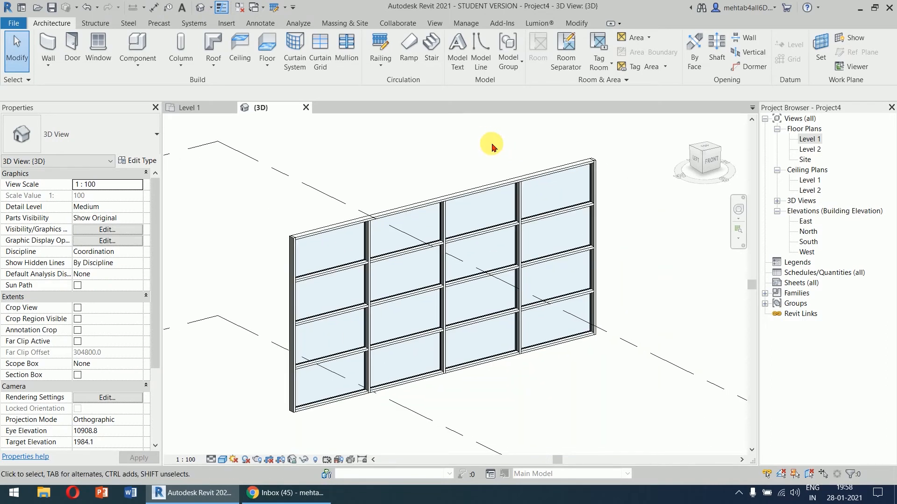
# - Apply Break at Join to the topmost vertical mullion beside the bay farthest from the Exterior Glazing wall
pyautogui.scroll(5, 516, 190)
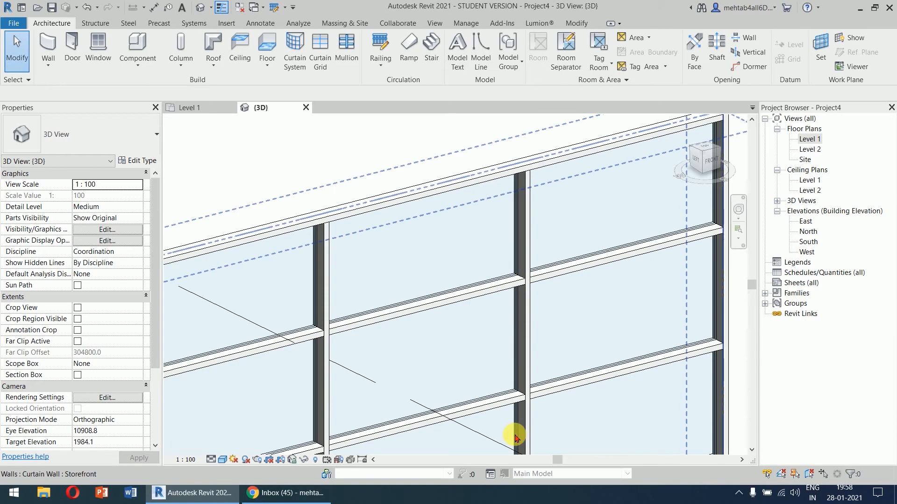
pyautogui.click(526, 213)
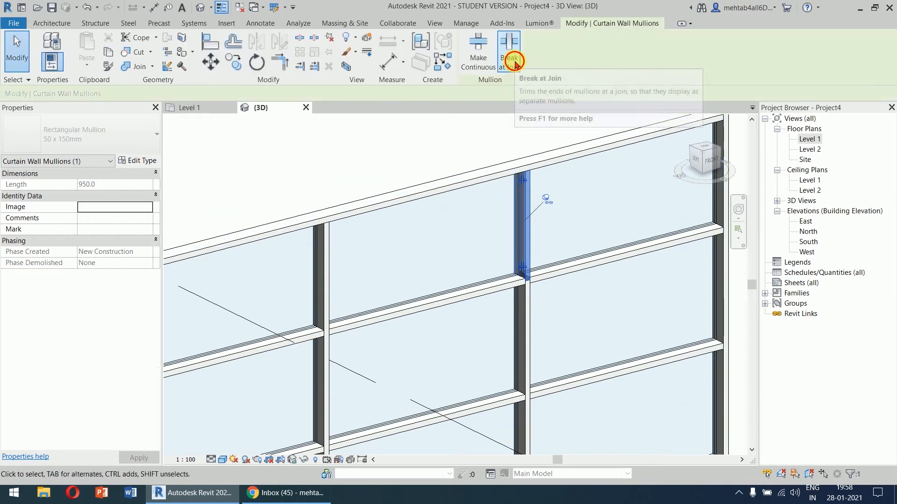
pyautogui.click(460, 132)
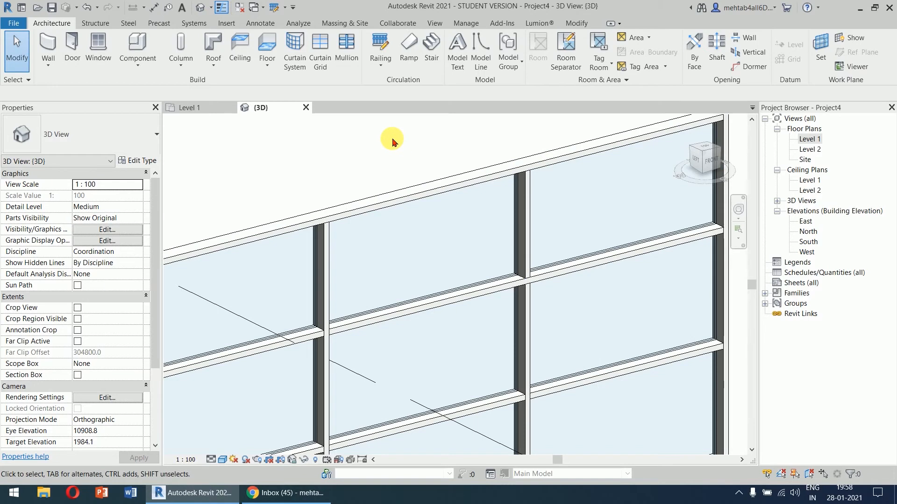
# - Examine the mullion joints along the Storefront wall's bottom edge, checking the lowest segment of the first interior vertical mullion
pyautogui.scroll(-5, 391, 147)
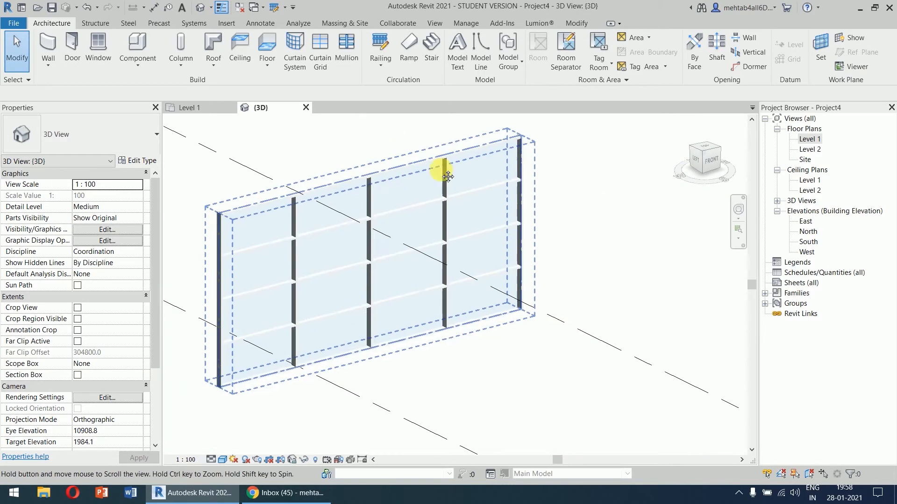
pyautogui.moveTo(391, 150); pyautogui.dragTo(393, 213, button='middle')
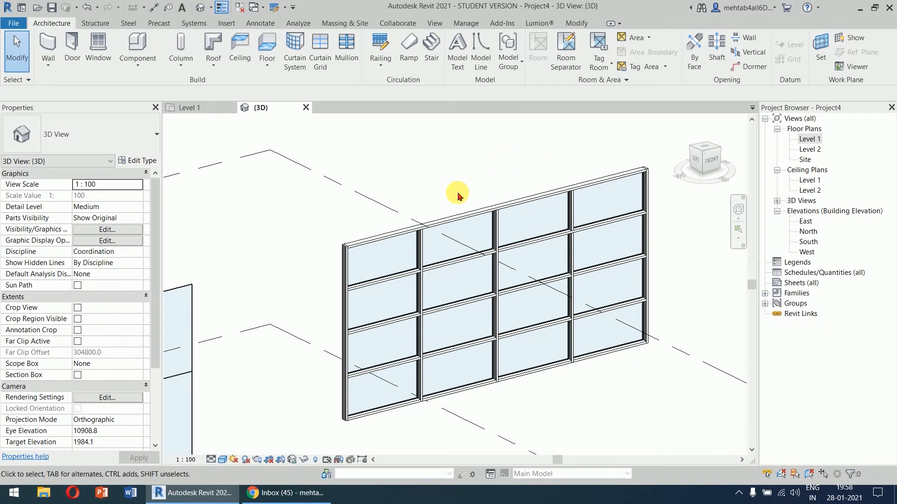
pyautogui.scroll(5, 426, 437)
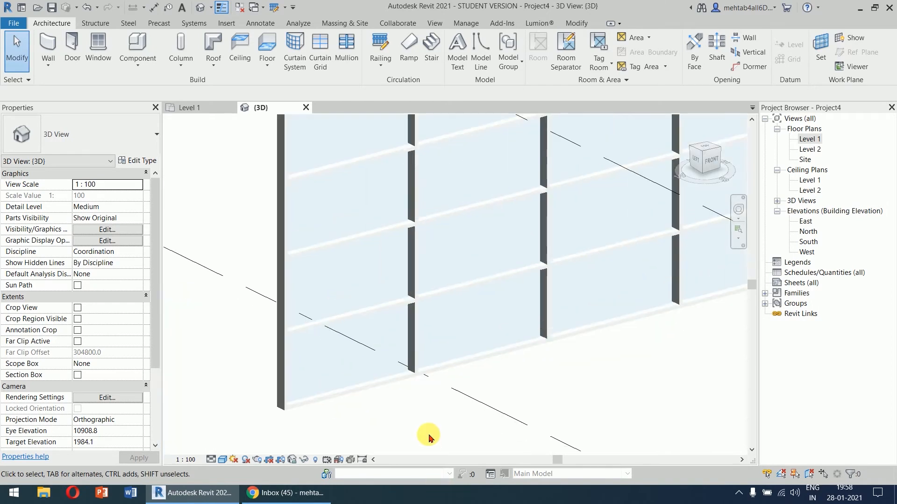
pyautogui.moveTo(424, 419); pyautogui.dragTo(453, 400, button='middle')
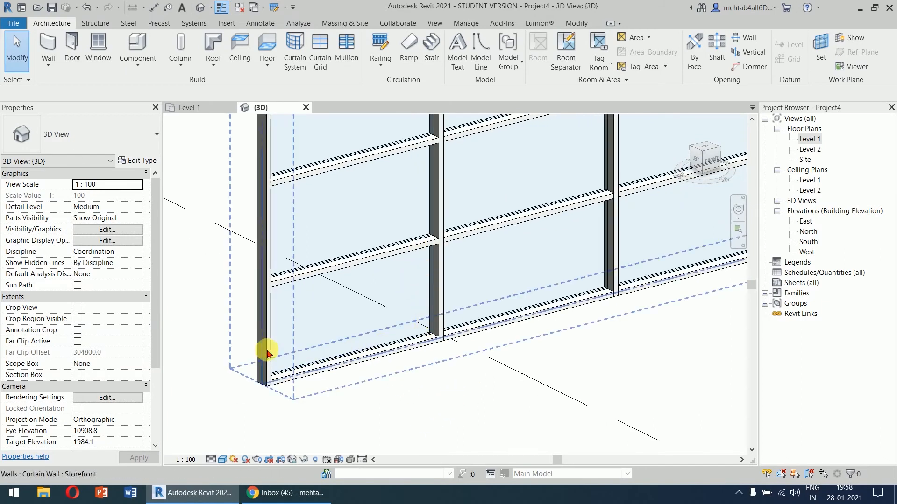
pyautogui.click(440, 261)
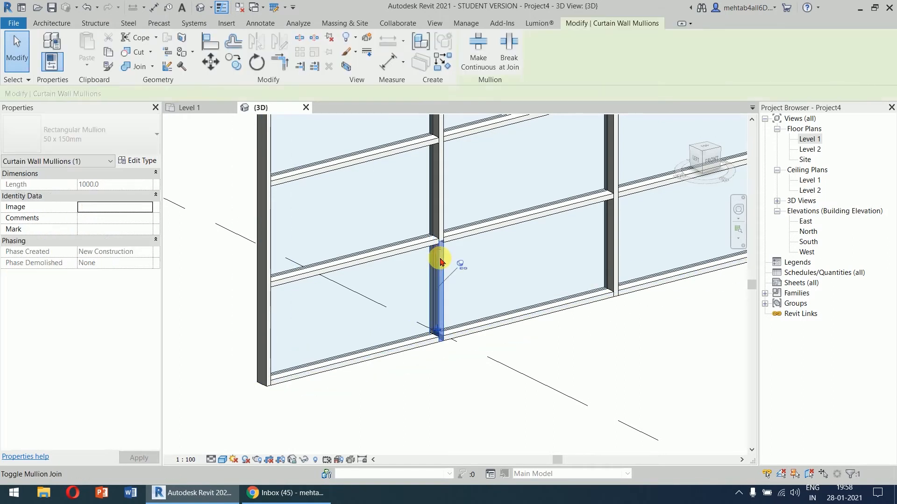
pyautogui.click(560, 355)
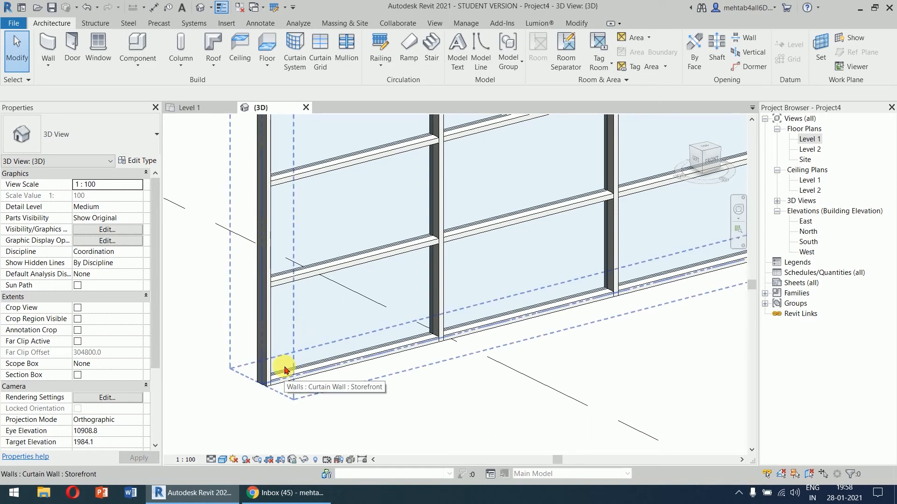
# - Select the Storefront wall's bottom corner glazed panel to view its properties and clear the selection
pyautogui.press('Tab')
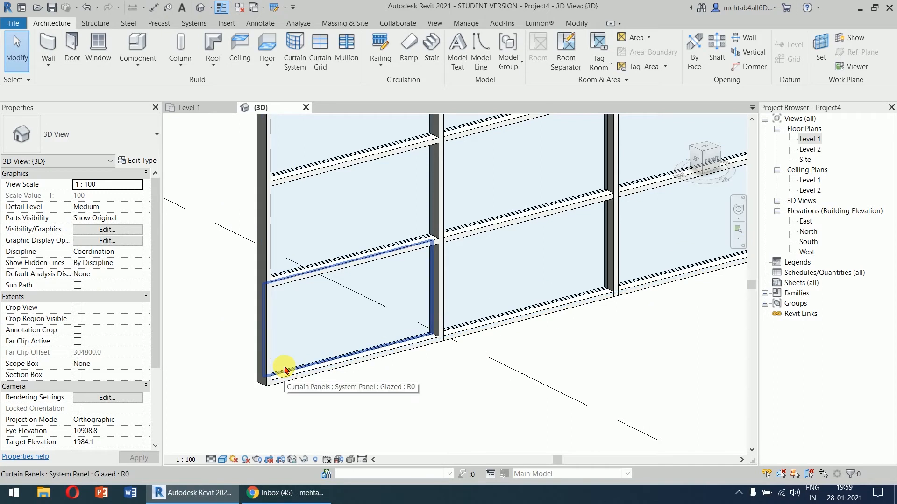
pyautogui.click(285, 369)
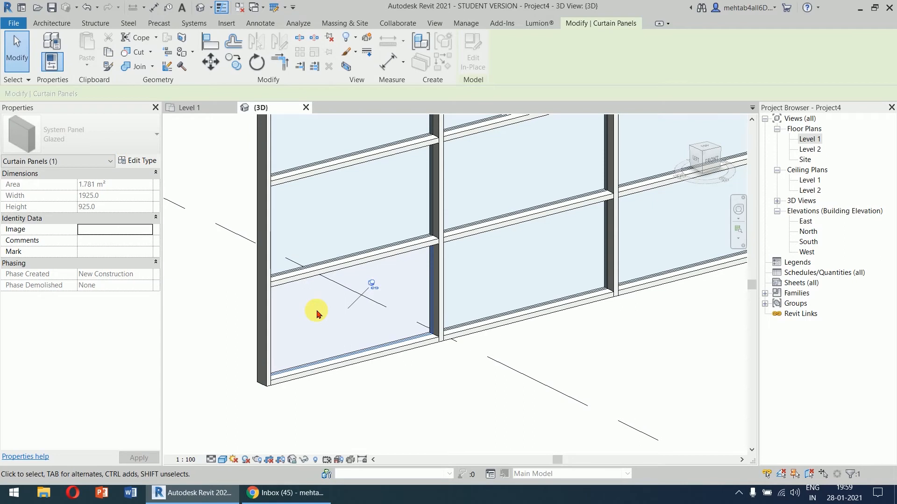
pyautogui.click(439, 406)
pyautogui.scroll(-1, 442, 404)
pyautogui.moveTo(450, 414); pyautogui.dragTo(278, 443, button='middle')
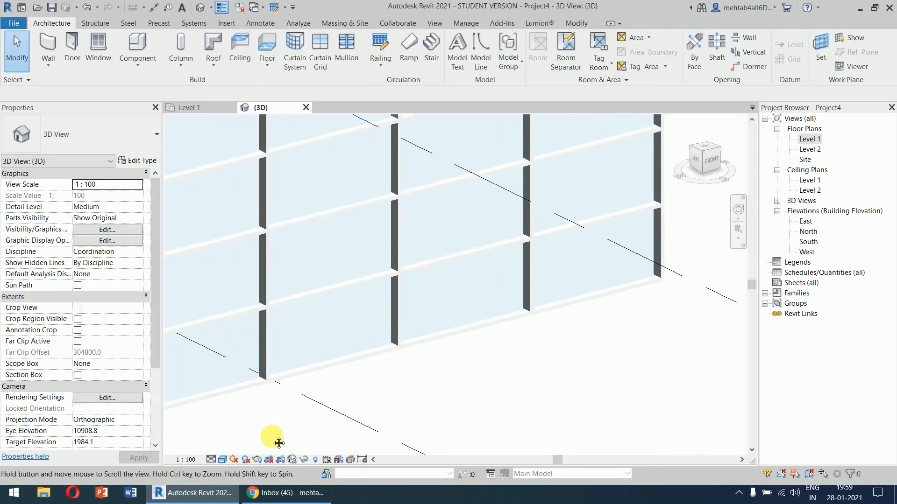
pyautogui.click(254, 375)
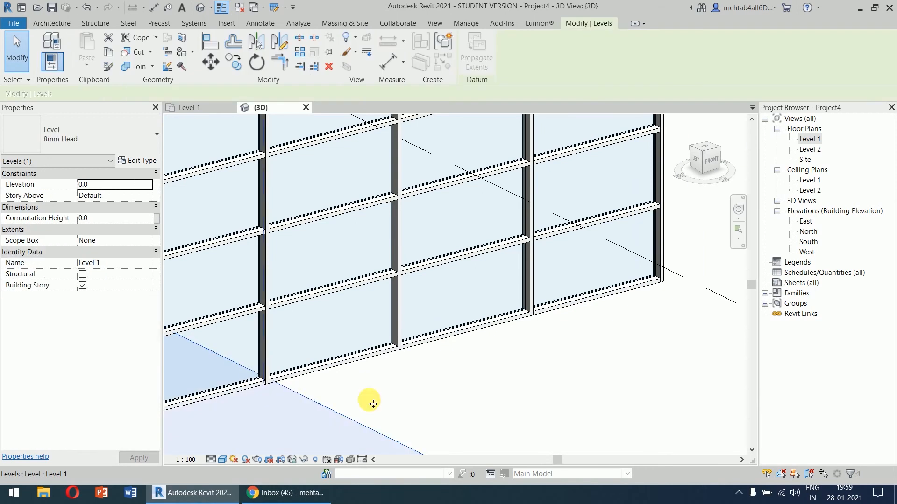
pyautogui.moveTo(423, 396); pyautogui.dragTo(519, 391, button='middle')
pyautogui.click(511, 388)
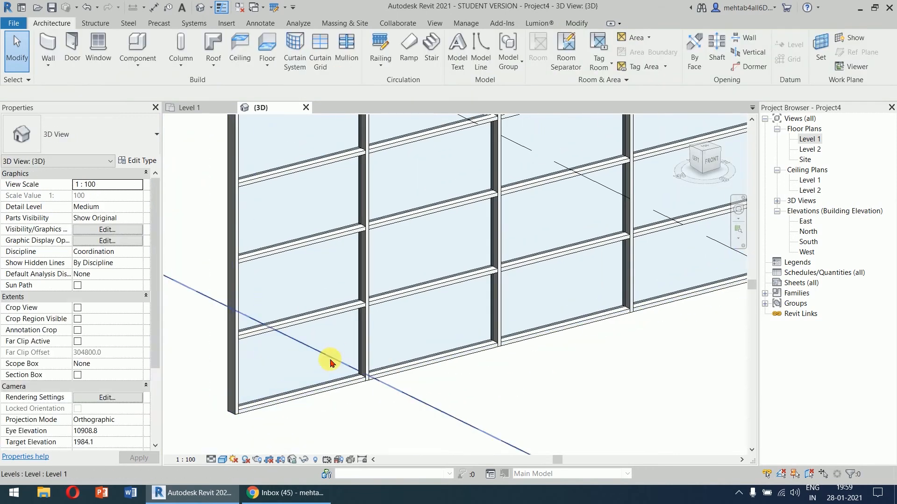
pyautogui.click(358, 345)
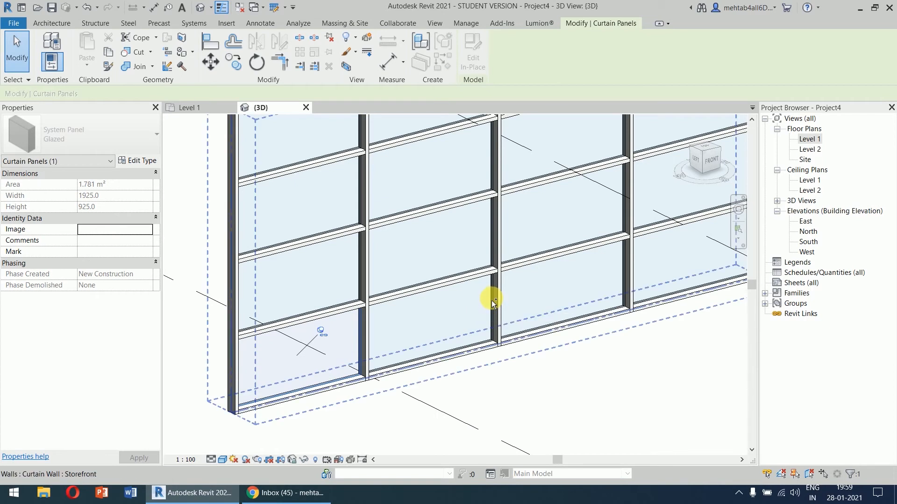
pyautogui.hotkey('ctrl', 'Tab')
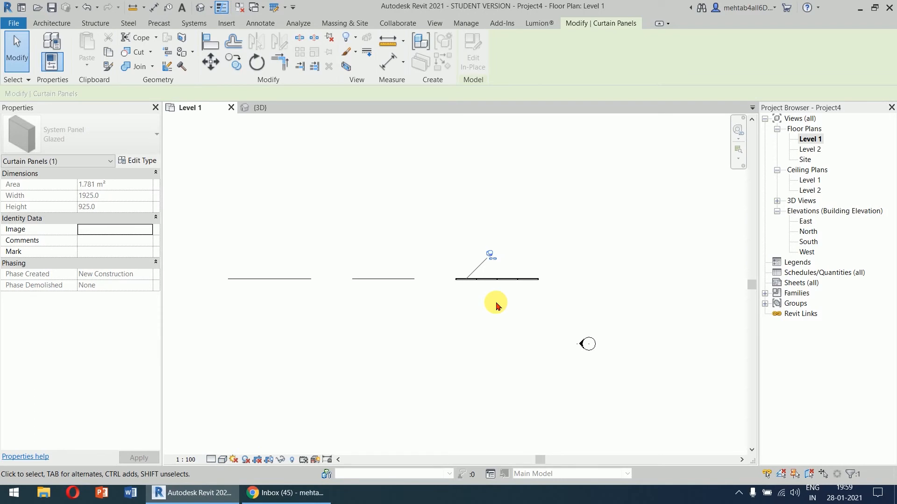
pyautogui.click(199, 8)
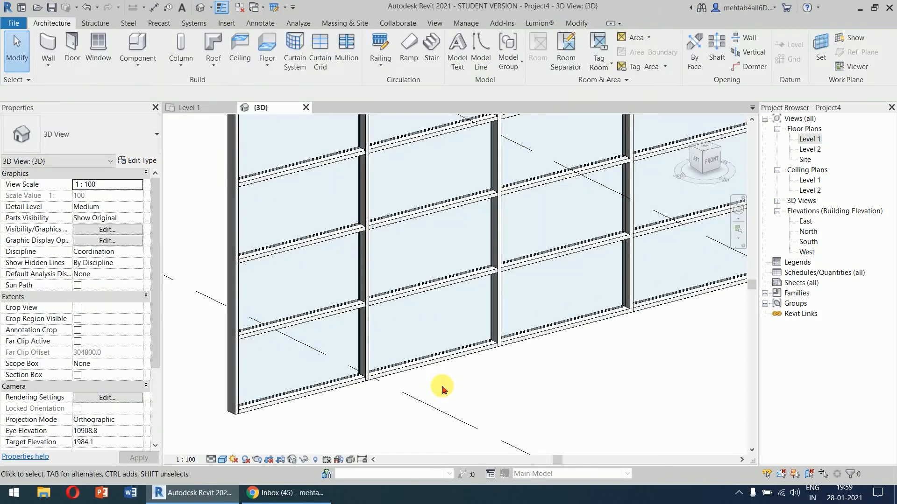
# - Unpin the Storefront wall's bottom corner panel nearest the Exterior Glazing wall and change its type to System Panel Solid
pyautogui.press('Tab')
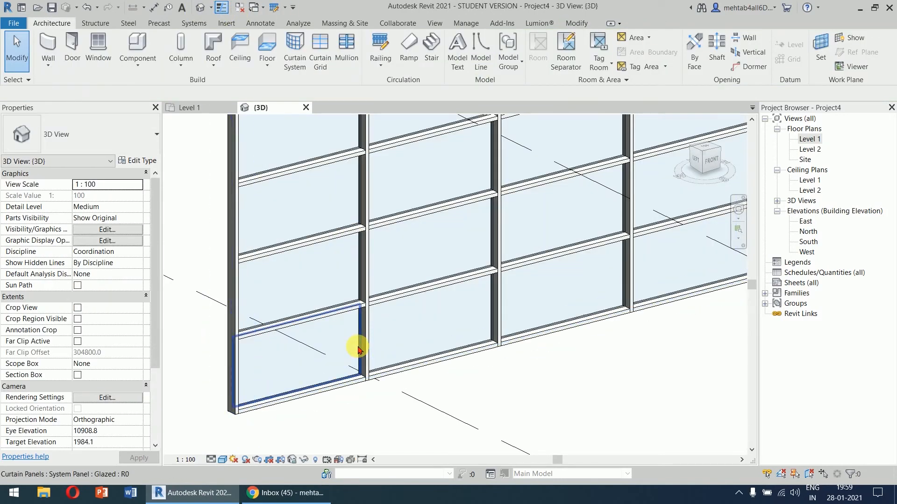
pyautogui.click(358, 350)
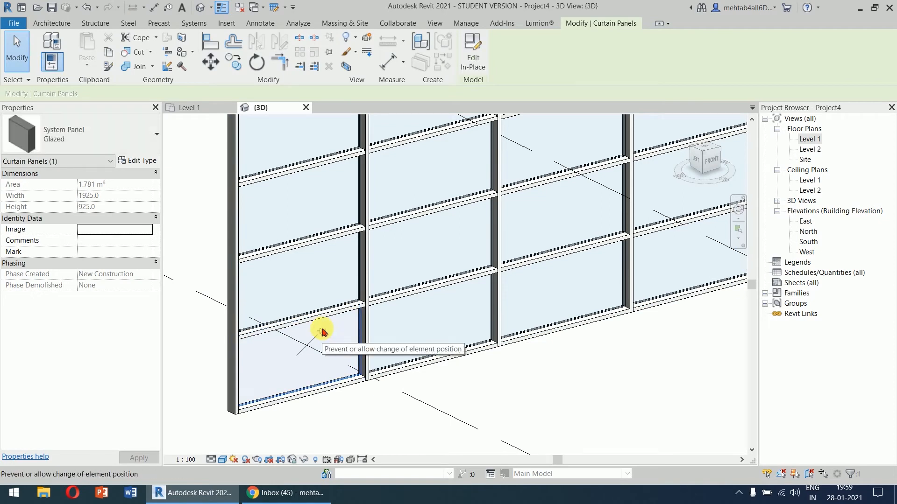
pyautogui.click(108, 143)
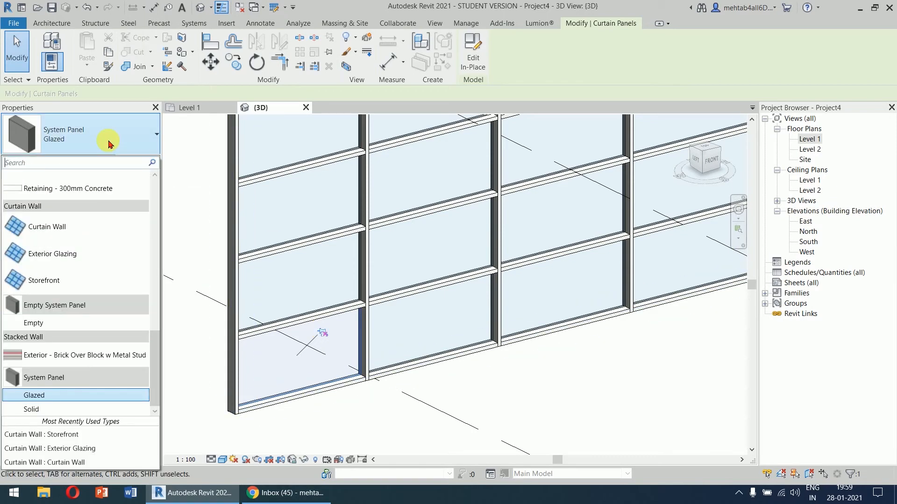
pyautogui.click(55, 411)
pyautogui.click(286, 437)
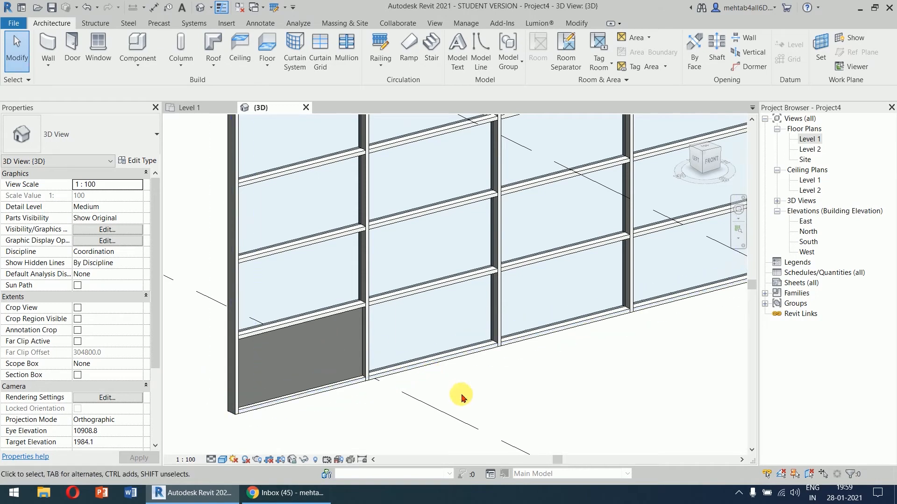
# - Review all three curtain walls together, selecting each in turn, and inspect the Exterior Glazing wall up close
pyautogui.scroll(-6, 560, 420)
pyautogui.moveTo(557, 408); pyautogui.dragTo(536, 260, button='middle')
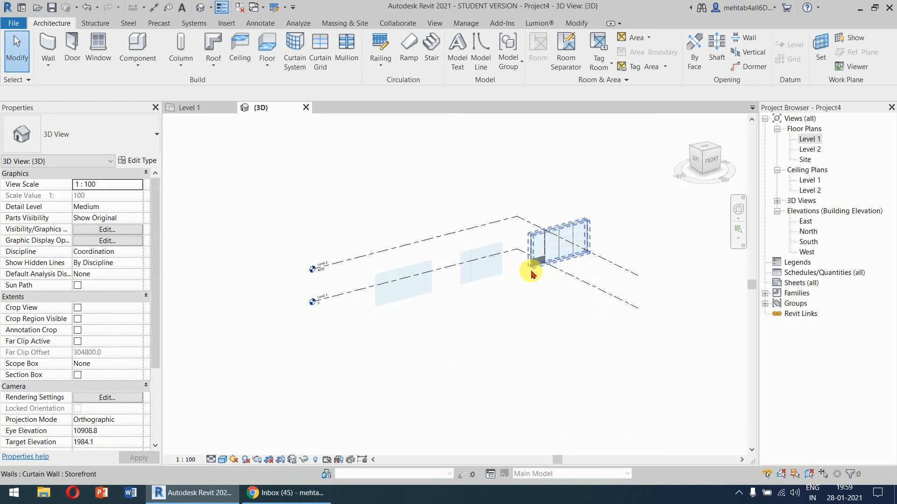
pyautogui.scroll(5, 524, 264)
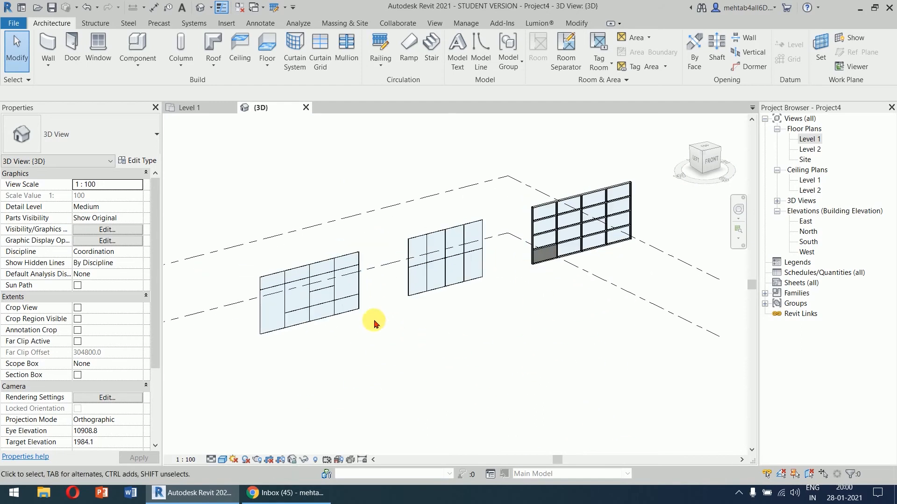
pyautogui.click(361, 308)
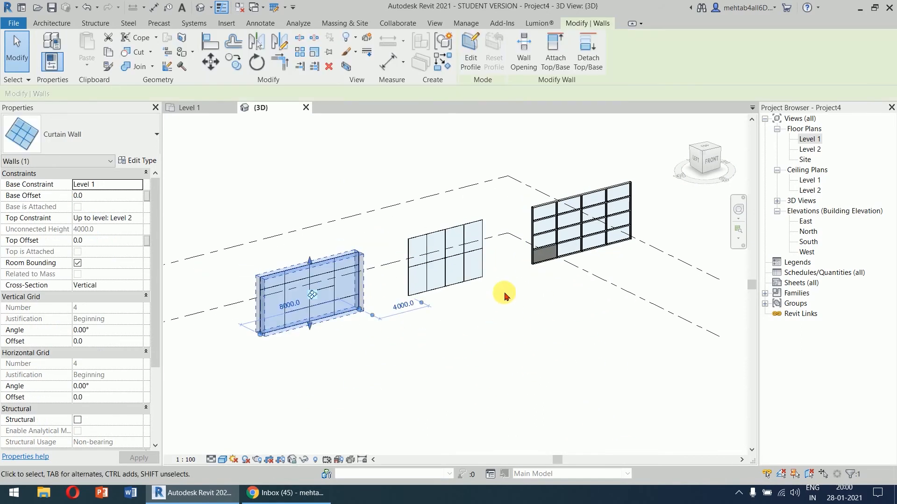
pyautogui.click(483, 280)
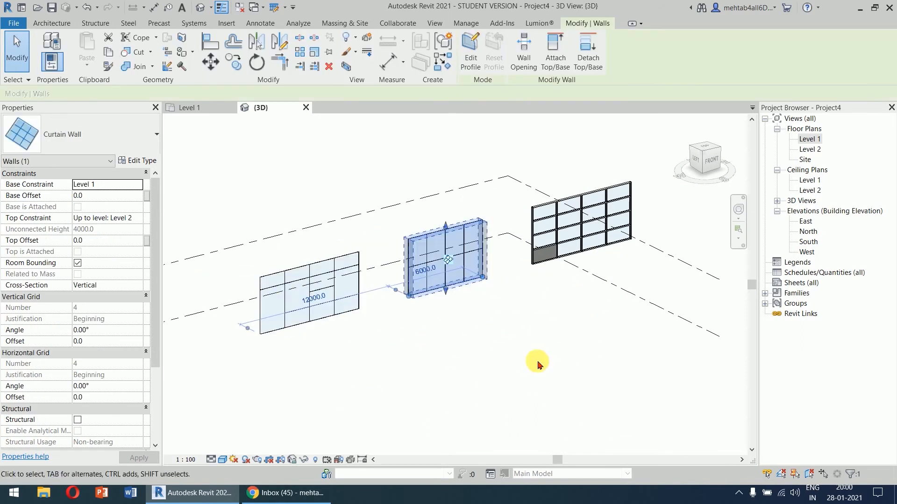
pyautogui.click(624, 248)
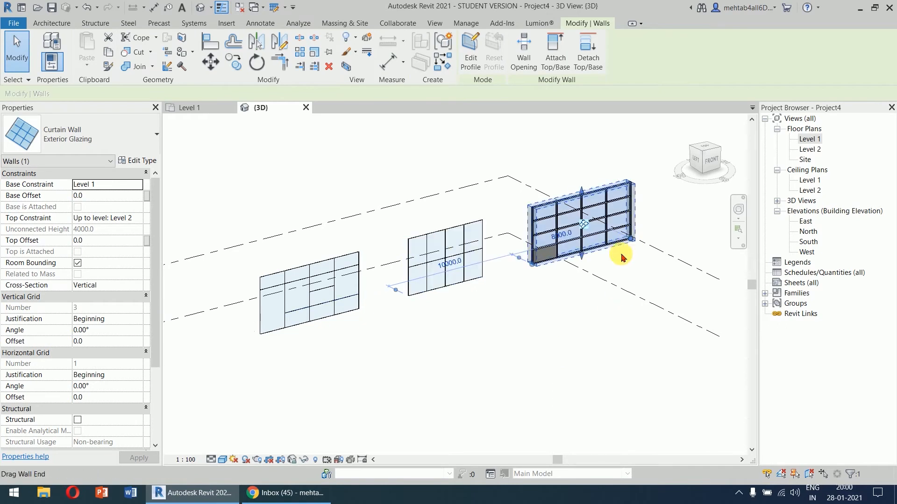
pyautogui.click(553, 378)
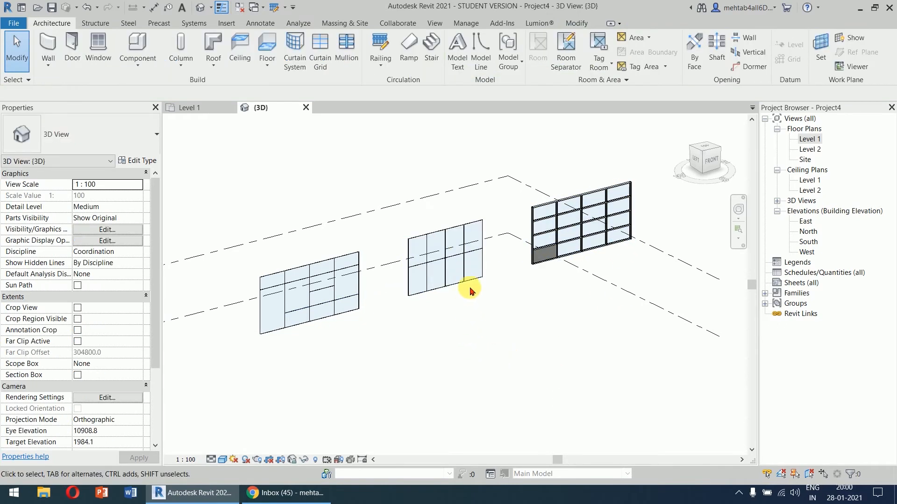
pyautogui.scroll(5, 470, 280)
pyautogui.scroll(-2, 469, 283)
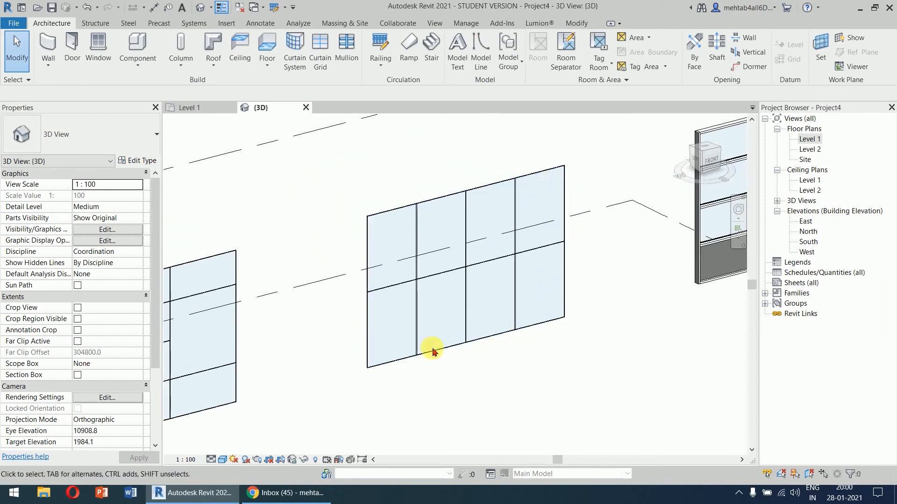
# - Place Rectangular Mullion 30mm Square on the Exterior Glazing wall's interior vertical grid line nearest the plain Curtain Wall and its edge nearest the Storefront wall
pyautogui.moveTo(616, 299); pyautogui.dragTo(607, 324, button='middle')
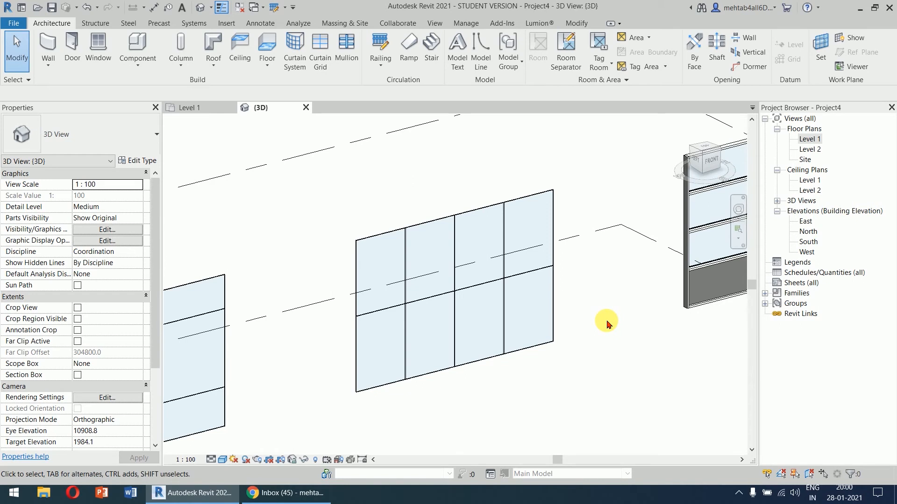
pyautogui.scroll(1, 607, 324)
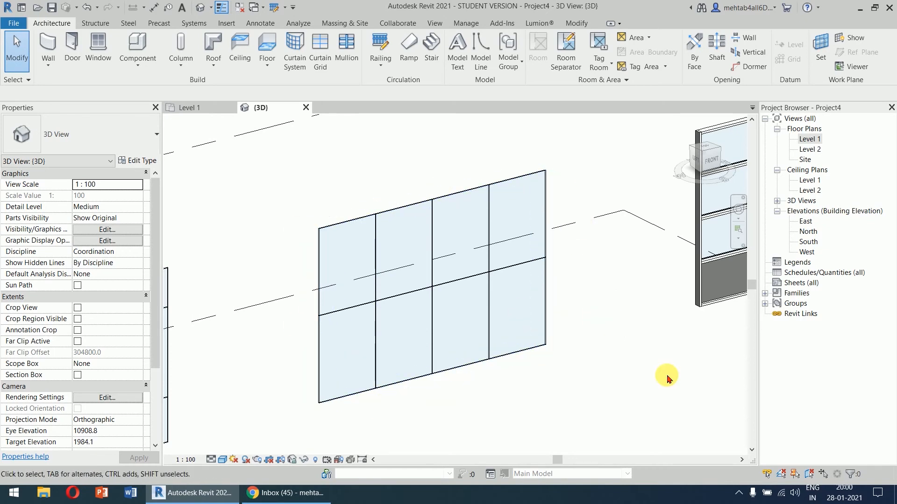
pyautogui.click(345, 51)
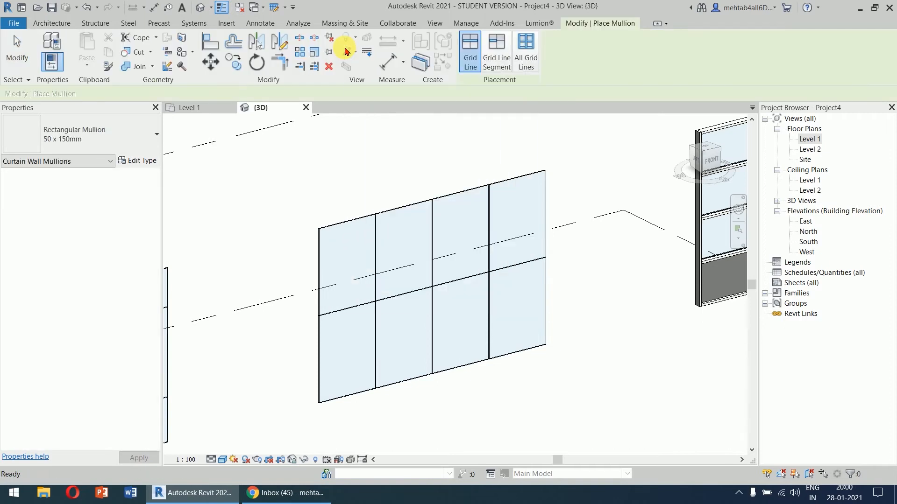
pyautogui.click(131, 131)
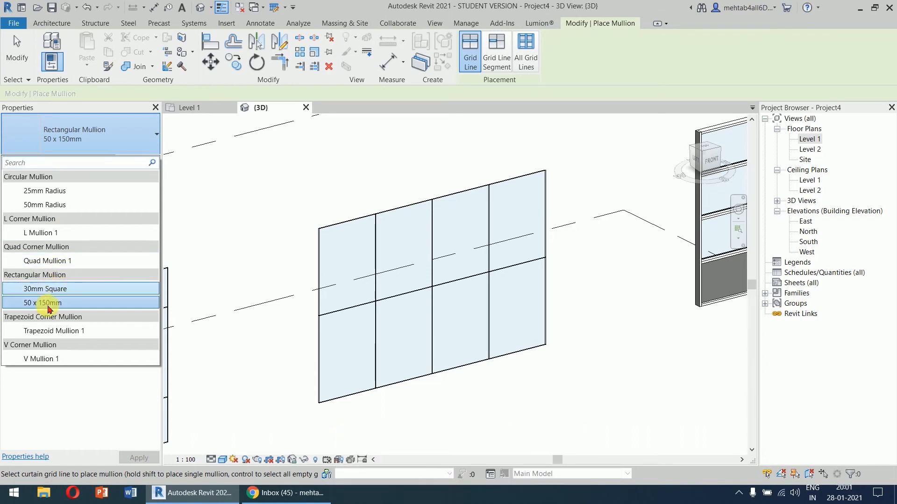
pyautogui.click(56, 290)
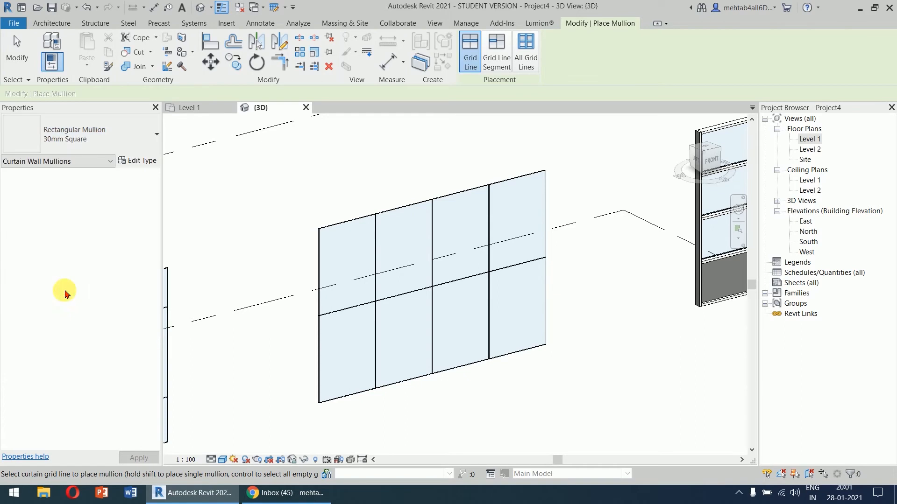
pyautogui.click(374, 250)
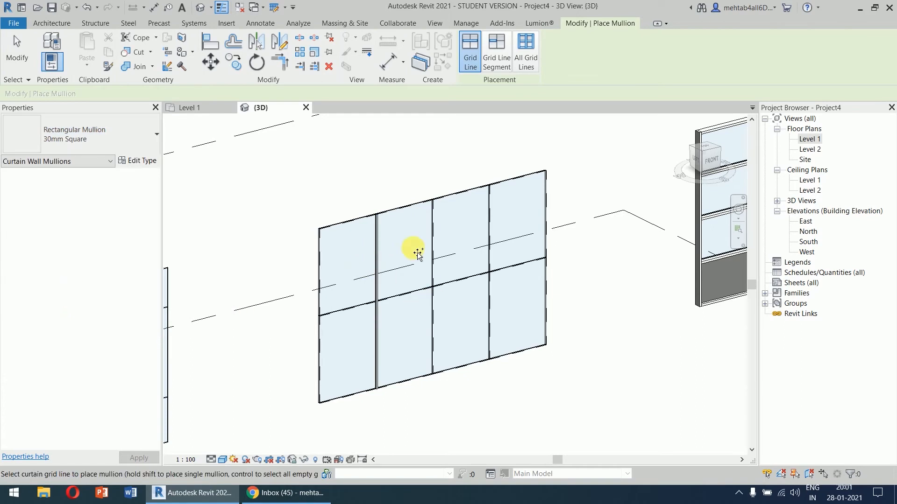
pyautogui.click(546, 201)
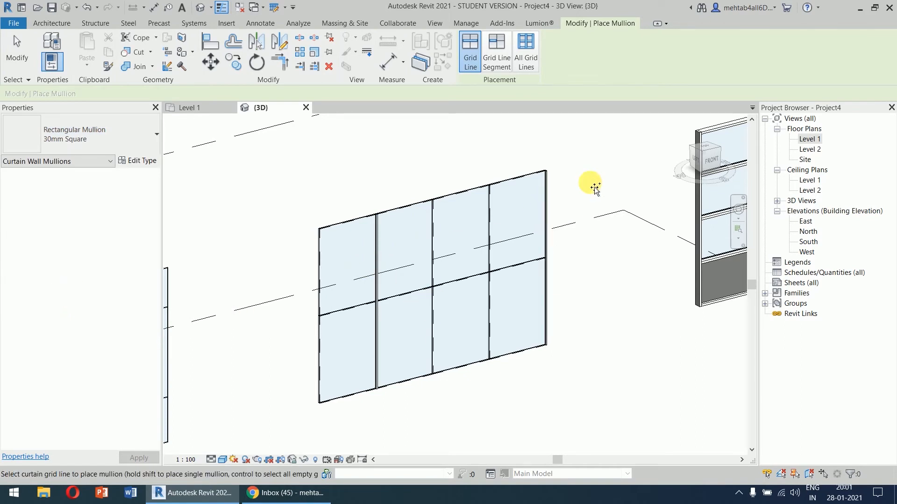
# - Place an L Corner Mullion of type L Mullion 1 along the Exterior Glazing wall's vertical edge nearest the plain Curtain Wall
pyautogui.click(108, 133)
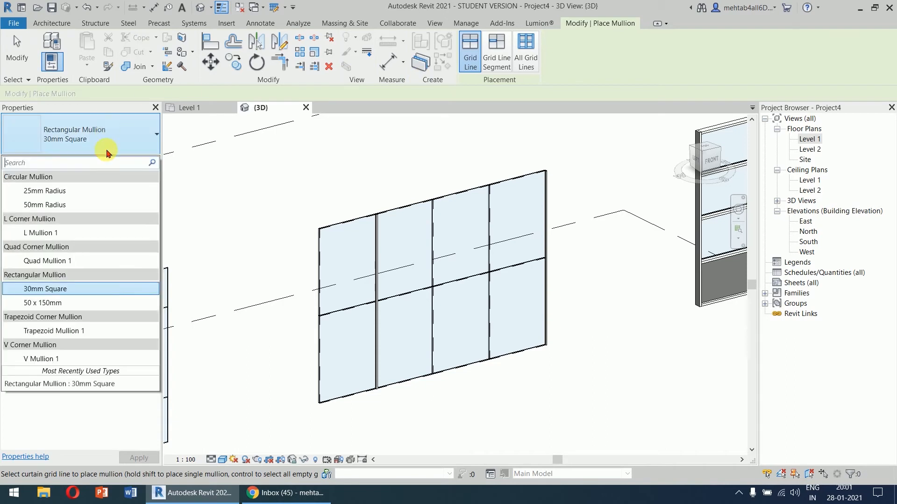
pyautogui.click(74, 234)
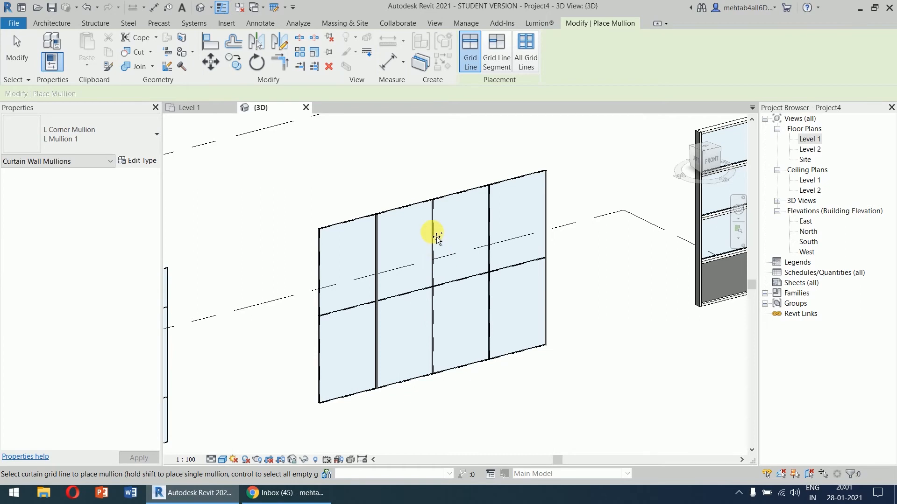
pyautogui.click(323, 256)
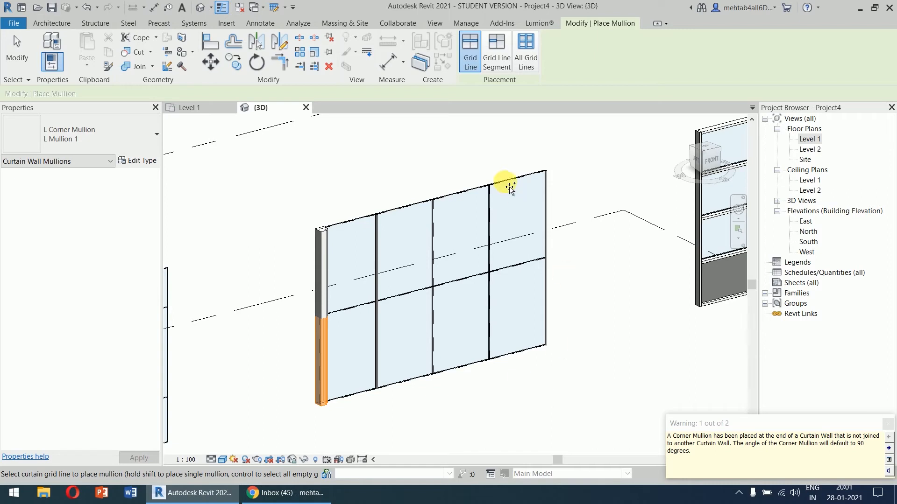
pyautogui.click(470, 196)
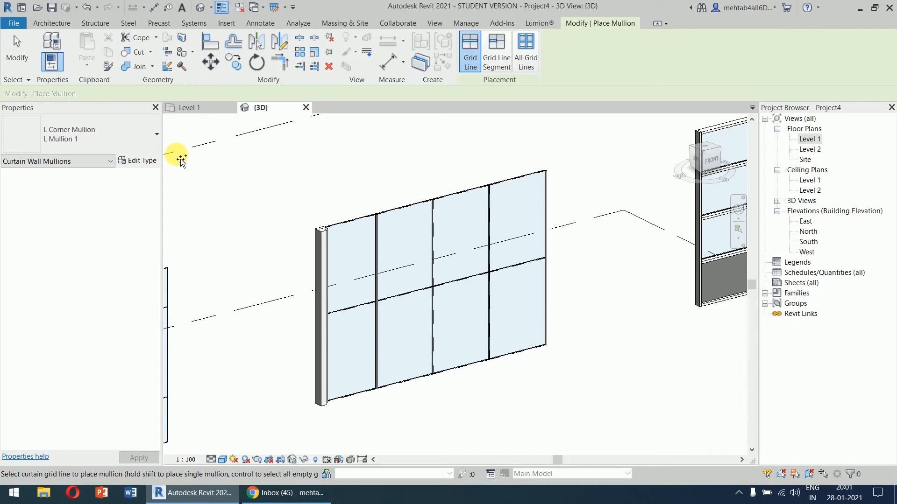
# - Place L Mullion 1 corner mullions along both outer vertical edges of the plain Curtain Wall and dismiss the warning
pyautogui.click(127, 141)
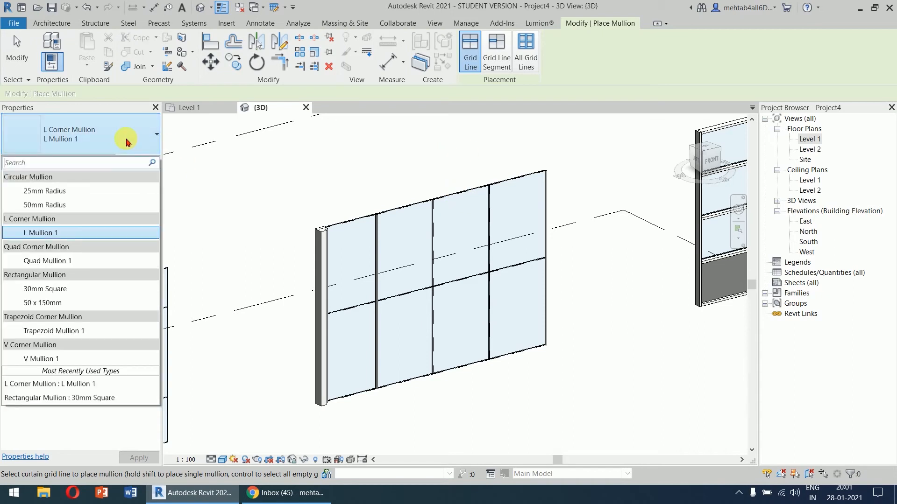
pyautogui.click(74, 233)
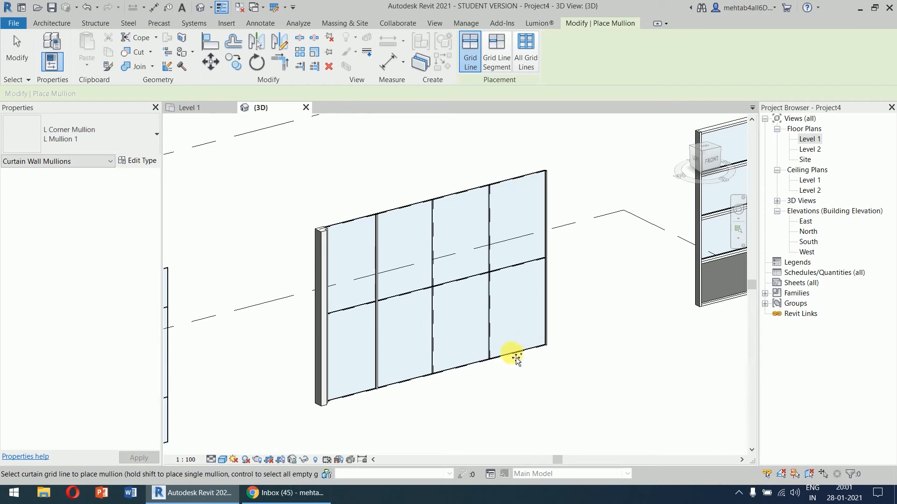
pyautogui.scroll(-3, 589, 378)
pyautogui.scroll(-2, 628, 310)
pyautogui.scroll(5, 481, 274)
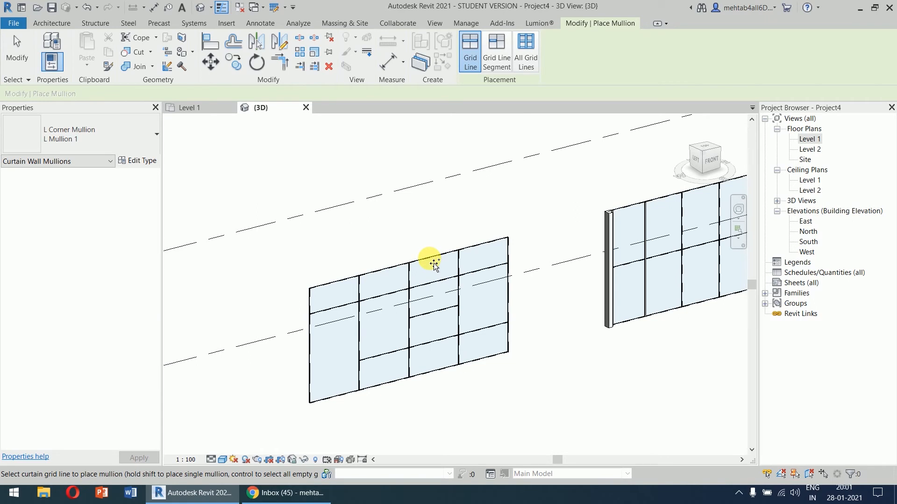
pyautogui.click(512, 257)
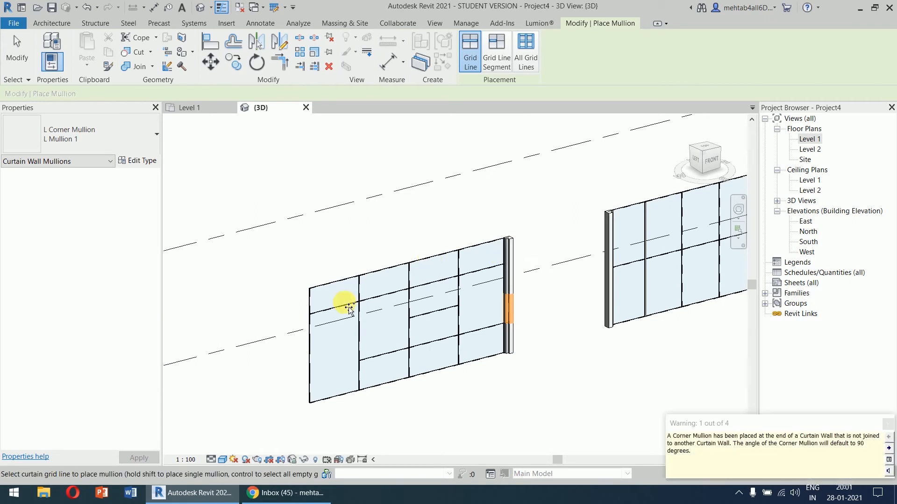
pyautogui.click(309, 303)
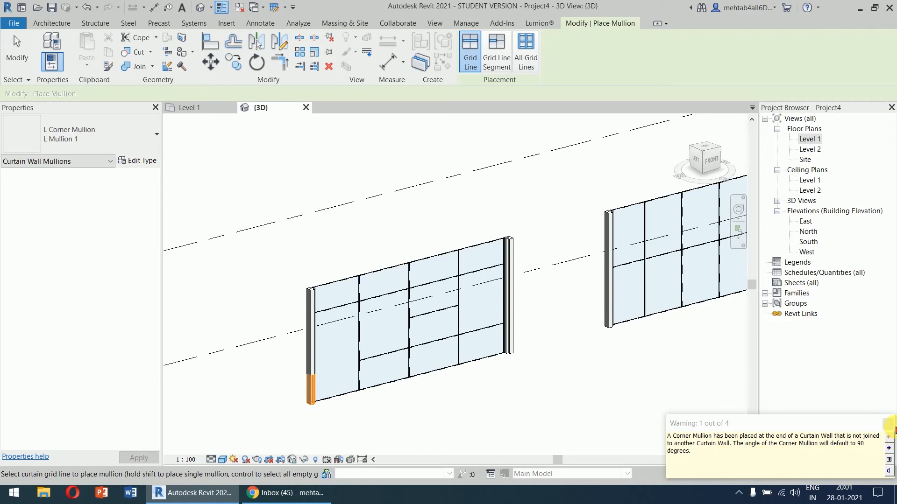
pyautogui.click(889, 425)
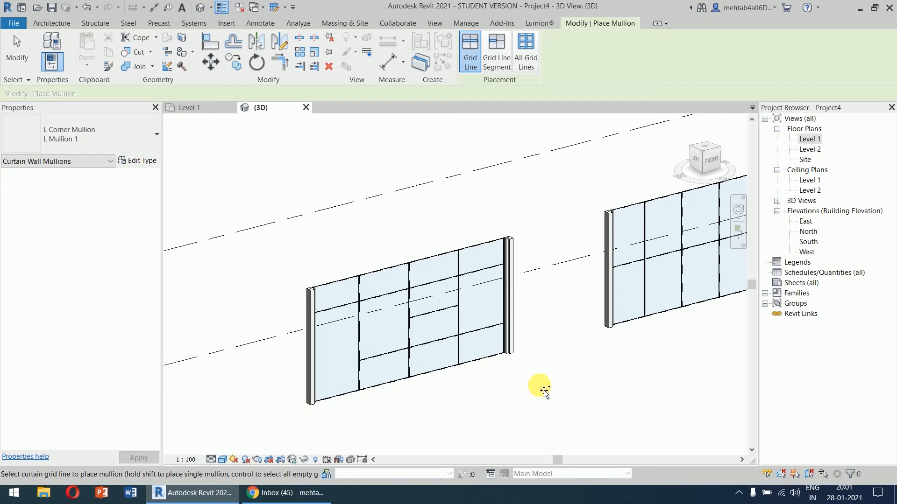
pyautogui.scroll(2, 366, 341)
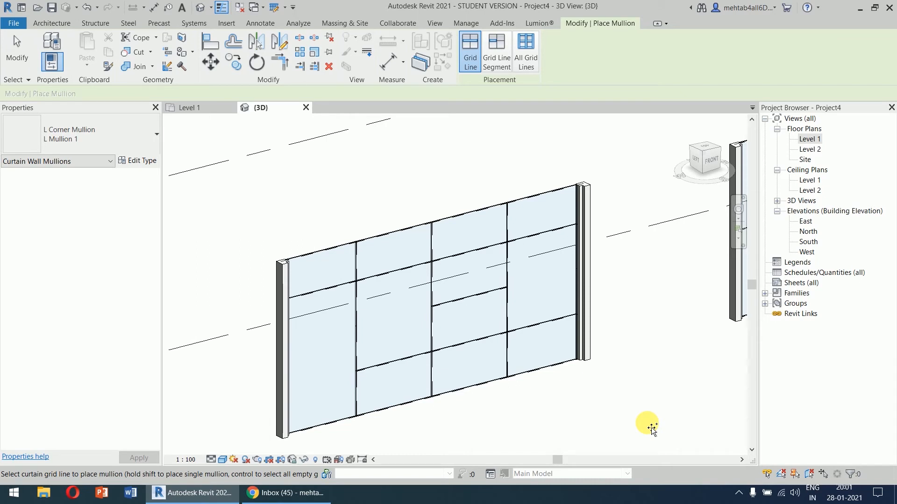
pyautogui.click(112, 147)
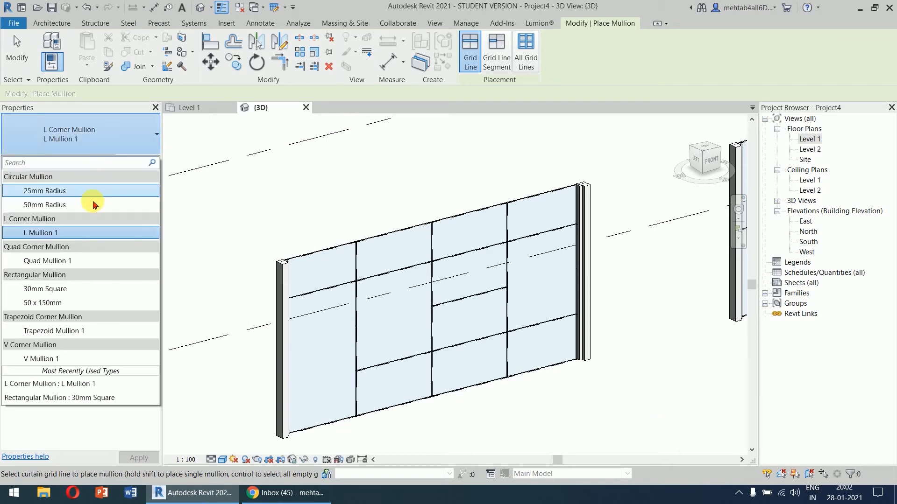
pyautogui.click(88, 261)
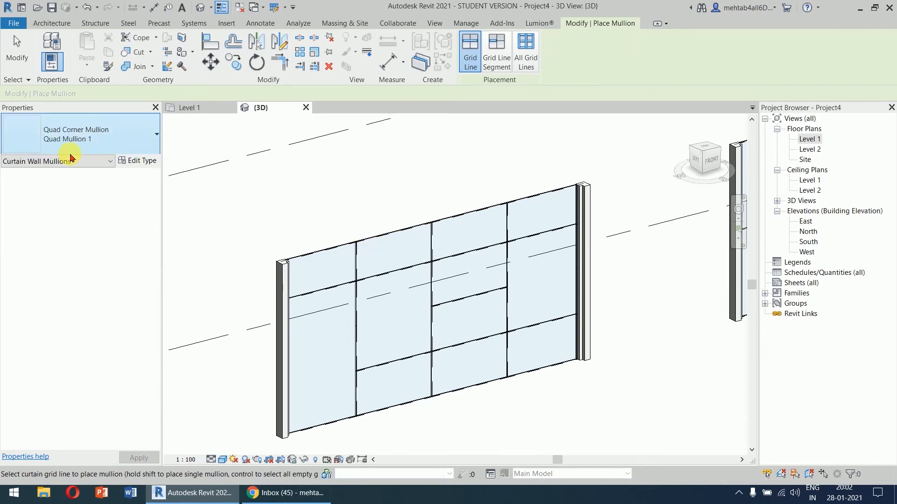
pyautogui.click(112, 135)
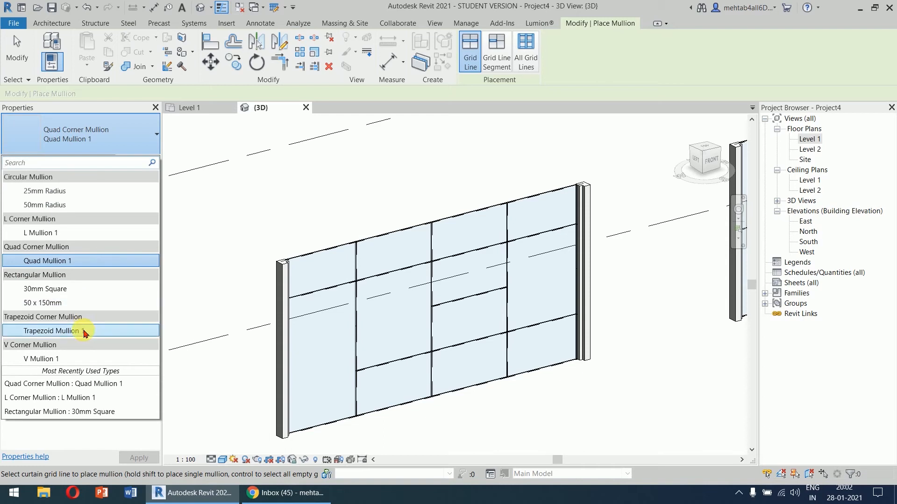
pyautogui.click(78, 359)
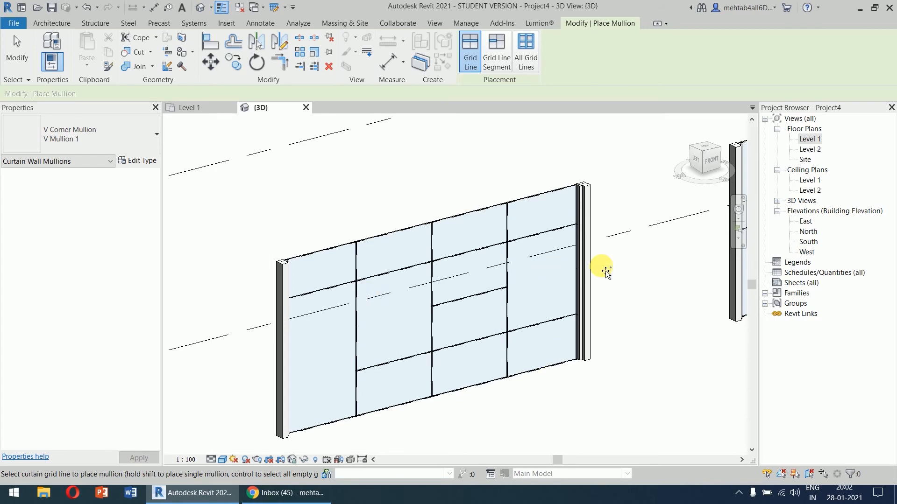
# - Place 50 x 150mm rectangular mullions on the plain Curtain Wall's top and bottom edges and all its horizontal grid lines, including the short middle one
pyautogui.click(141, 134)
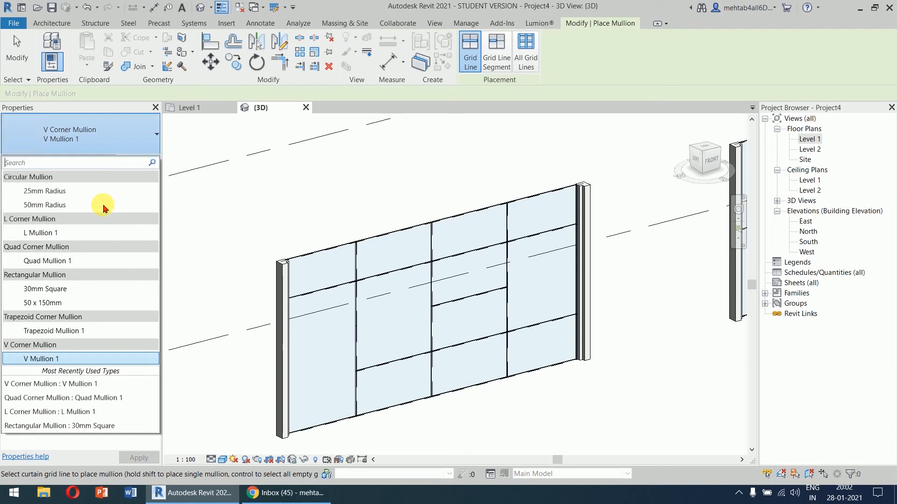
pyautogui.click(77, 303)
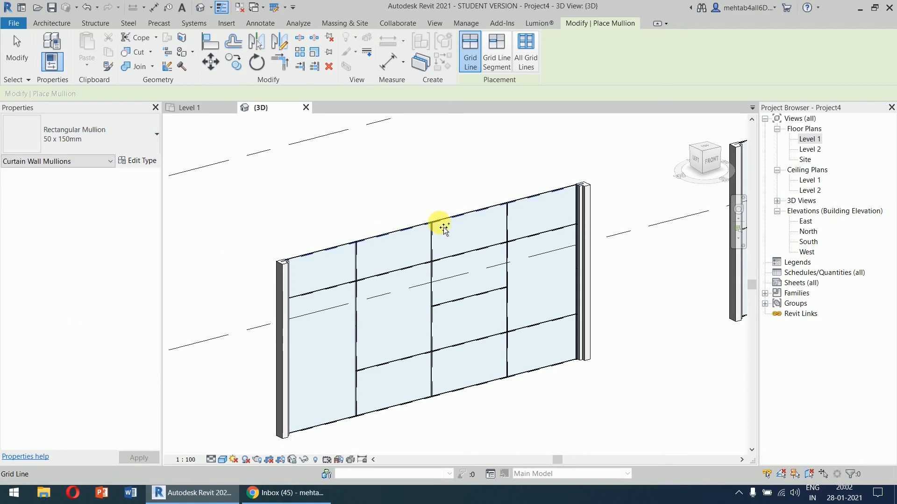
pyautogui.click(439, 225)
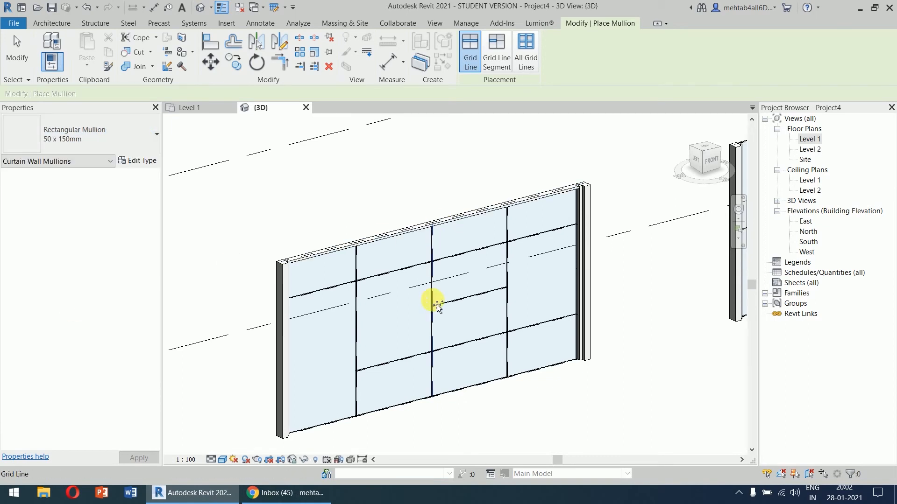
pyautogui.click(453, 257)
pyautogui.click(459, 346)
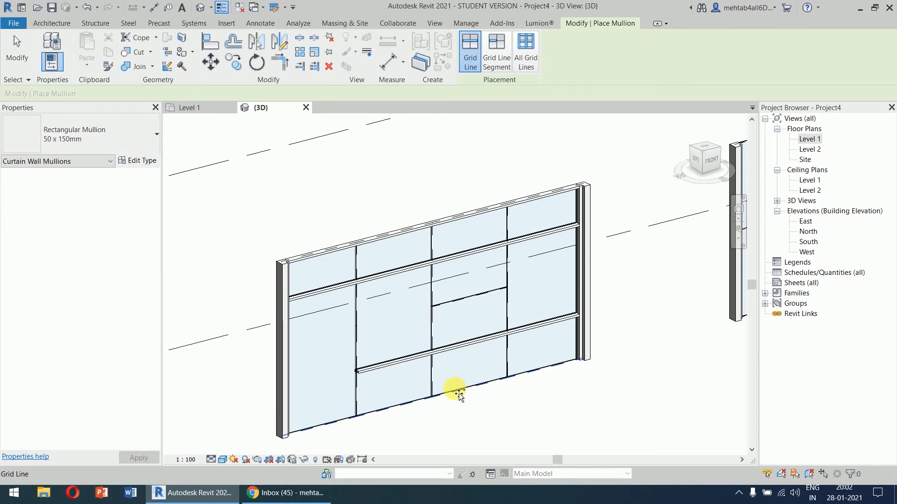
pyautogui.click(458, 391)
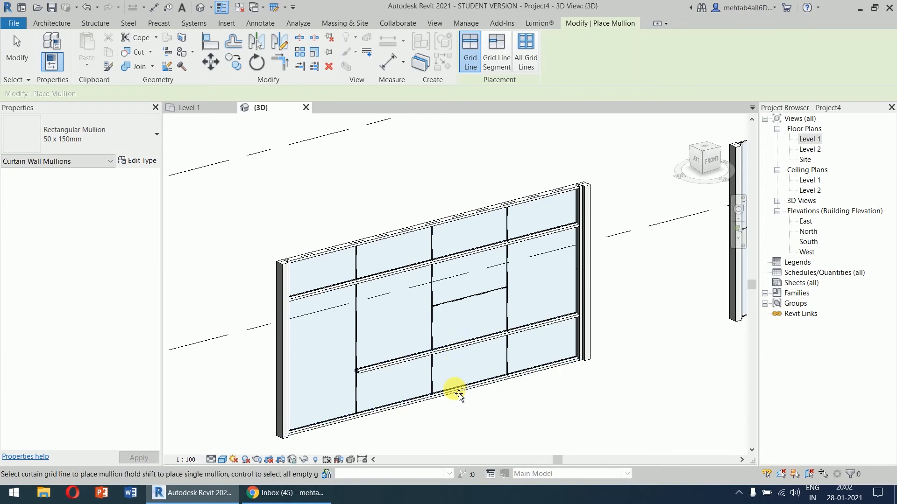
pyautogui.click(475, 301)
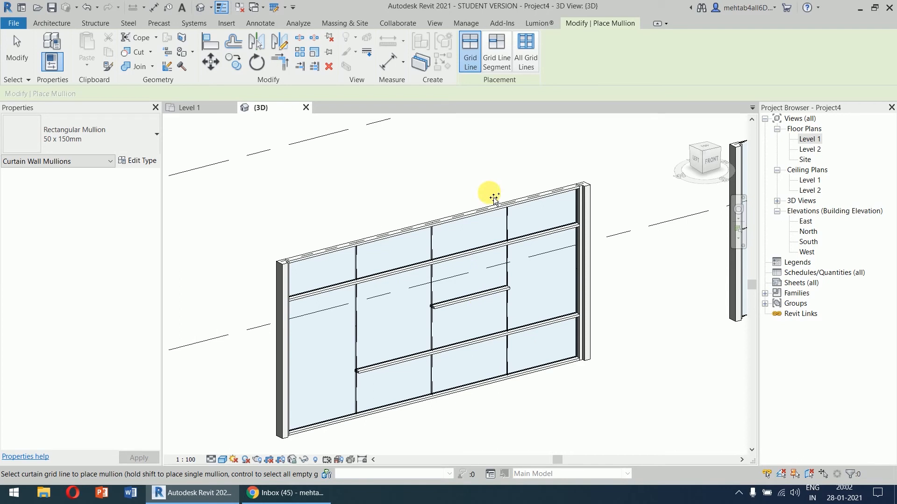
# - Leave mullion placement and undo all the rectangular and L corner mullions placed on the plain Curtain Wall
pyautogui.rightClick(467, 154)
pyautogui.click(476, 160)
pyautogui.rightClick(462, 141)
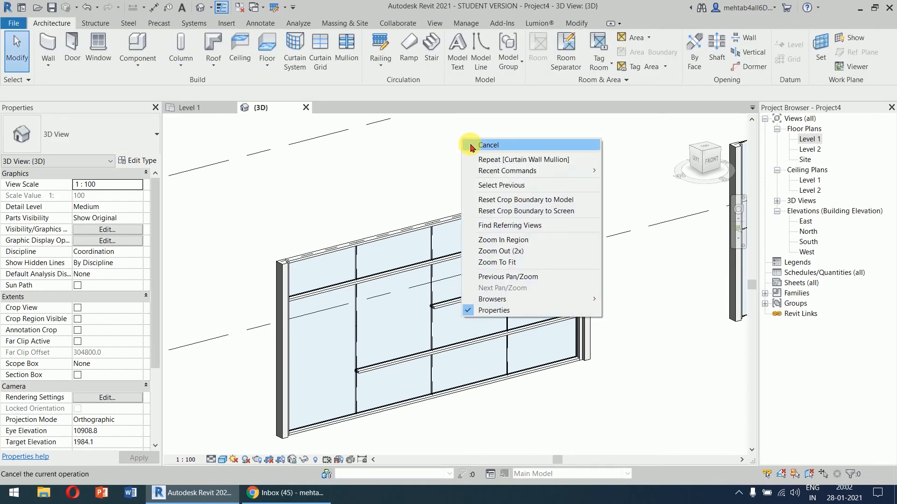
pyautogui.click(471, 148)
pyautogui.hotkey('ctrl', 'z')
pyautogui.hotkey('ctrl', 'z')
pyautogui.hotkey('ctrl', 'z')
pyautogui.hotkey('ctrl', 'z')
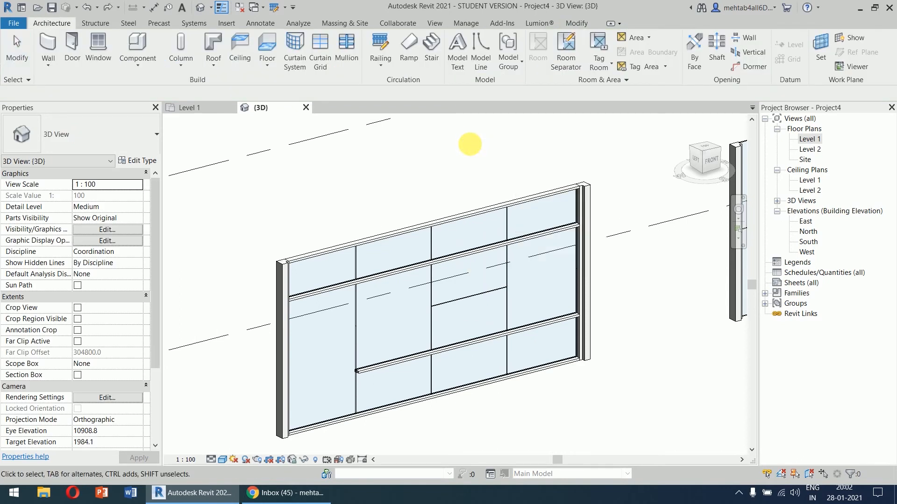
pyautogui.hotkey('ctrl', 'z')
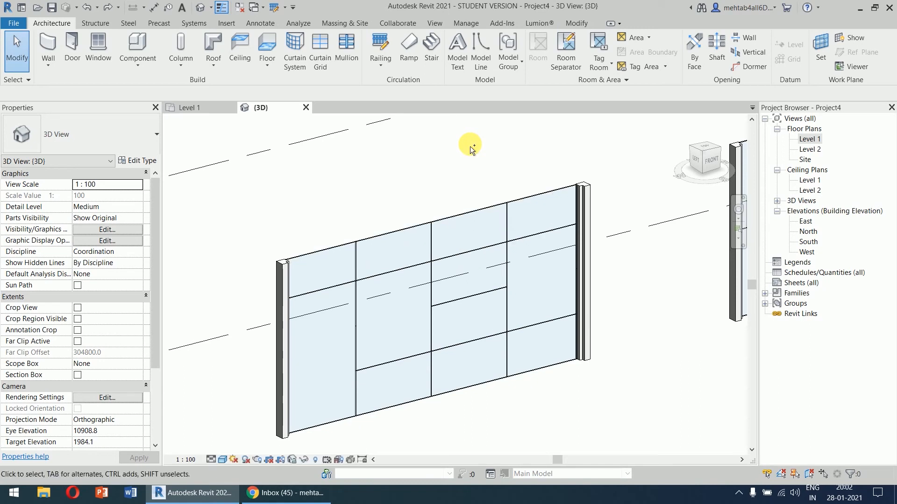
pyautogui.hotkey('ctrl', 'z')
pyautogui.hotkey('ctrl', 'z')
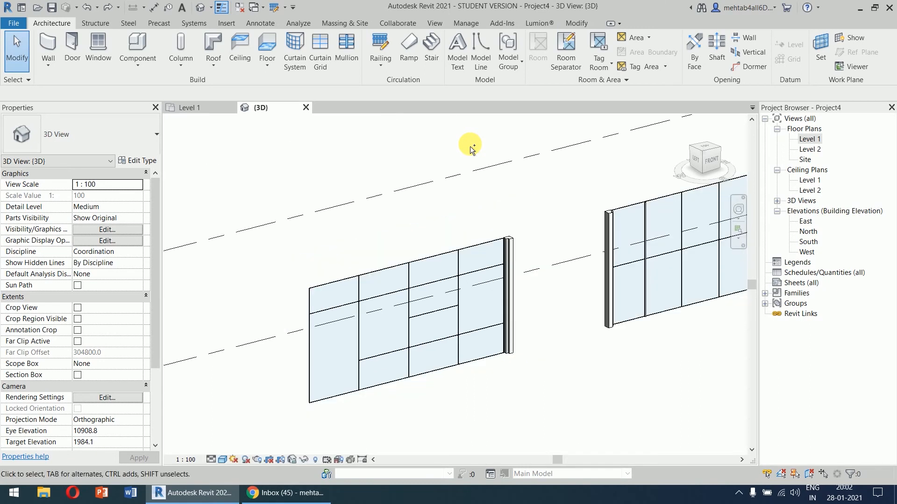
# - Place Rectangular Mullions of type 50 x 150mm on all grid lines of the plain Curtain Wall at once and leave mullion placement
pyautogui.scroll(2, 399, 317)
pyautogui.moveTo(422, 245); pyautogui.dragTo(424, 209, button='middle')
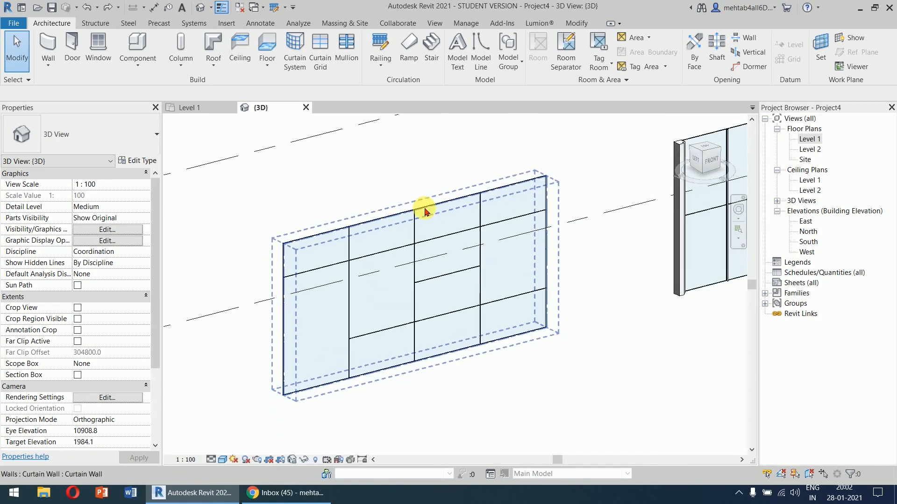
pyautogui.click(348, 52)
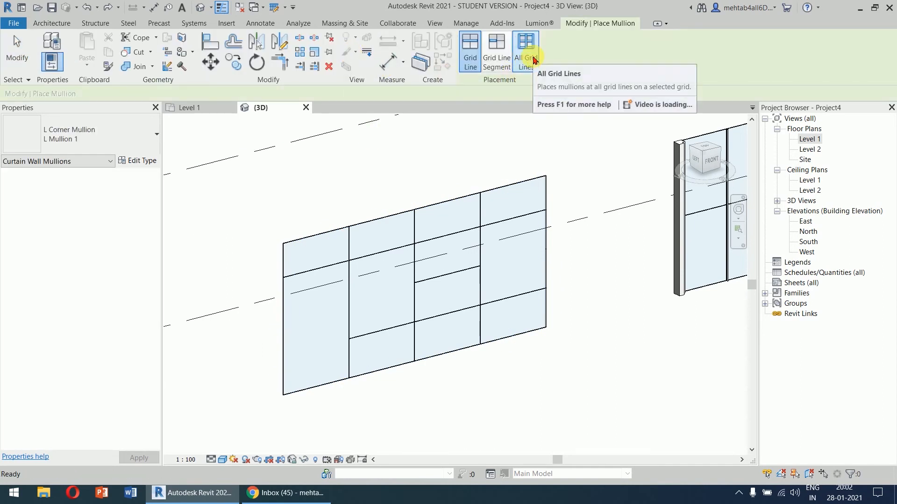
pyautogui.click(533, 59)
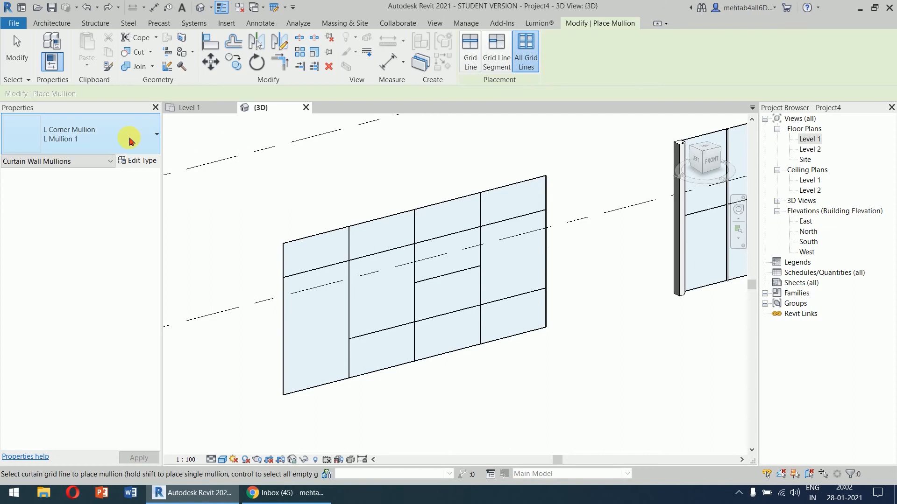
pyautogui.click(126, 136)
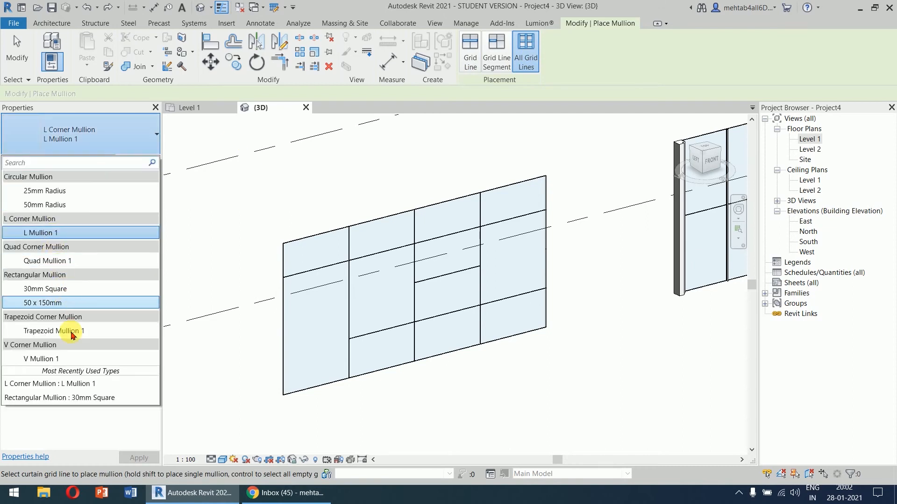
pyautogui.click(72, 304)
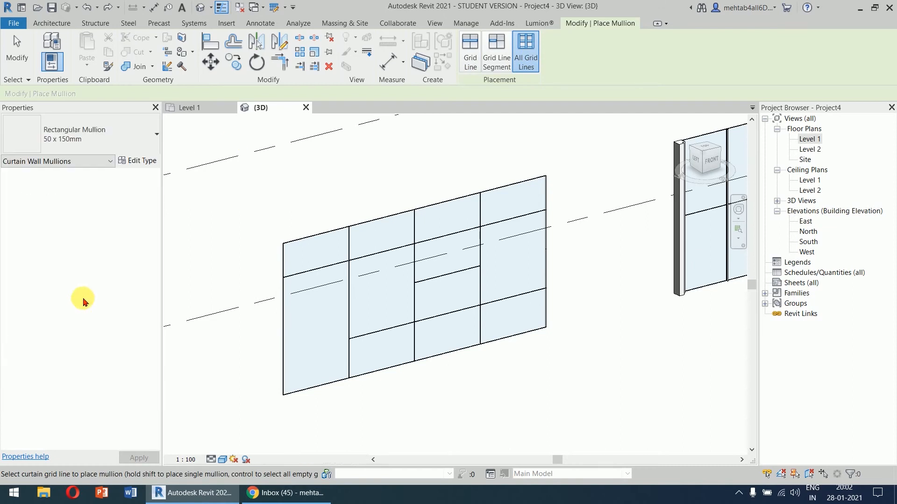
pyautogui.click(488, 196)
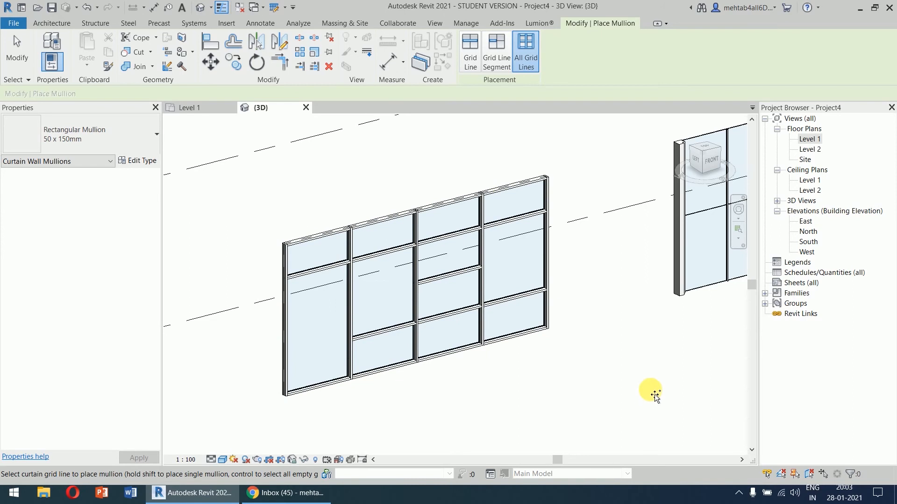
pyautogui.rightClick(584, 172)
pyautogui.click(603, 180)
pyautogui.rightClick(583, 166)
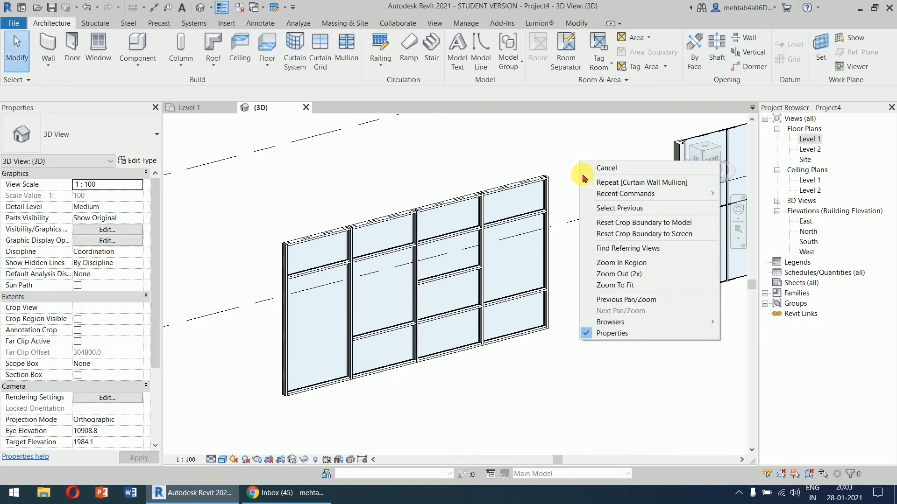
pyautogui.click(584, 169)
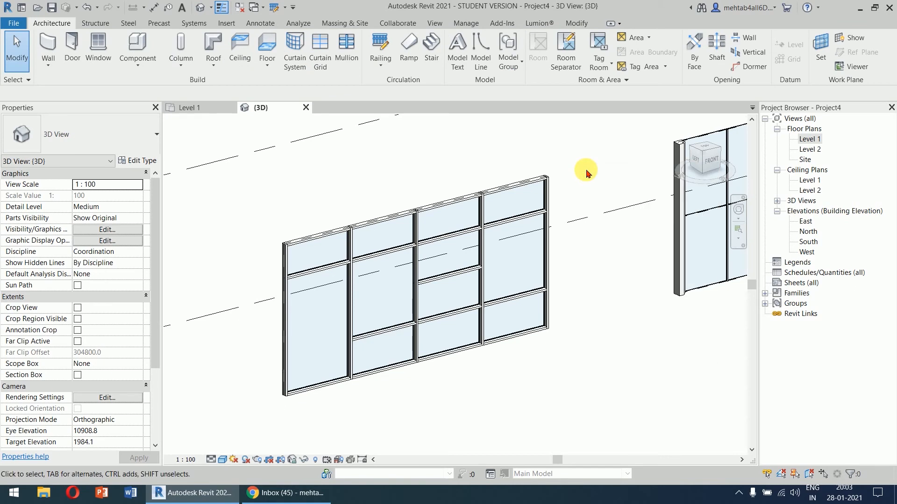
# - Open the Level 1 floor plan and delete all three curtain walls with everything attached to them
pyautogui.moveTo(594, 249); pyautogui.dragTo(595, 232, button='middle')
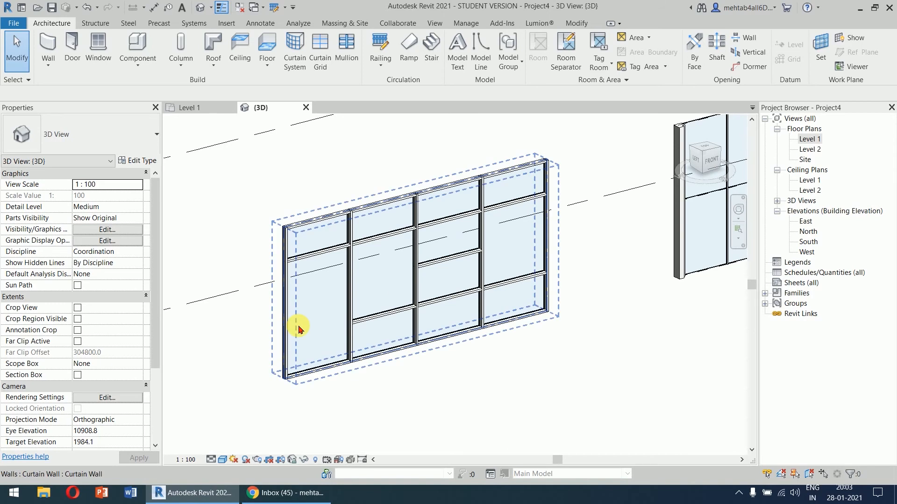
pyautogui.click(299, 329)
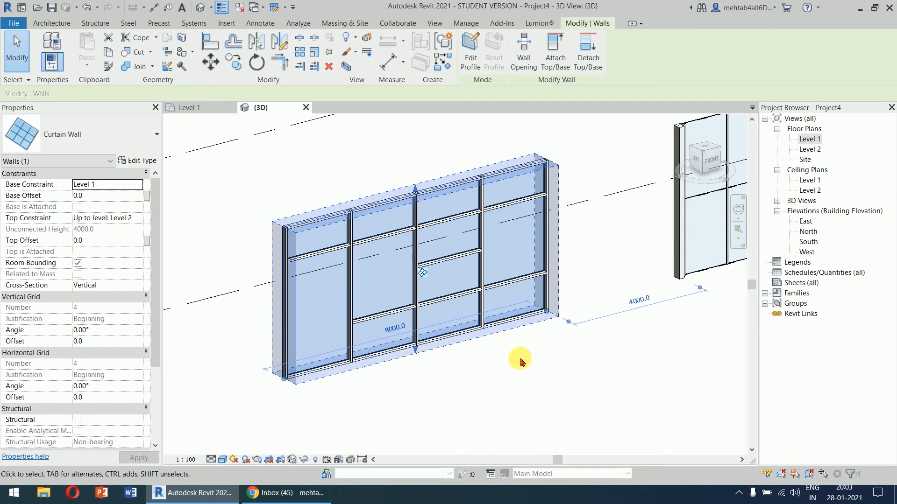
pyautogui.click(697, 304)
pyautogui.click(817, 140)
pyautogui.doubleClick(820, 141)
pyautogui.moveTo(585, 262); pyautogui.dragTo(367, 307)
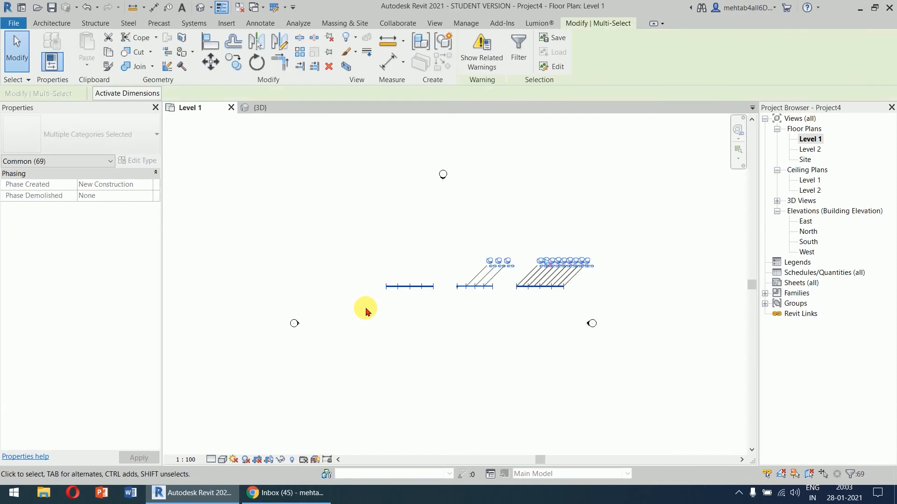
pyautogui.press('Delete')
# - Draw an arc-shaped architectural wall of type Generic - 200mm on Level 1, about 12970 mm in radius and sweeping about 149°
pyautogui.click(45, 64)
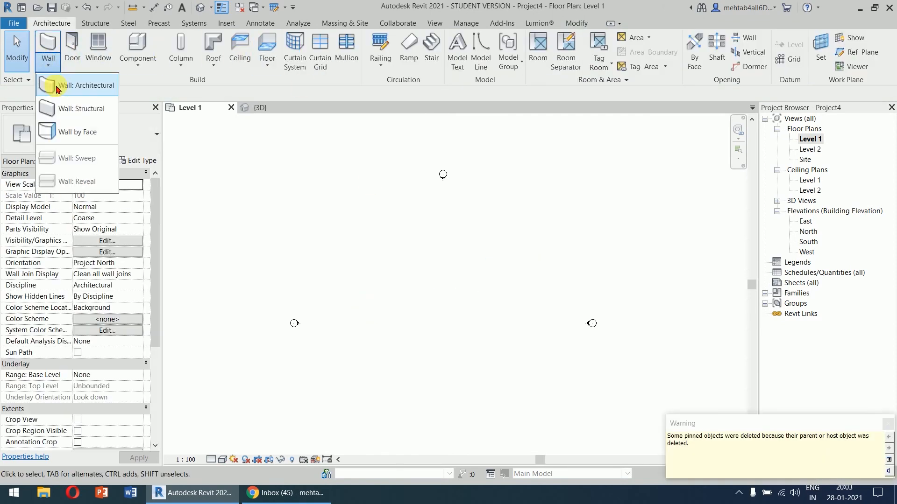
pyautogui.click(70, 84)
pyautogui.click(90, 133)
pyautogui.scroll(3, 126, 262)
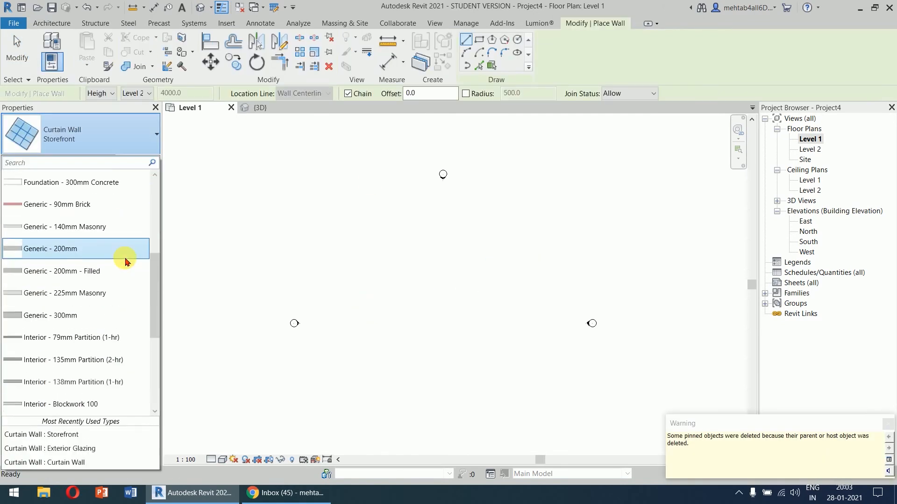
pyautogui.click(94, 256)
pyautogui.click(466, 52)
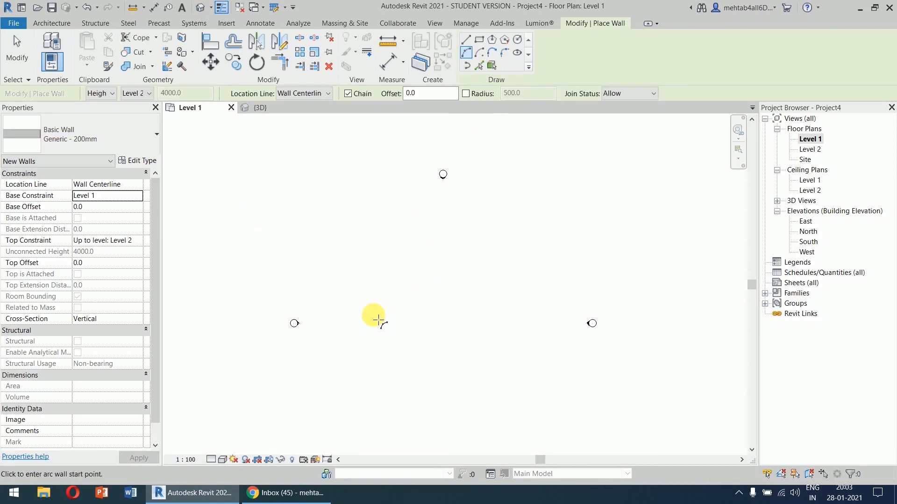
pyautogui.click(360, 299)
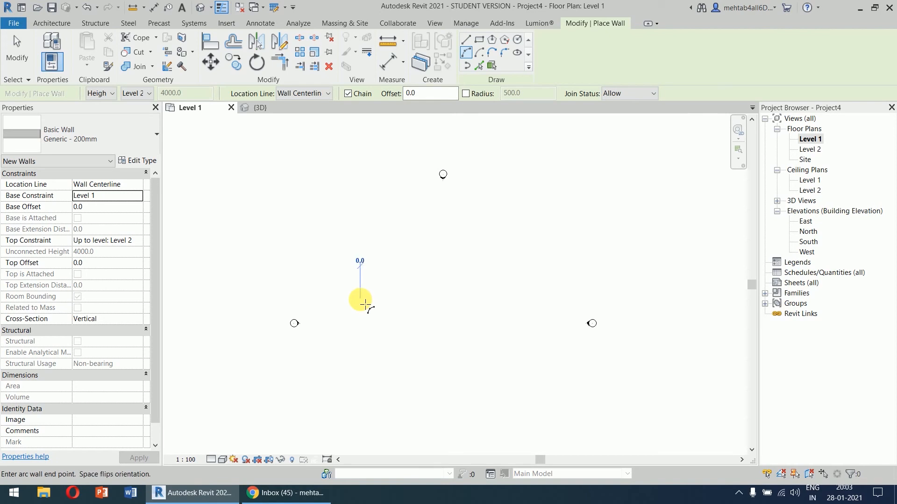
pyautogui.click(509, 301)
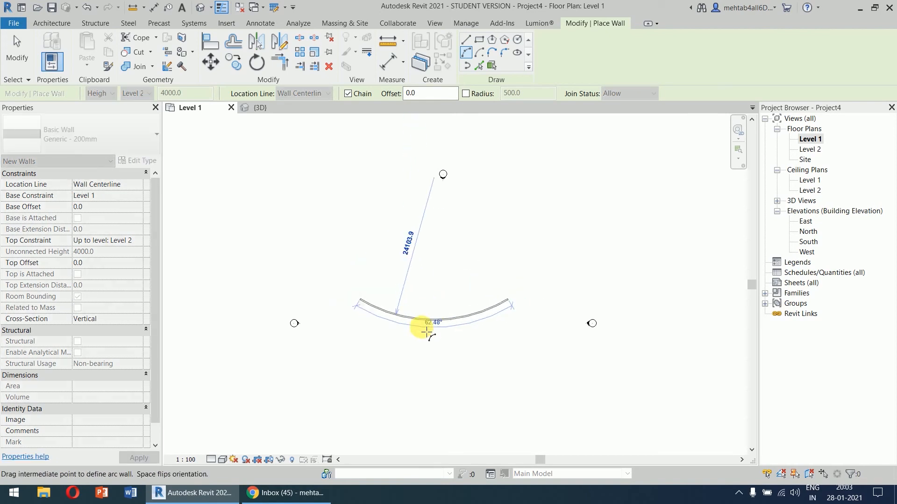
pyautogui.click(434, 358)
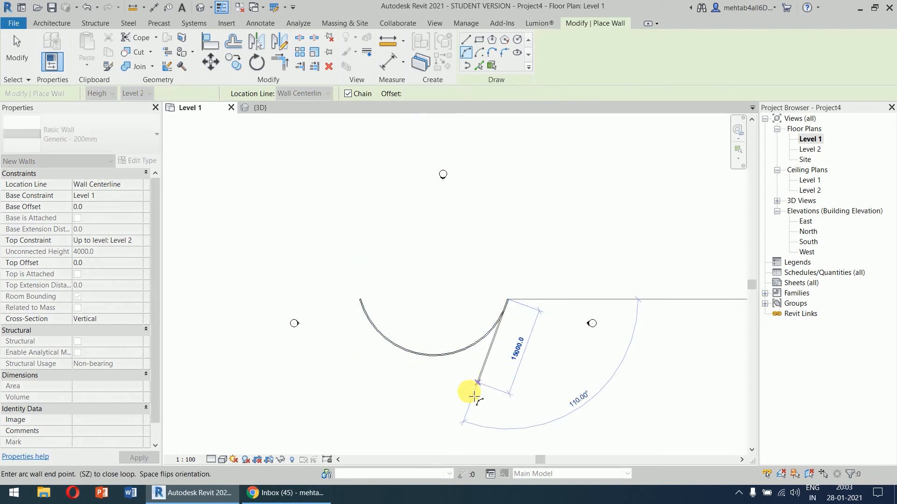
pyautogui.press('Escape')
pyautogui.press('Escape')
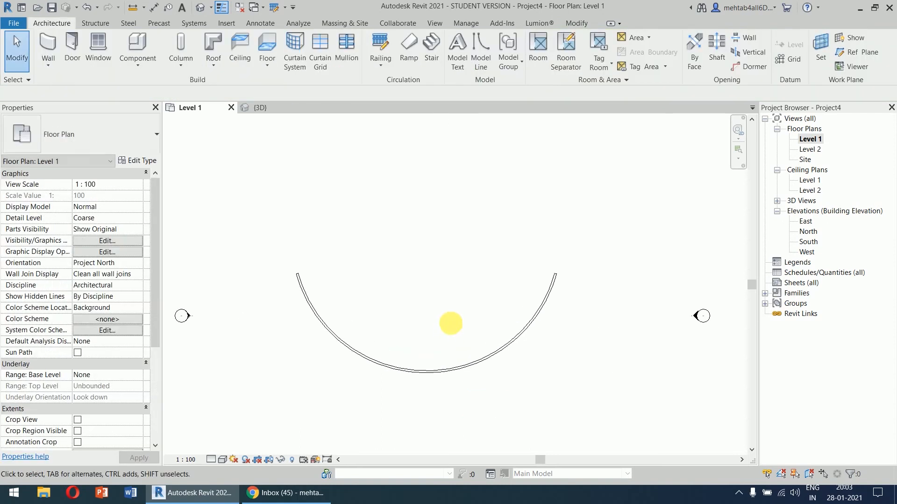
pyautogui.scroll(3, 479, 379)
pyautogui.click(479, 380)
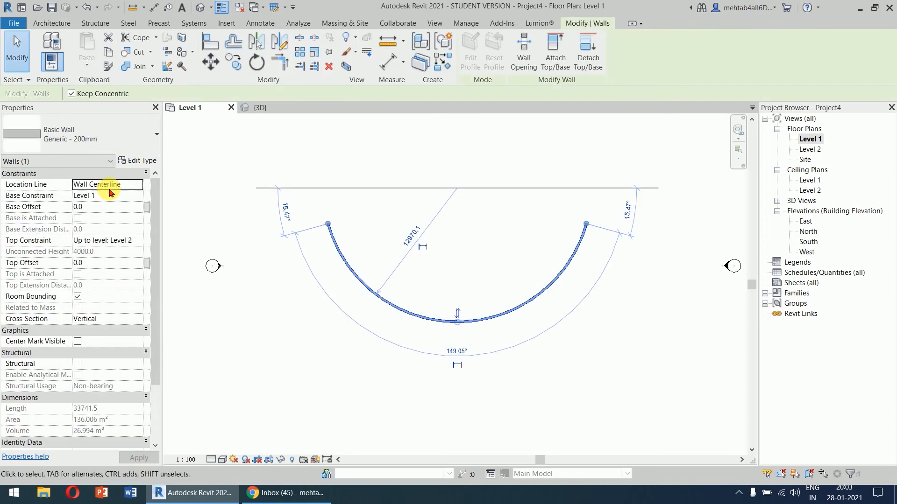
pyautogui.click(365, 386)
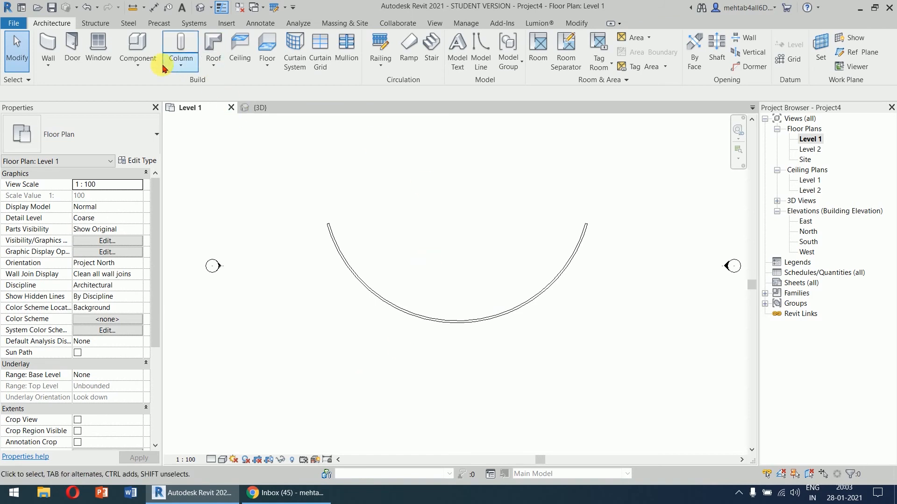
# - Draw a Storefront curtain wall as an arc along the centerline of the curved Generic - 200mm wall, from end to end
pyautogui.click(48, 65)
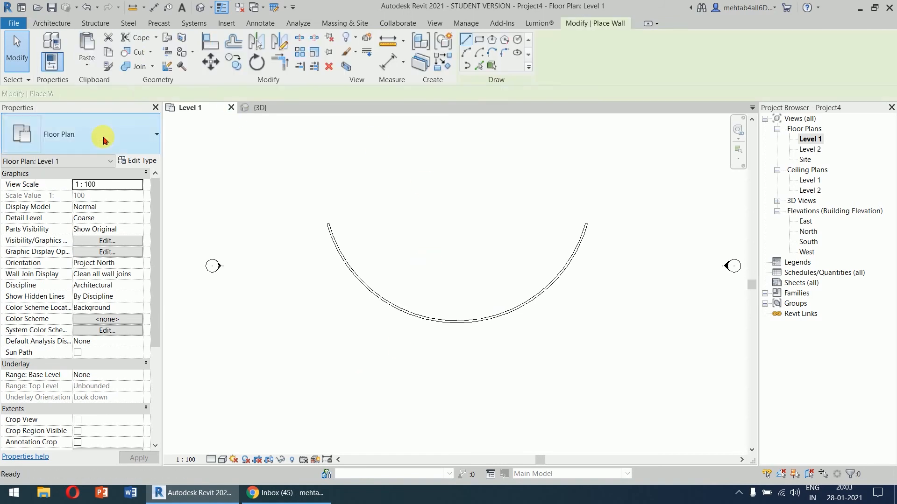
pyautogui.click(101, 135)
pyautogui.scroll(-5, 98, 382)
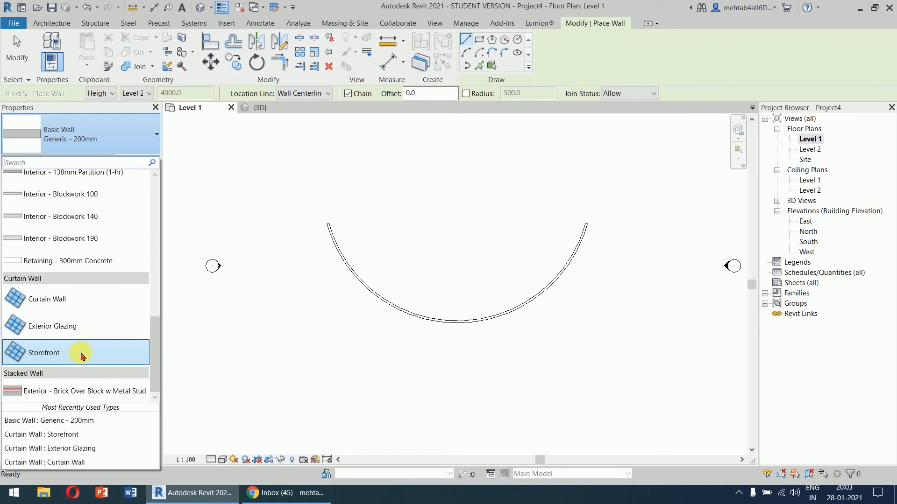
pyautogui.click(81, 355)
pyautogui.click(467, 52)
pyautogui.scroll(5, 341, 224)
pyautogui.scroll(2, 343, 226)
pyautogui.click(232, 243)
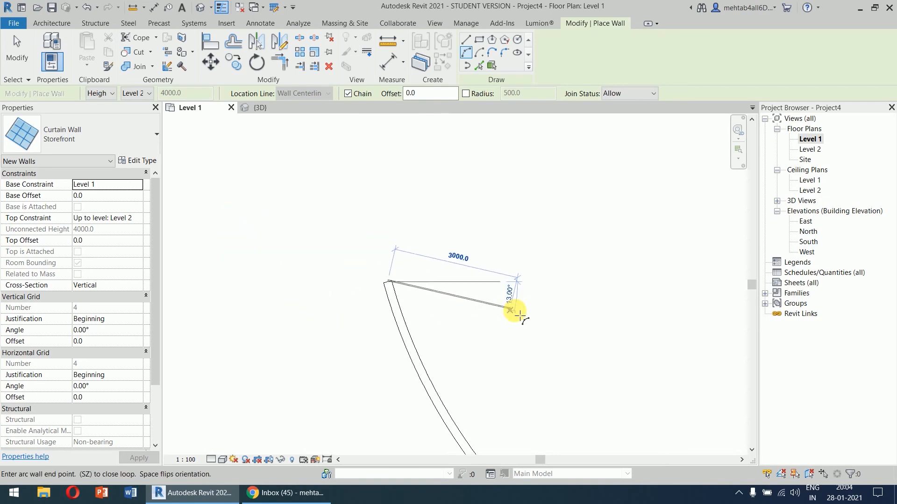
pyautogui.scroll(-6, 516, 313)
pyautogui.moveTo(568, 309); pyautogui.dragTo(438, 299, button='middle')
pyautogui.scroll(2, 446, 294)
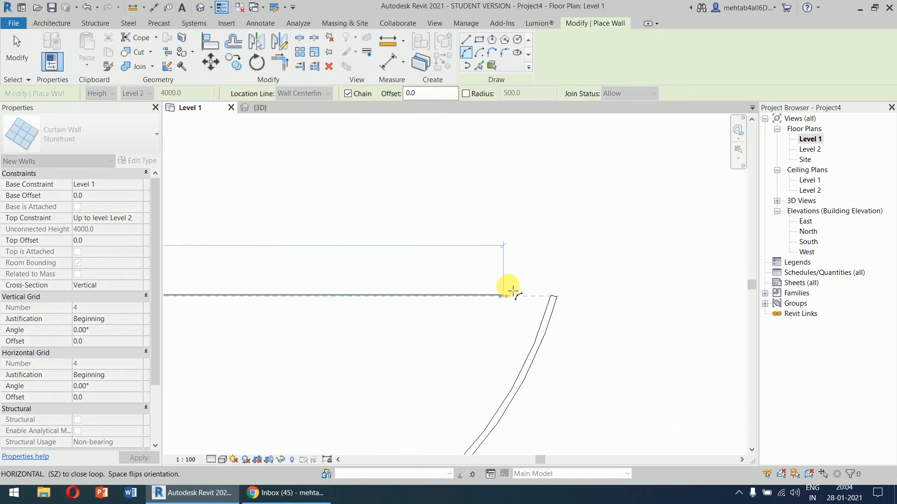
pyautogui.scroll(4, 509, 290)
pyautogui.click(678, 315)
pyautogui.scroll(-4, 583, 344)
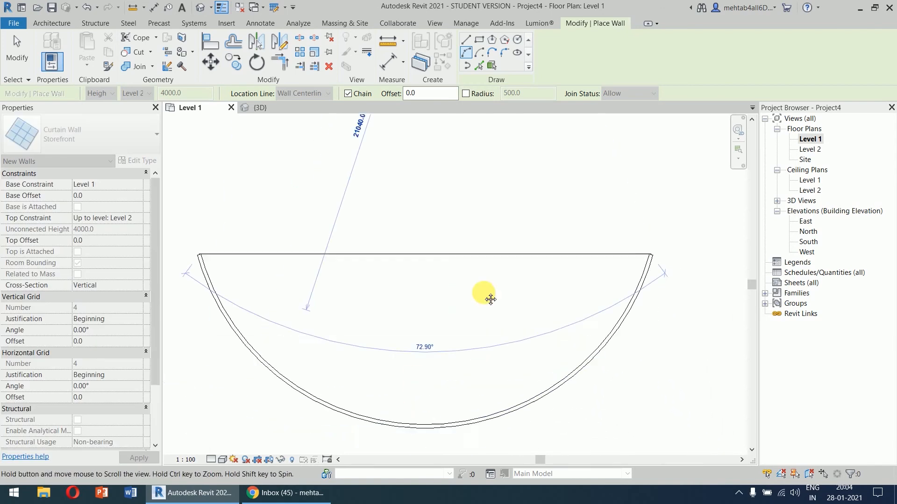
pyautogui.scroll(5, 471, 344)
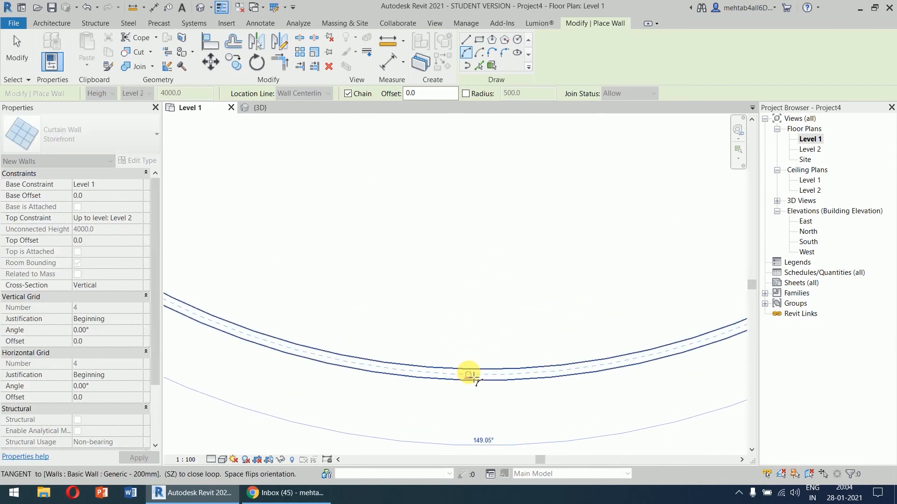
pyautogui.click(472, 377)
pyautogui.scroll(-4, 530, 232)
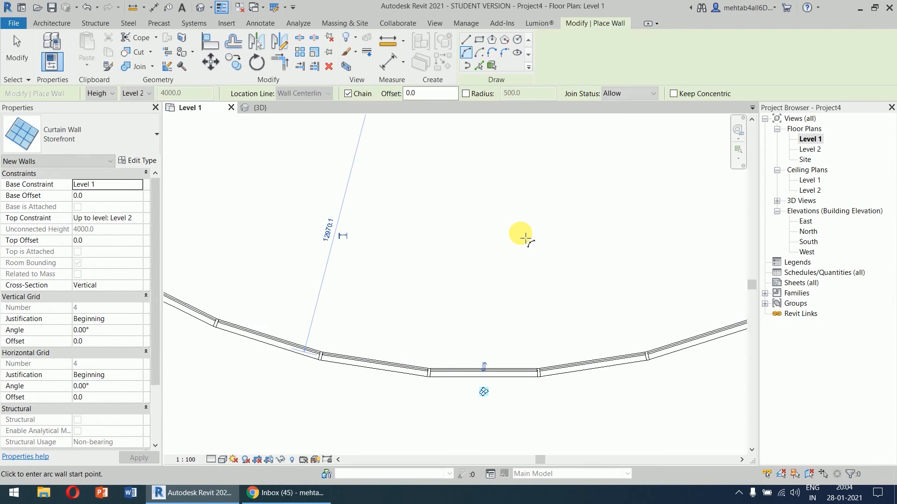
pyautogui.rightClick(494, 205)
pyautogui.rightClick(500, 207)
pyautogui.click(510, 212)
# - In the 3D view, set the curved Storefront curtain wall's base offset to 1000 and its top offset to -1000
pyautogui.click(260, 108)
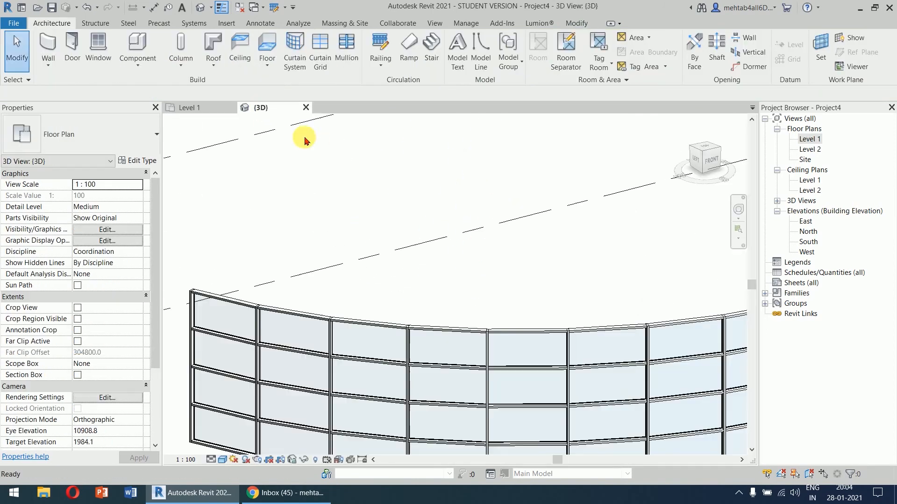
pyautogui.keyDown('shift'); pyautogui.moveTo(625, 254); pyautogui.dragTo(635, 392, button='middle'); pyautogui.keyUp('shift')
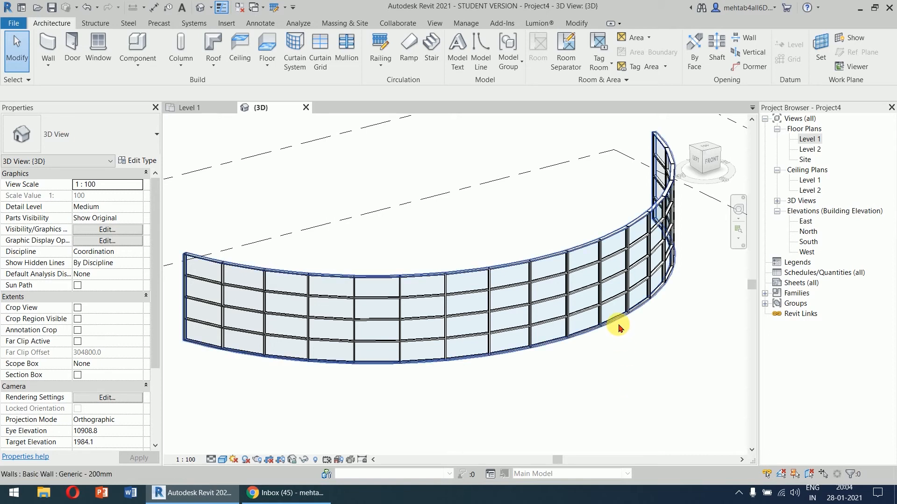
pyautogui.click(618, 329)
pyautogui.click(691, 384)
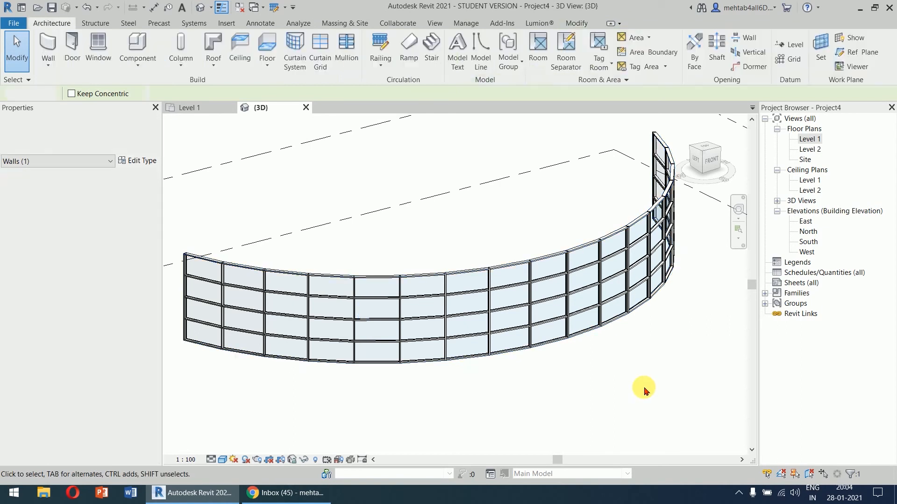
pyautogui.click(547, 263)
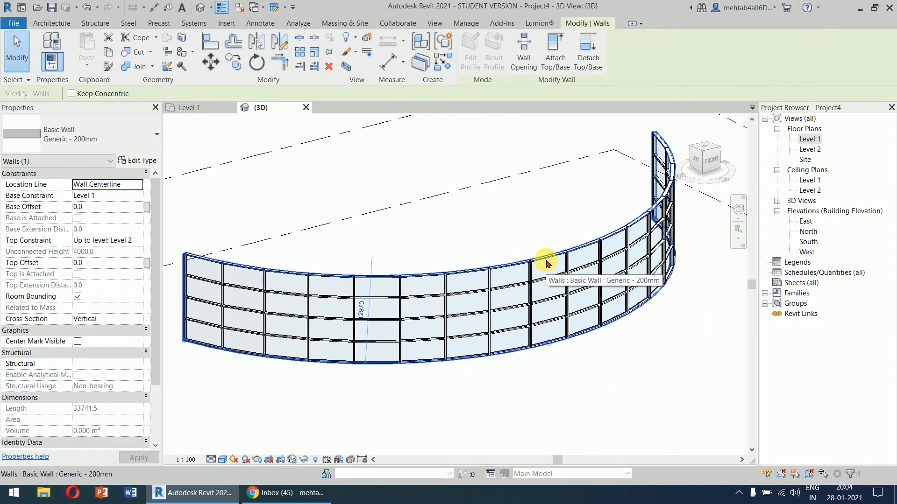
pyautogui.click(536, 215)
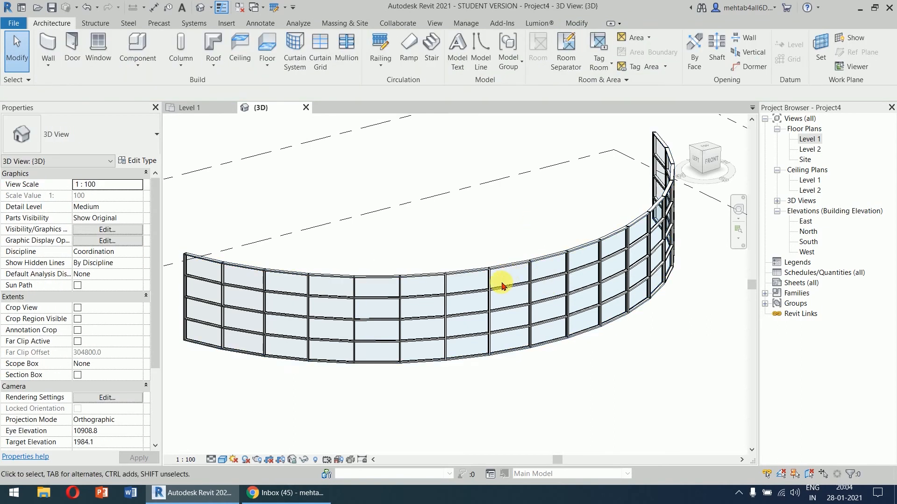
pyautogui.click(495, 294)
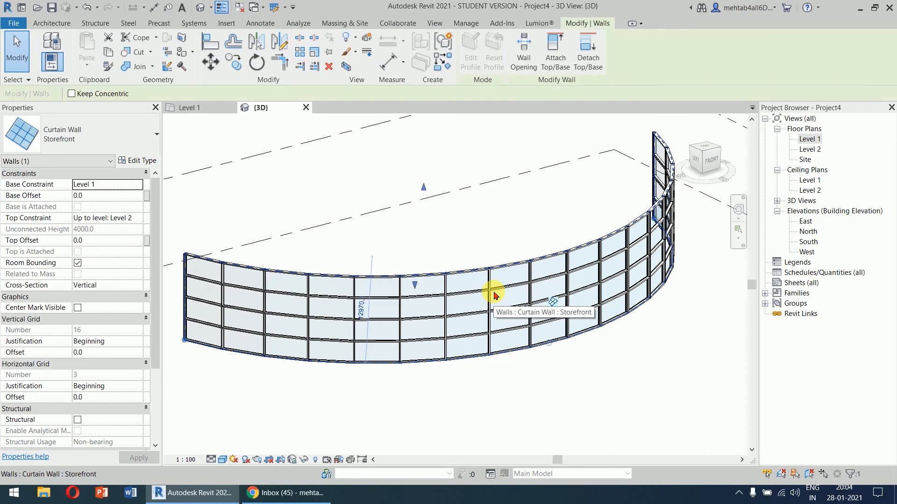
pyautogui.click(126, 198)
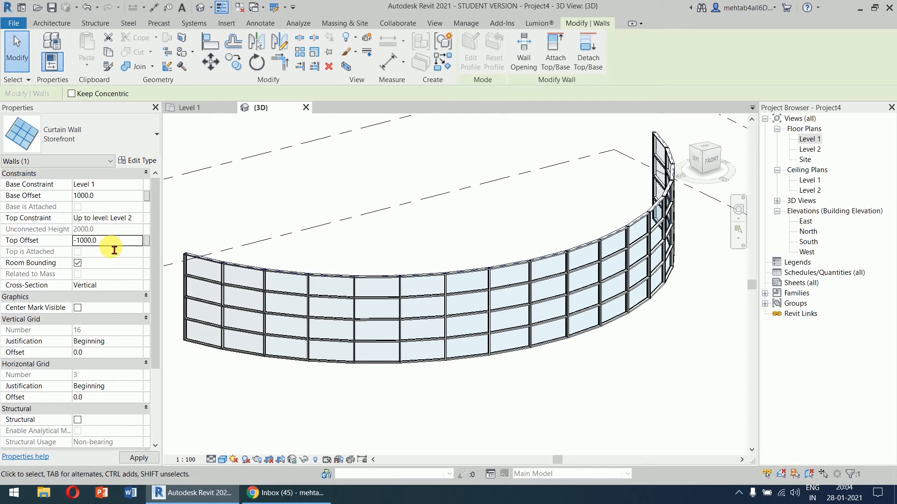
pyautogui.click(133, 461)
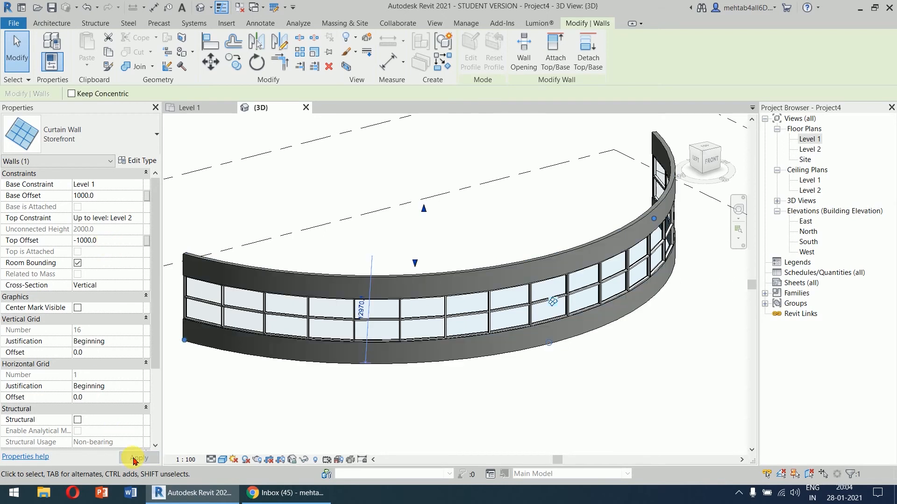
pyautogui.click(596, 391)
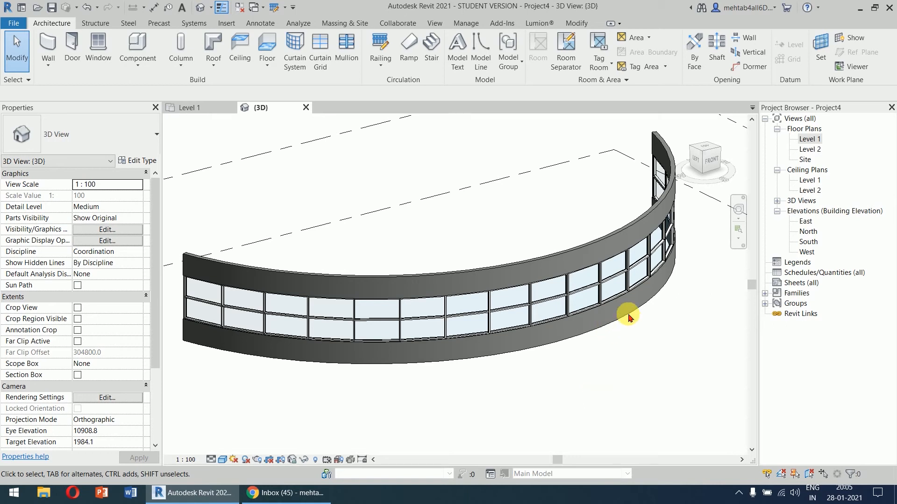
pyautogui.scroll(8, 627, 312)
pyautogui.moveTo(635, 267); pyautogui.dragTo(481, 345, button='middle')
pyautogui.scroll(-6, 582, 397)
pyautogui.scroll(-2, 663, 336)
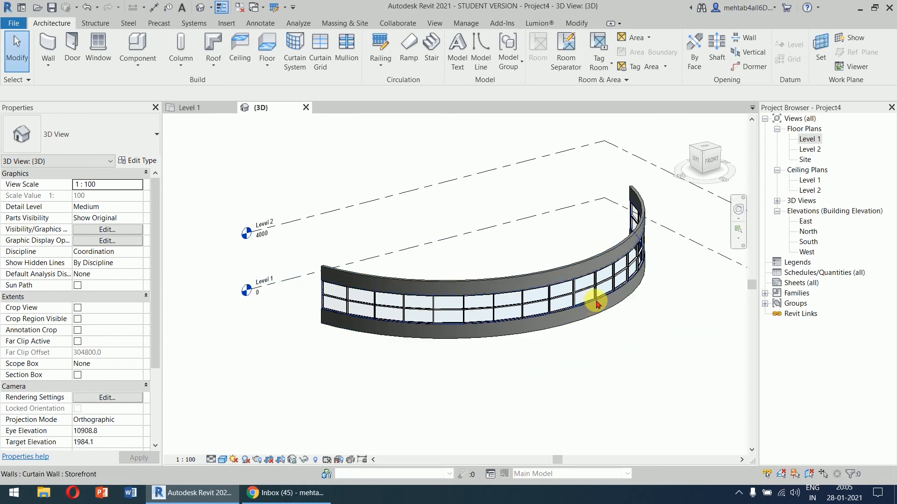
# - Set the interior vertical mullion type of the curved Storefront curtain wall's type to None
pyautogui.click(596, 303)
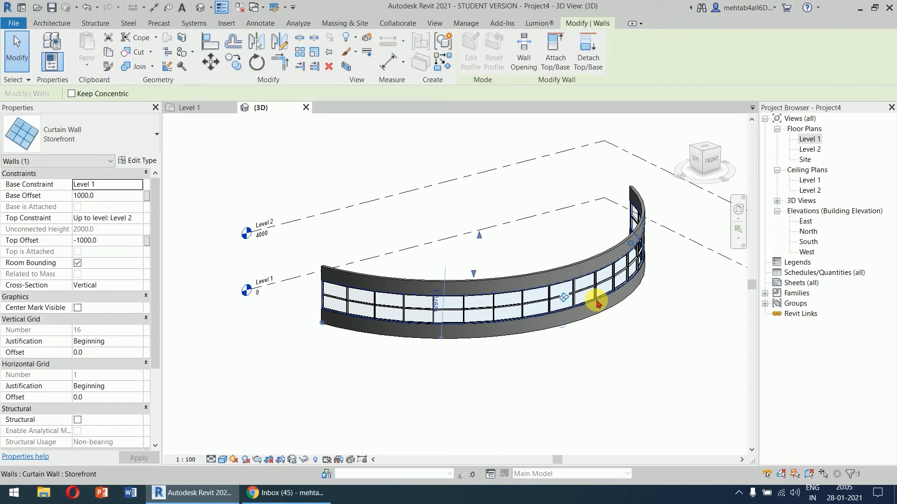
pyautogui.click(149, 162)
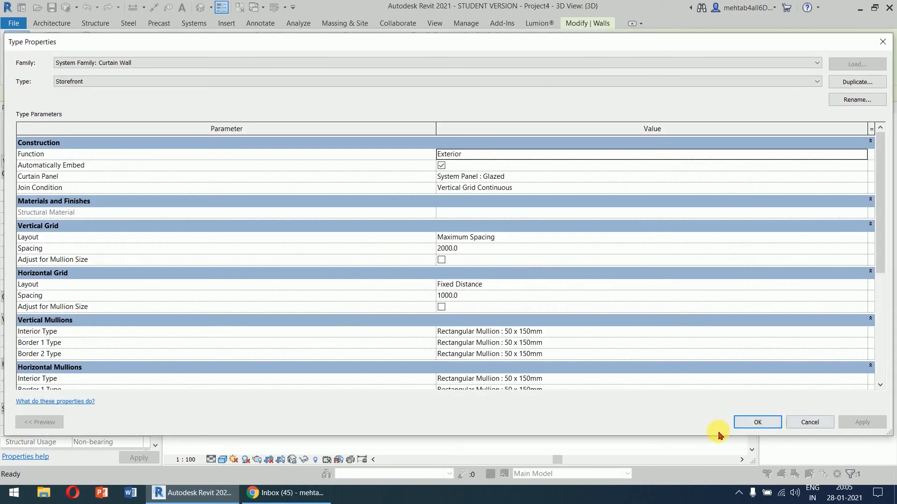
pyautogui.moveTo(707, 449); pyautogui.dragTo(708, 461)
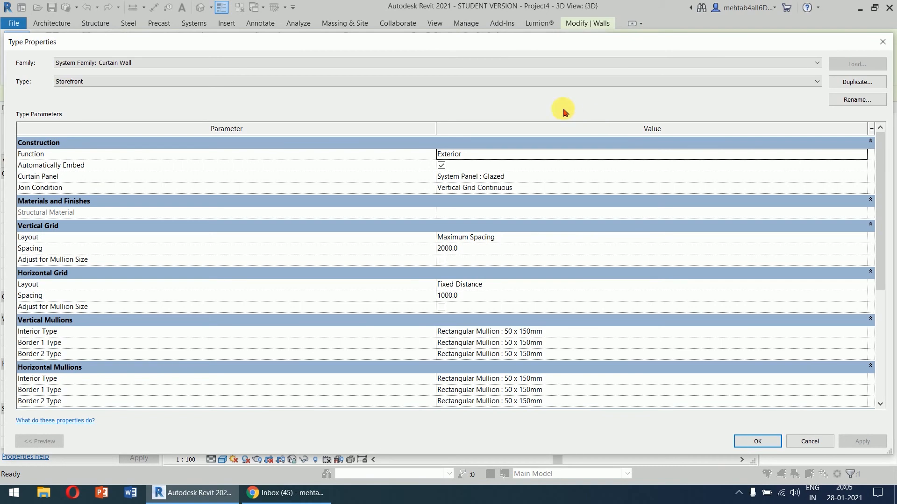
pyautogui.moveTo(534, 46); pyautogui.dragTo(571, 28)
pyautogui.scroll(-5, 572, 327)
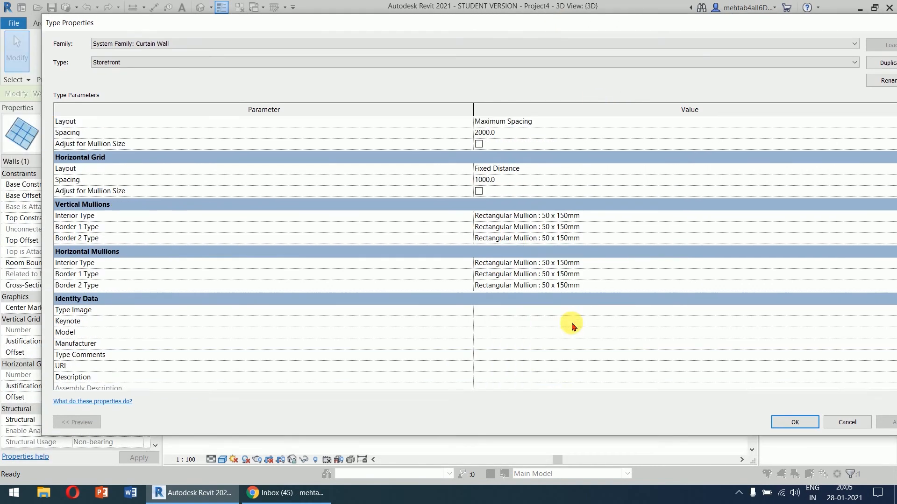
pyautogui.scroll(3, 572, 324)
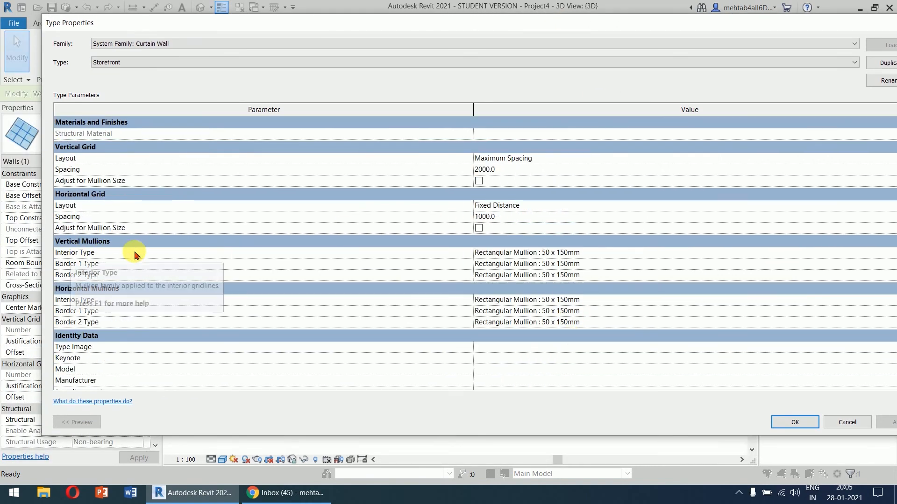
pyautogui.click(602, 254)
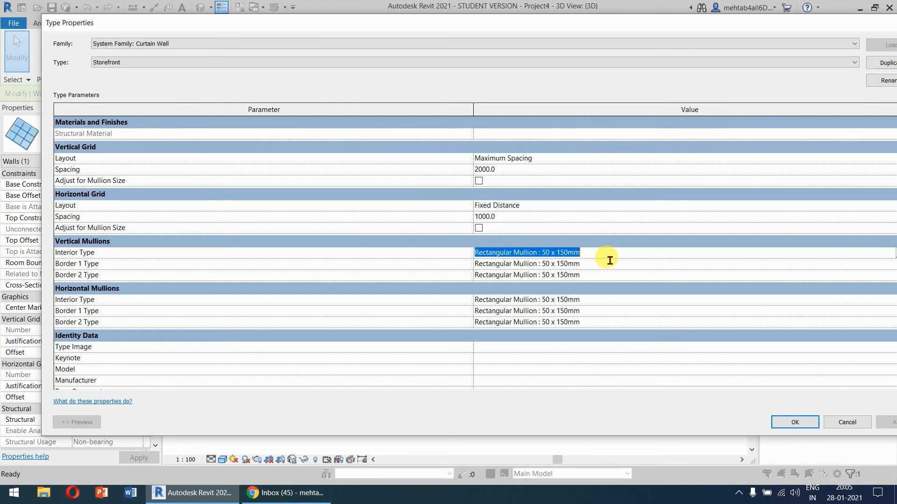
pyautogui.moveTo(650, 25); pyautogui.dragTo(526, 24)
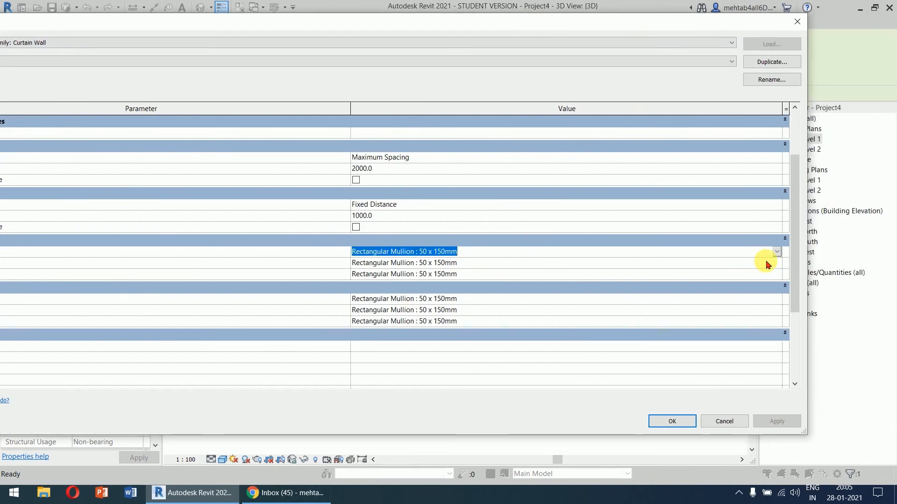
pyautogui.click(777, 252)
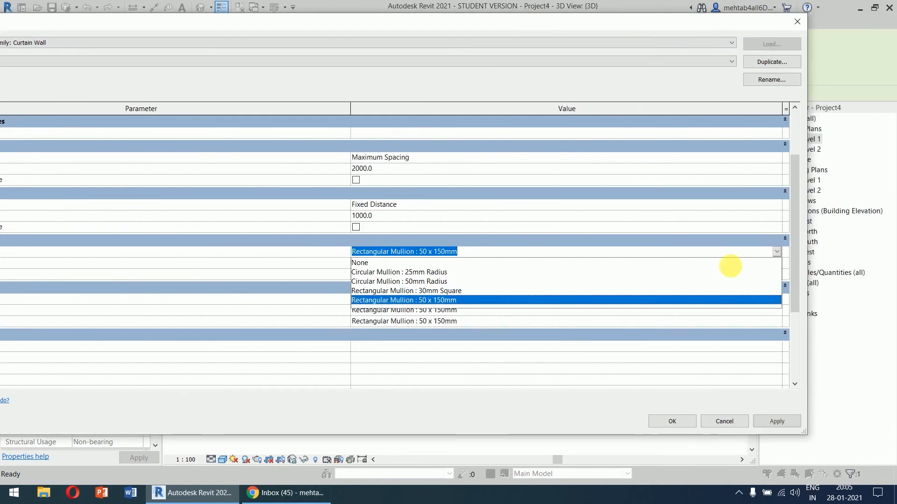
pyautogui.click(378, 261)
pyautogui.moveTo(457, 30); pyautogui.dragTo(486, 37)
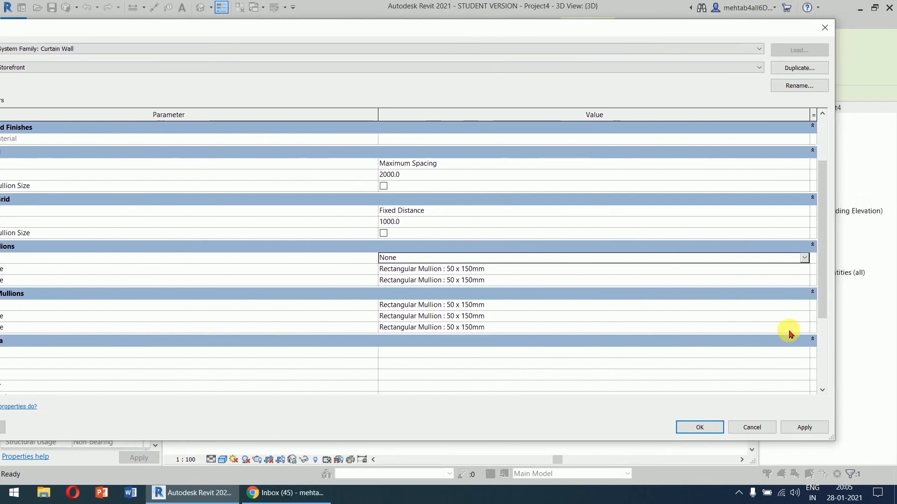
# - Set the Storefront type's interior horizontal mullions to None, apply the change and delete the mullions that are no longer type-driven
pyautogui.click(809, 306)
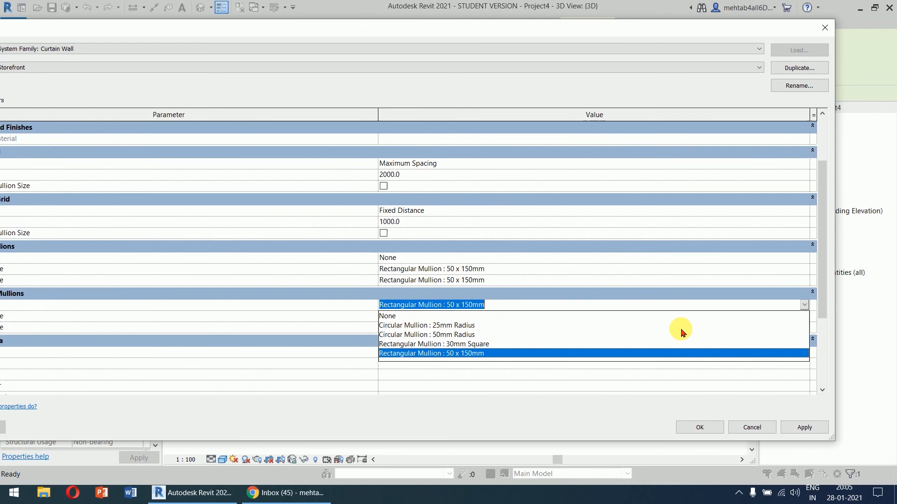
pyautogui.click(576, 315)
pyautogui.click(795, 428)
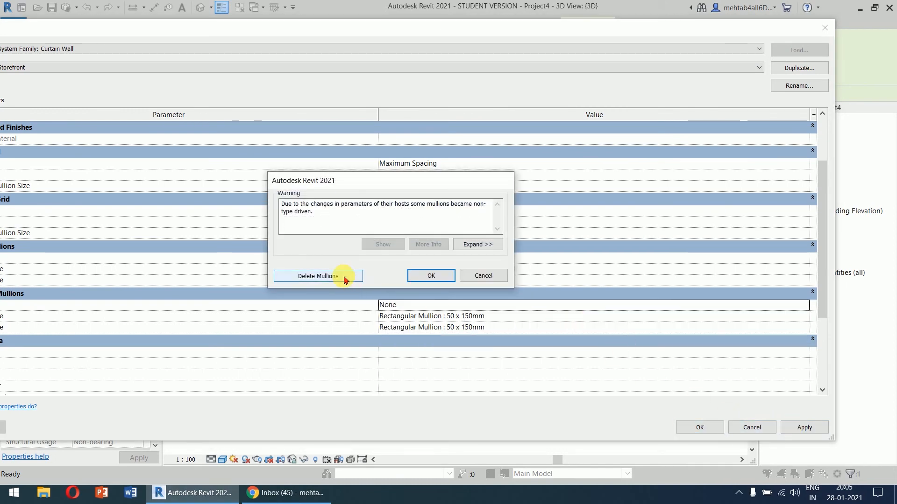
pyautogui.click(345, 279)
pyautogui.click(694, 432)
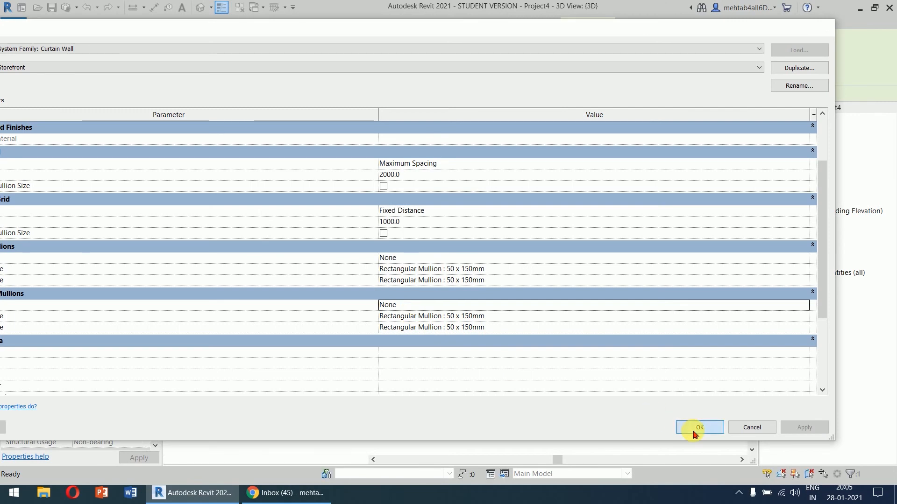
pyautogui.click(635, 346)
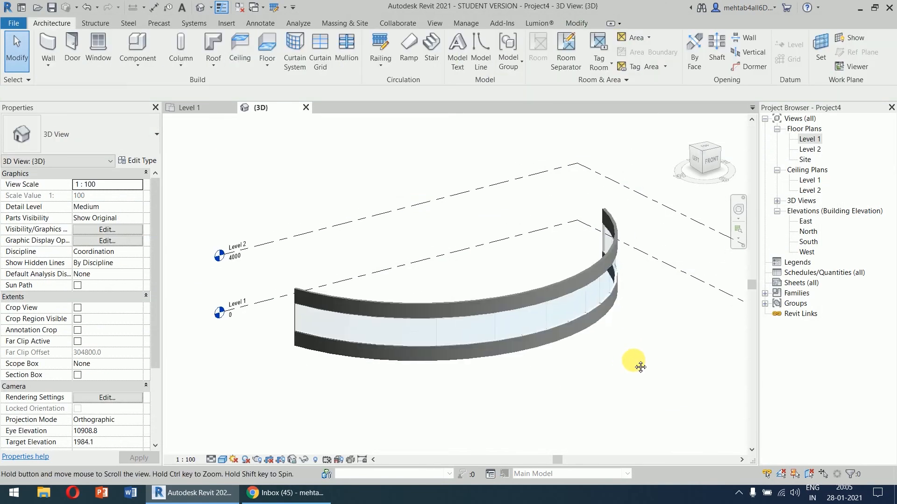
# - Examine the joints between the glass panels where the interior mullions of the curved curtain wall were removed
pyautogui.moveTo(640, 367); pyautogui.dragTo(644, 378, button='middle')
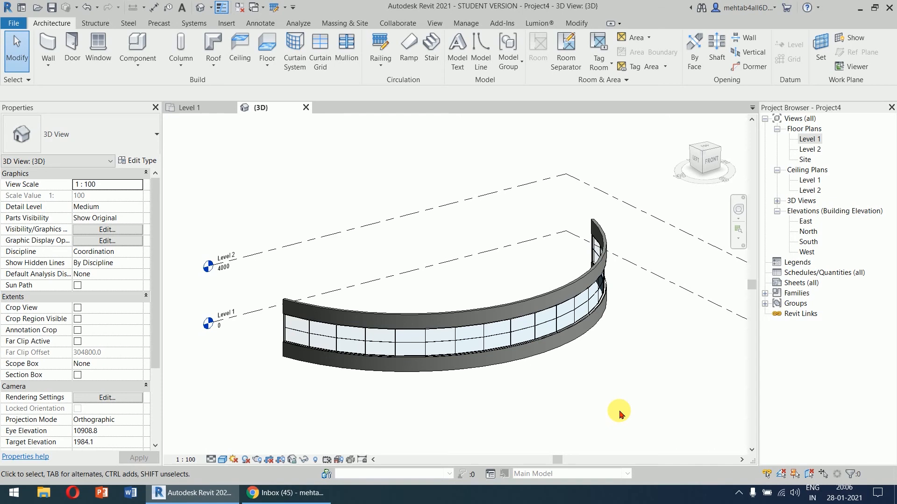
pyautogui.scroll(5, 537, 369)
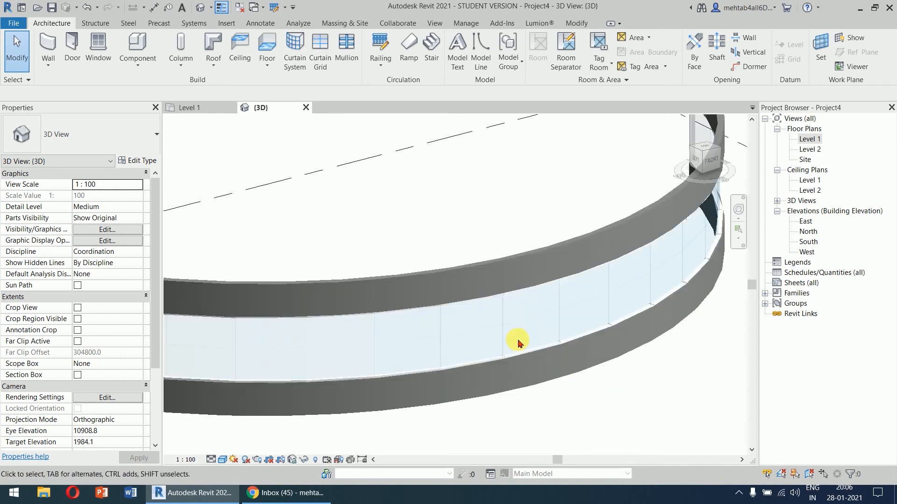
pyautogui.scroll(4, 498, 313)
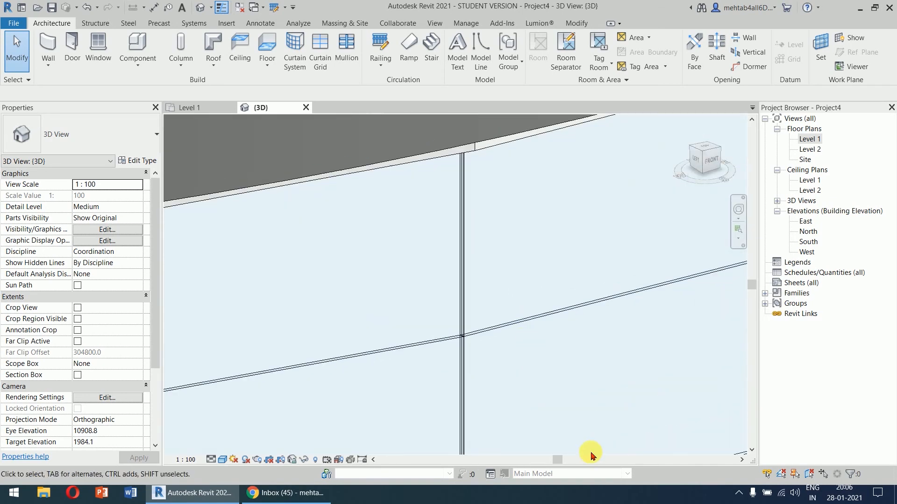
pyautogui.scroll(3, 465, 344)
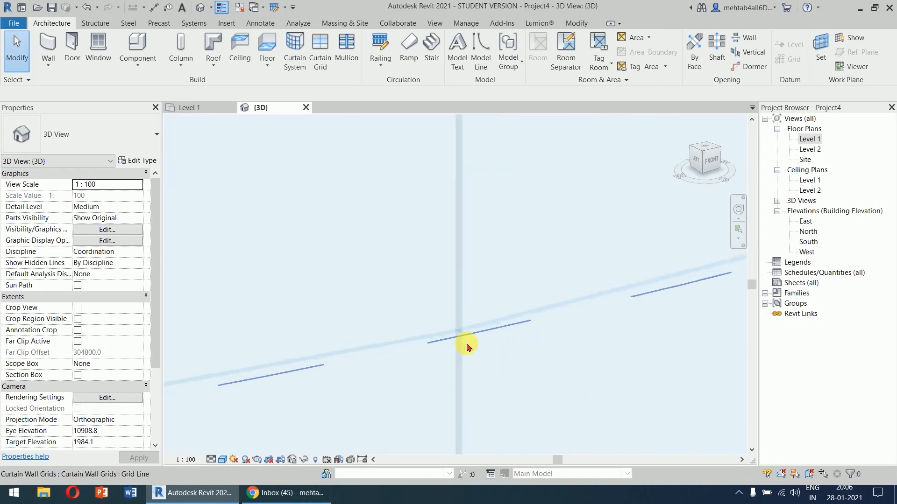
pyautogui.scroll(3, 490, 338)
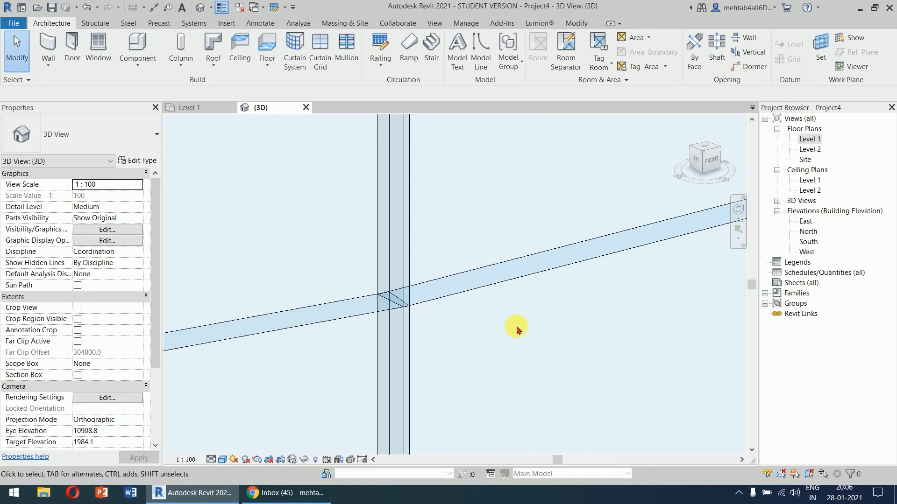
pyautogui.scroll(-8, 518, 333)
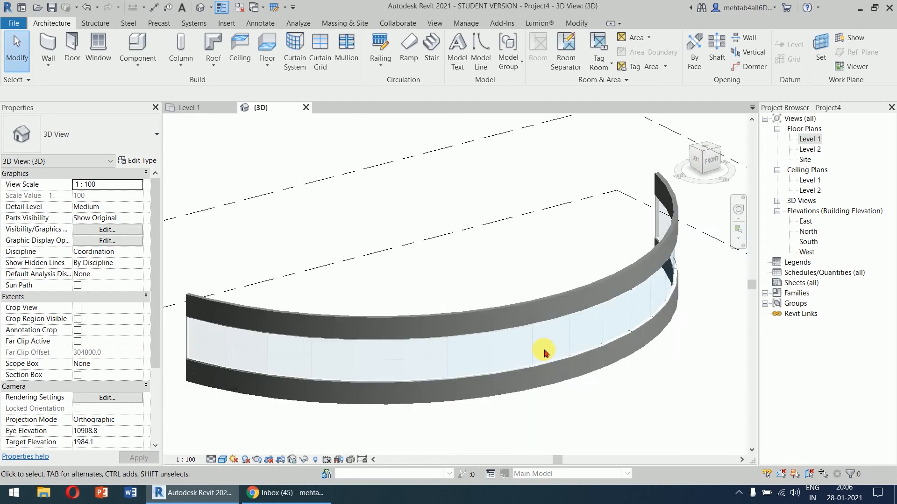
pyautogui.scroll(-4, 544, 353)
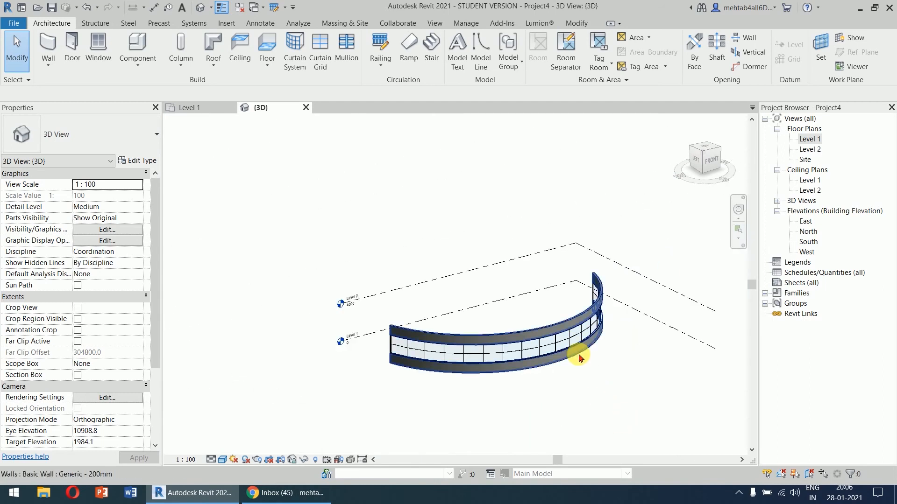
# - Delete the curved Generic - 200mm wall around the curtain wall and open the Level 1 floor plan
pyautogui.click(579, 358)
pyautogui.press('Delete')
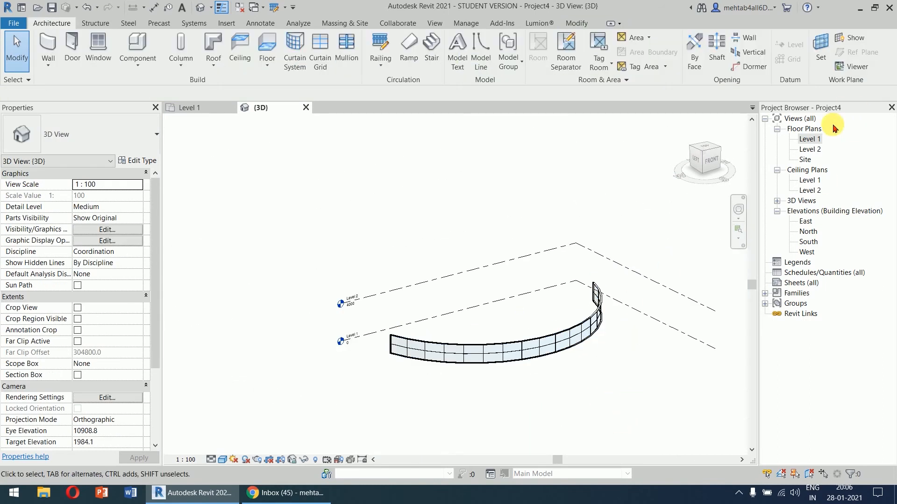
pyautogui.click(189, 107)
pyautogui.scroll(2, 498, 332)
pyautogui.scroll(4, 501, 346)
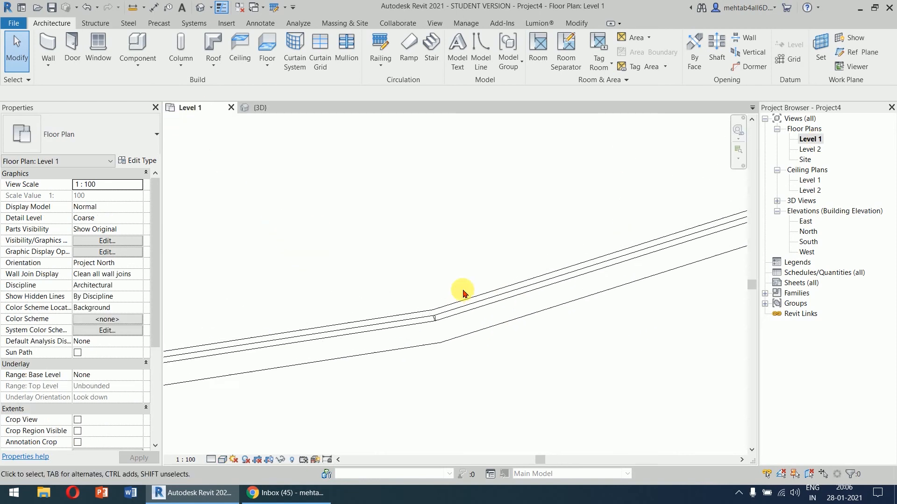
pyautogui.scroll(-5, 498, 413)
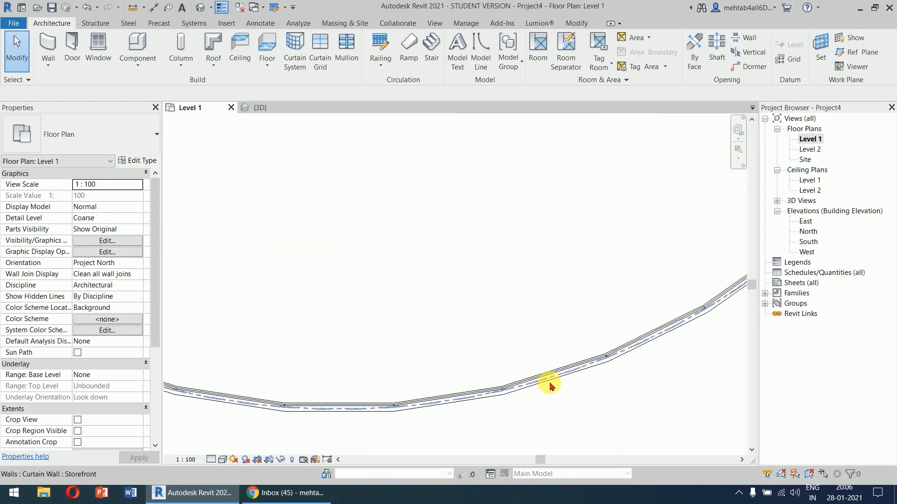
pyautogui.moveTo(724, 248); pyautogui.dragTo(372, 411)
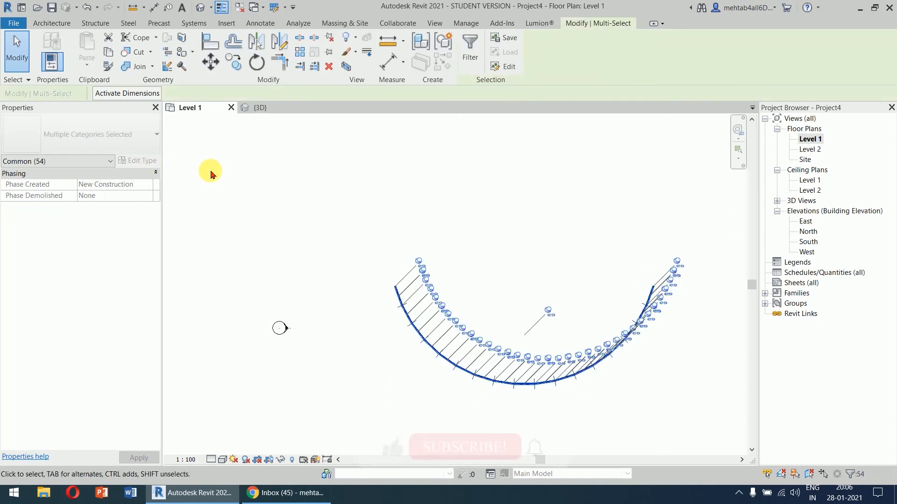
pyautogui.press('Delete')
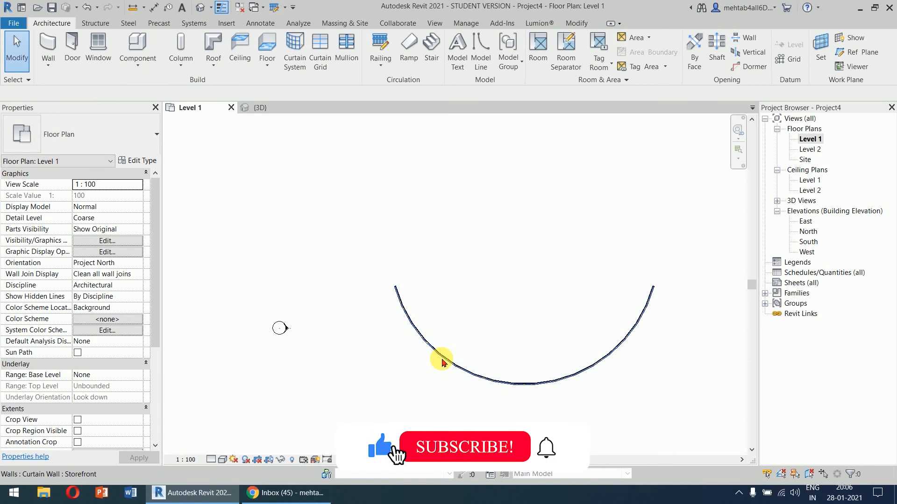
# - In the curved curtain wall's Storefront type, set the vertical mullions' Border 1 and Border 2 types to None
pyautogui.click(438, 352)
pyautogui.click(154, 161)
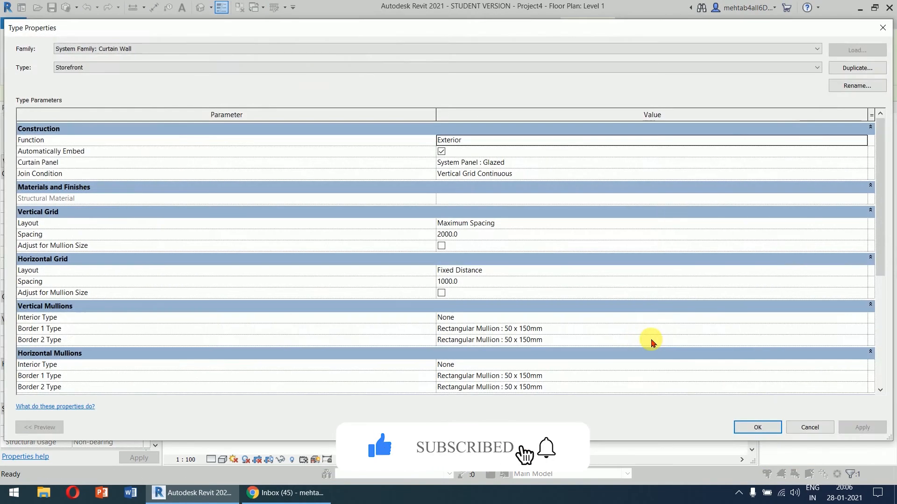
pyautogui.click(859, 330)
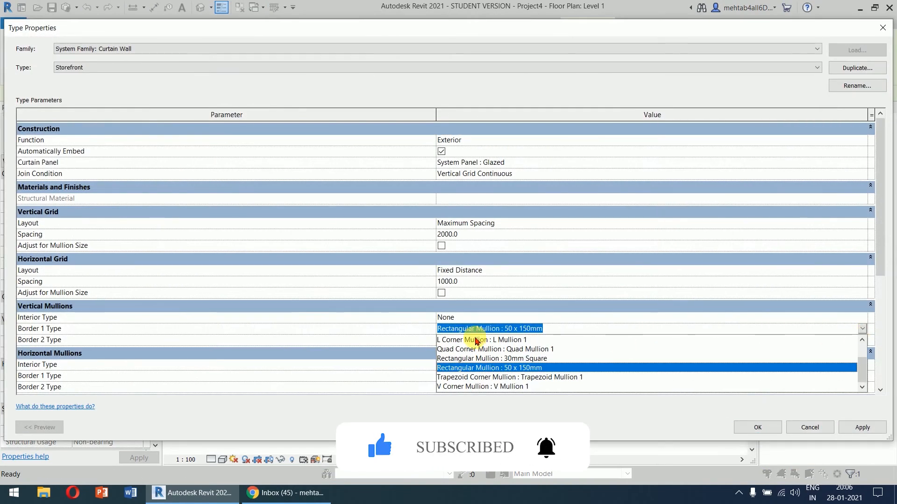
pyautogui.scroll(2, 517, 369)
pyautogui.click(496, 341)
pyautogui.click(511, 340)
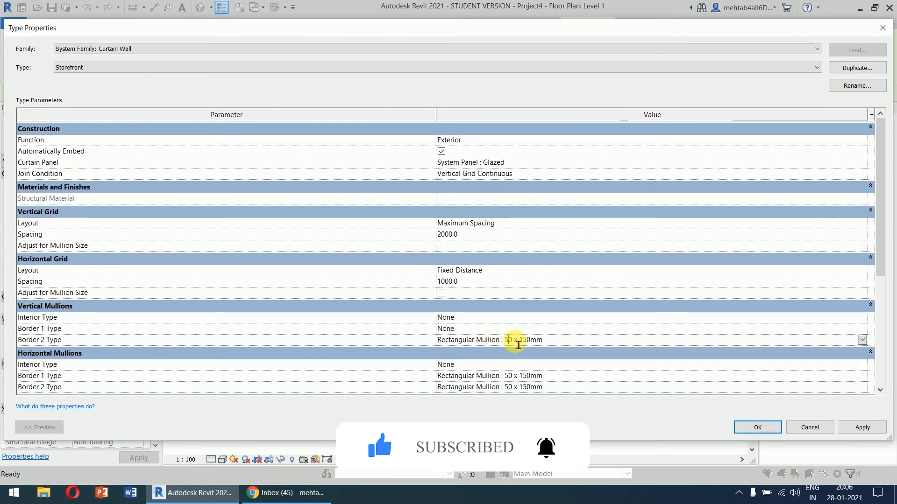
pyautogui.scroll(1, 612, 376)
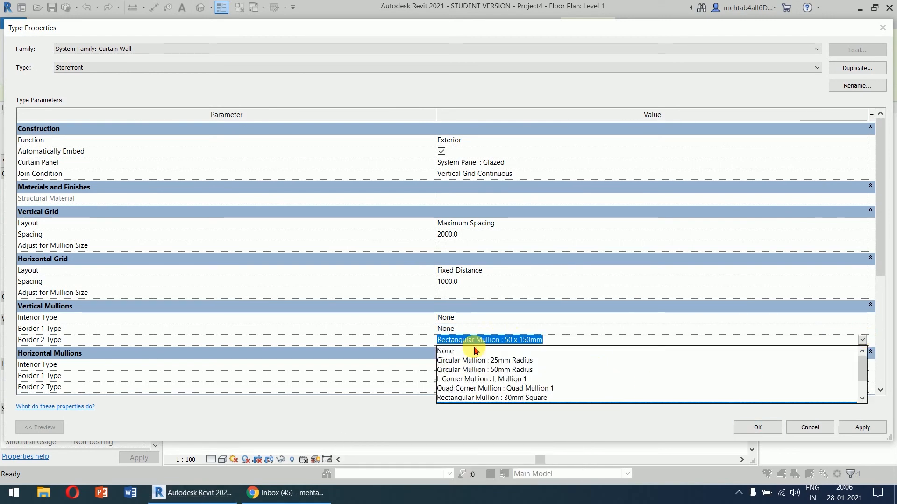
pyautogui.click(454, 351)
# - Set the Storefront type's horizontal mullions' Border 1 and Border 2 types to None and delete the mullions that are no longer type-driven
pyautogui.click(580, 376)
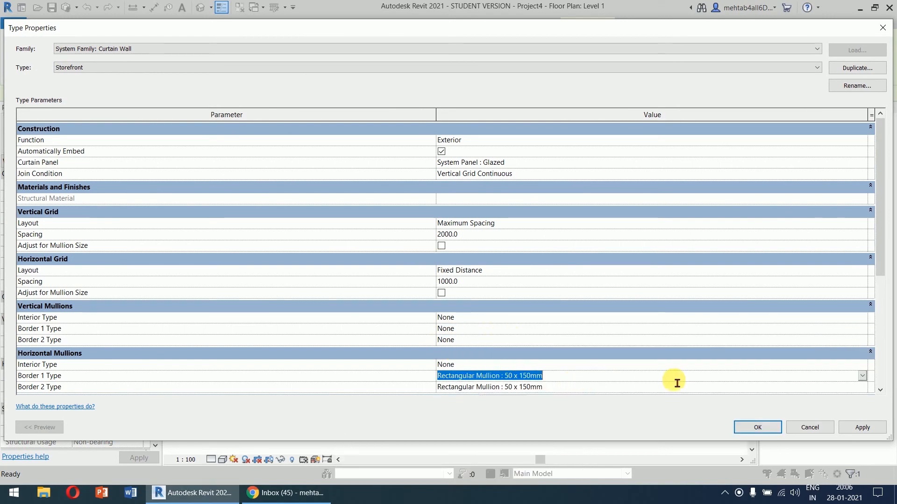
pyautogui.click(861, 376)
pyautogui.scroll(1, 505, 407)
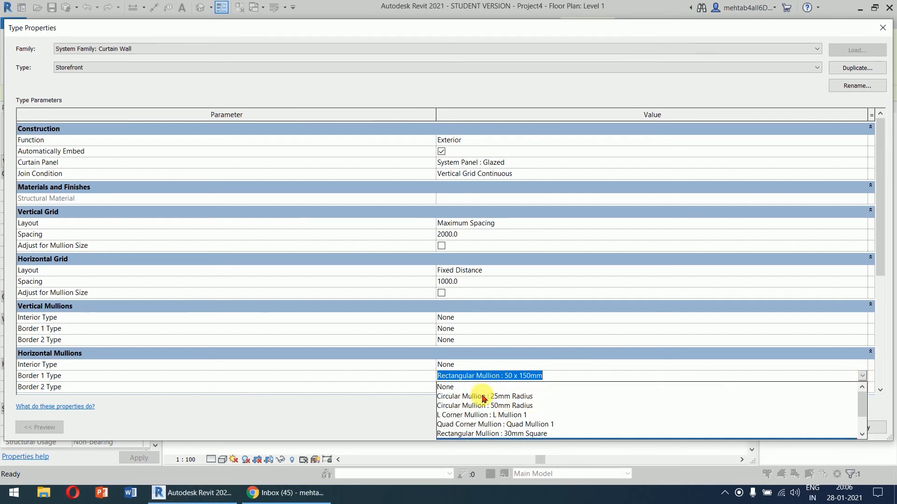
pyautogui.click(467, 386)
pyautogui.click(863, 391)
pyautogui.scroll(1, 671, 423)
pyautogui.click(455, 399)
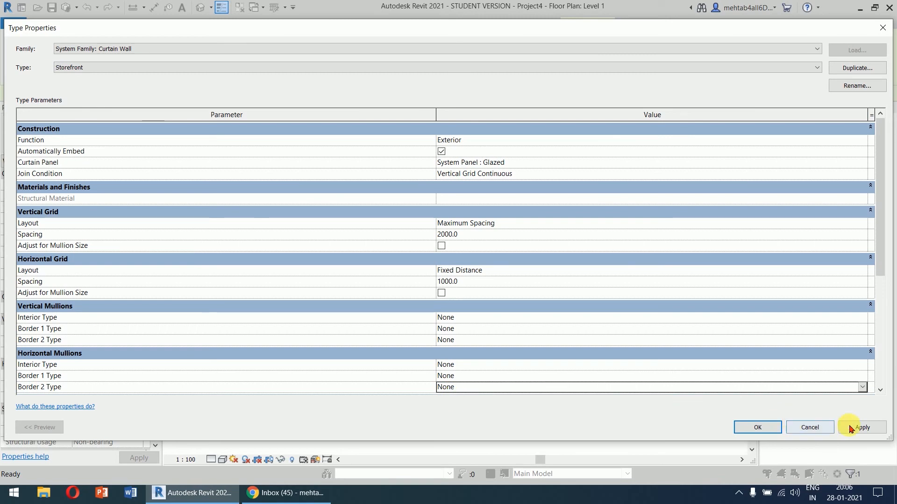
pyautogui.click(763, 426)
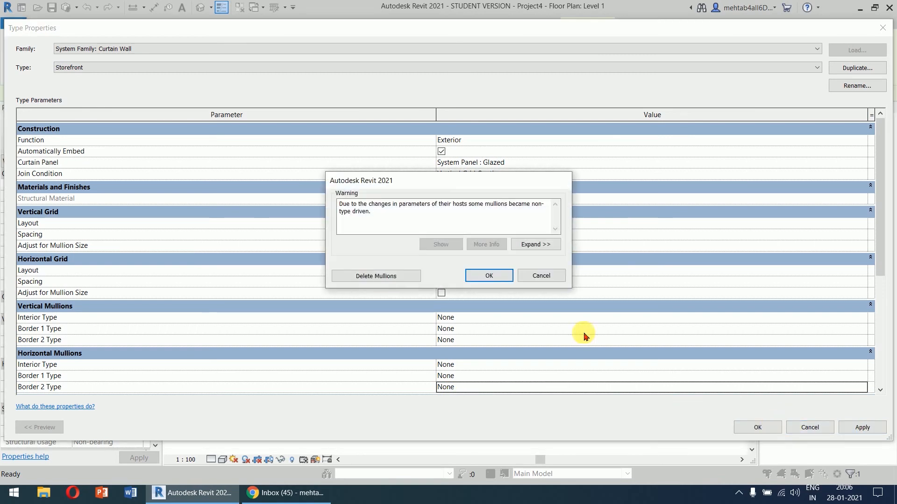
pyautogui.click(378, 275)
pyautogui.click(759, 426)
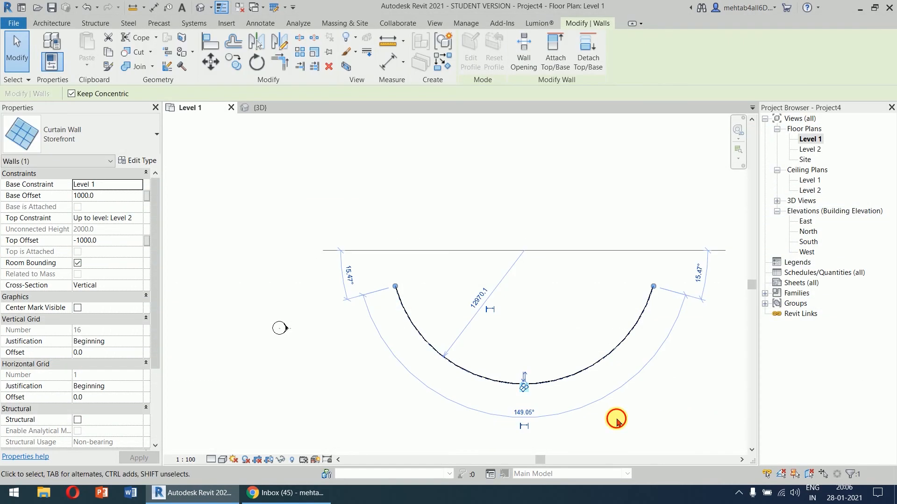
# - Examine the joints between adjacent glass panels of the curved curtain wall in the Level 1 floor plan
pyautogui.click(603, 414)
pyautogui.scroll(5, 544, 392)
pyautogui.scroll(5, 517, 357)
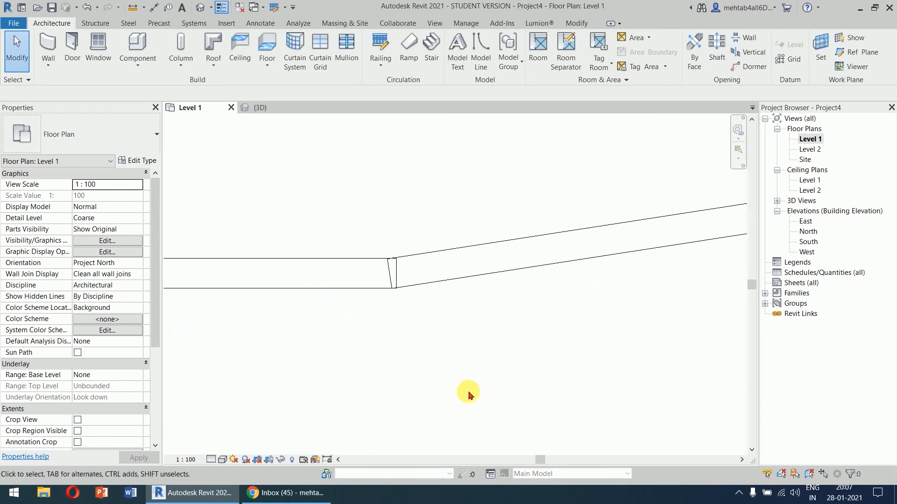
pyautogui.scroll(-4, 565, 337)
pyautogui.moveTo(582, 328); pyautogui.dragTo(379, 396, button='middle')
pyautogui.scroll(4, 486, 318)
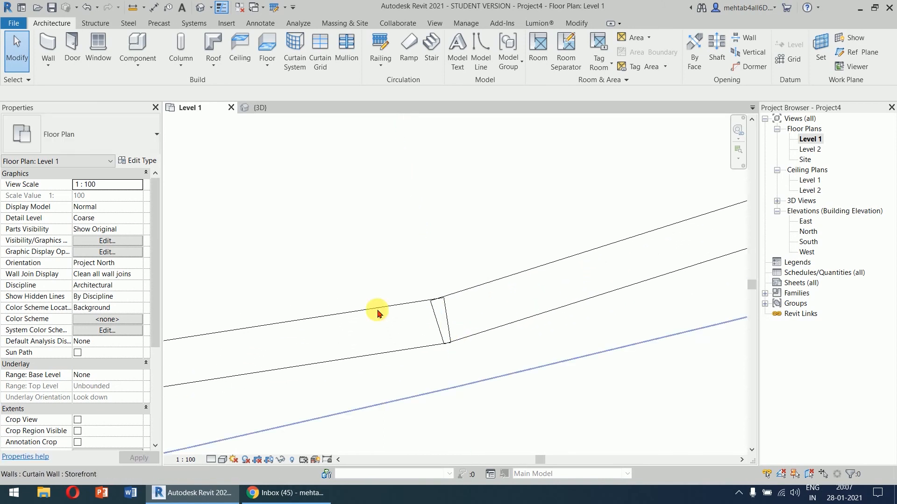
# - Open the 3D view and examine the upper end of a vertical joint between two glass panels of the curved curtain wall
pyautogui.click(261, 107)
pyautogui.scroll(3, 534, 368)
pyautogui.keyDown('shift'); pyautogui.moveTo(534, 369); pyautogui.dragTo(566, 375, button='middle'); pyautogui.keyUp('shift')
pyautogui.scroll(3, 595, 398)
pyautogui.scroll(5, 563, 372)
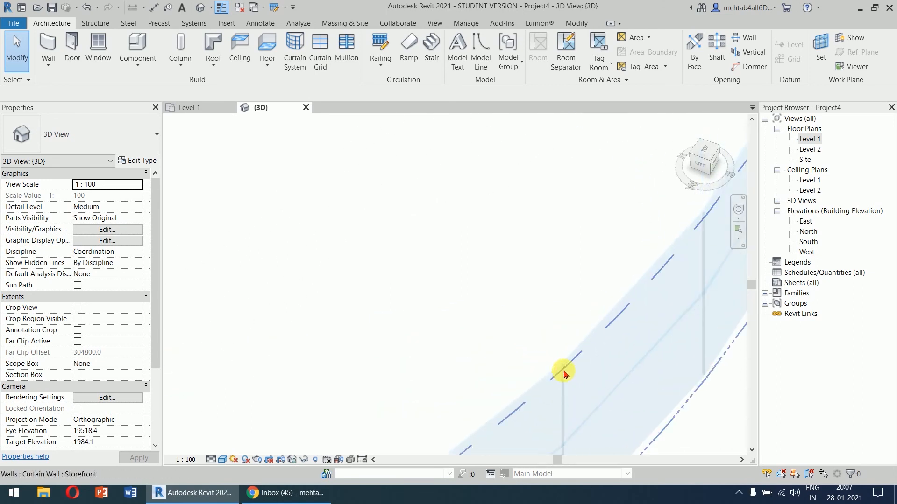
pyautogui.scroll(6, 565, 369)
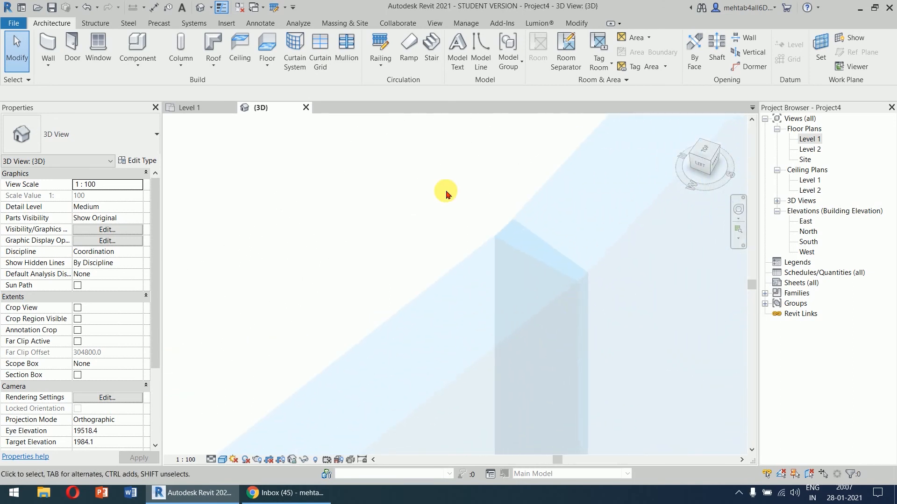
pyautogui.moveTo(411, 172); pyautogui.dragTo(287, 179, button='middle')
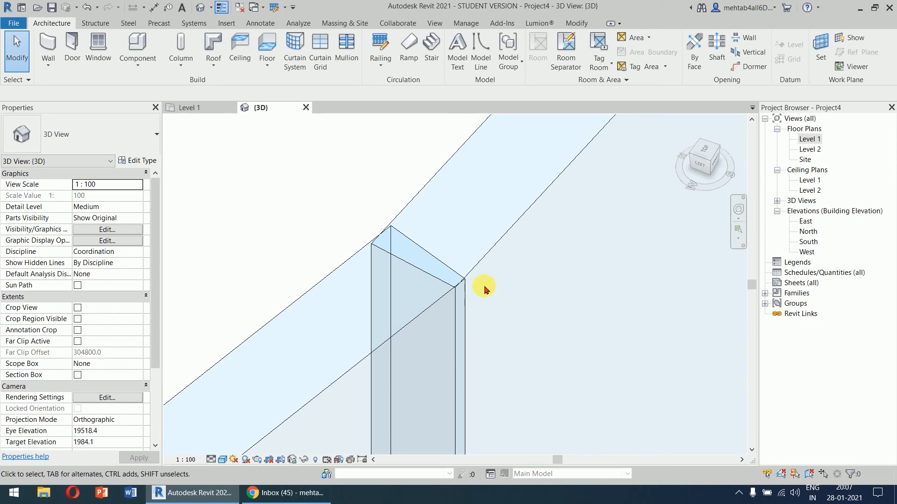
pyautogui.scroll(-8, 484, 290)
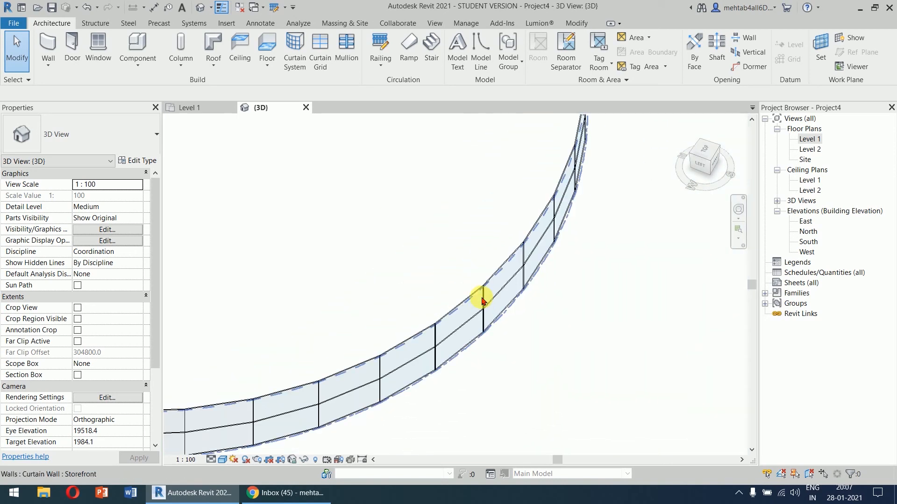
# - Review the Curtain Panel options in the curved curtain wall's Storefront type, then cancel without changing the type and deselect the wall
pyautogui.click(483, 301)
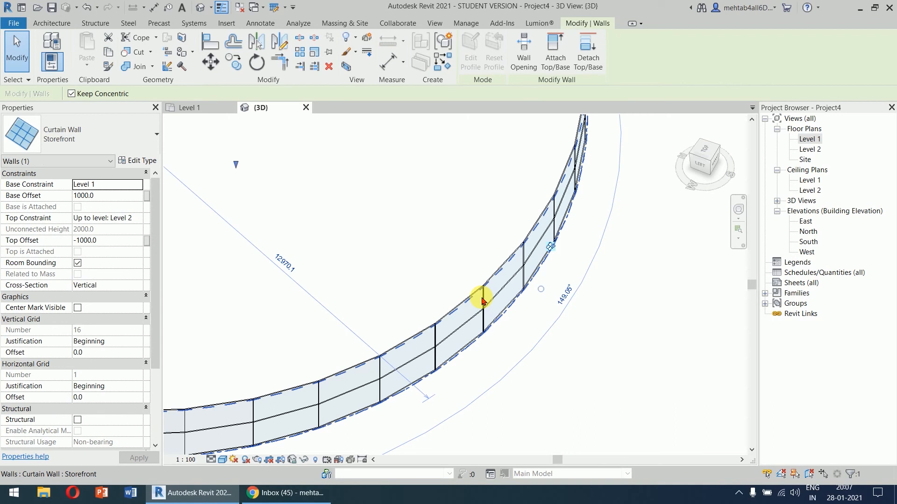
pyautogui.click(142, 161)
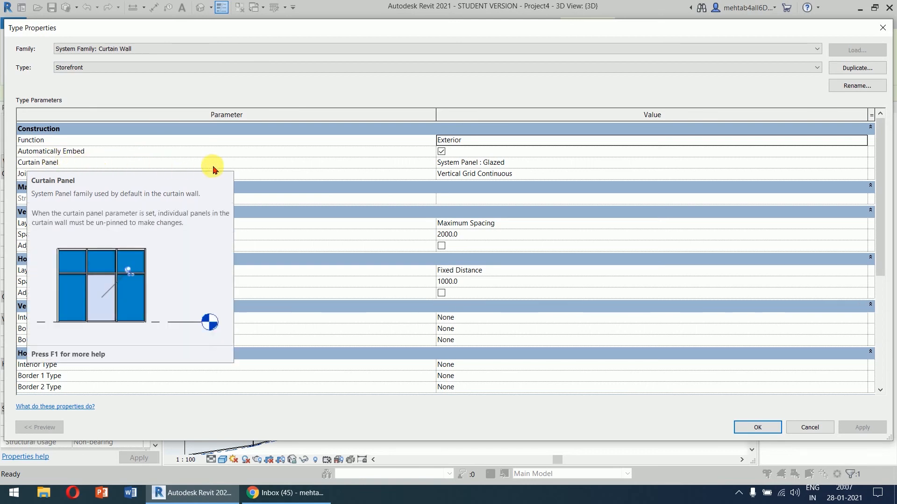
pyautogui.click(577, 163)
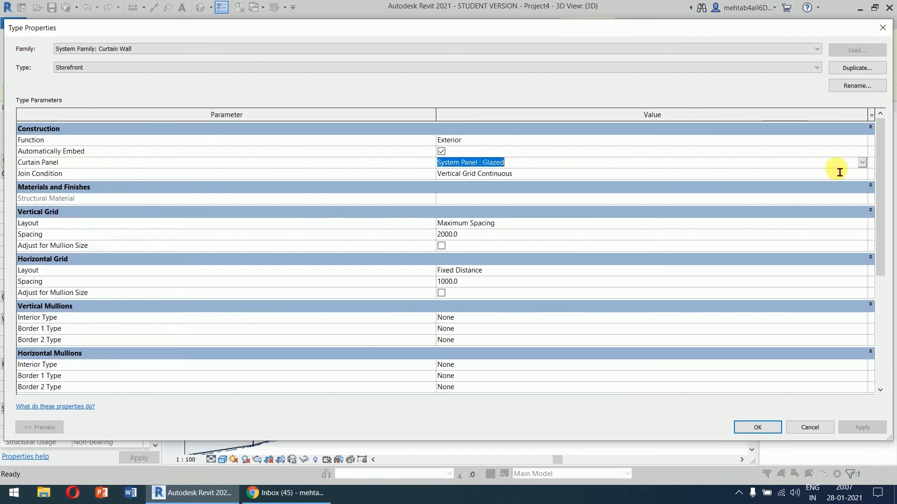
pyautogui.click(863, 163)
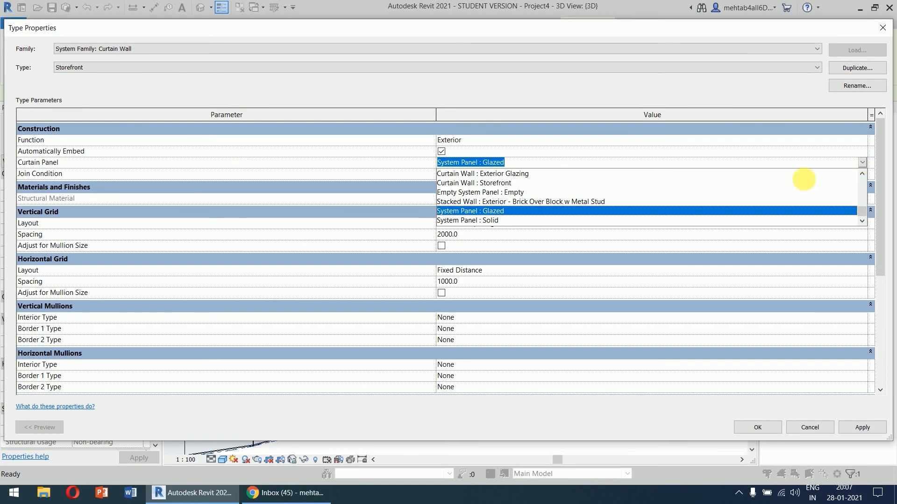
pyautogui.scroll(5, 509, 202)
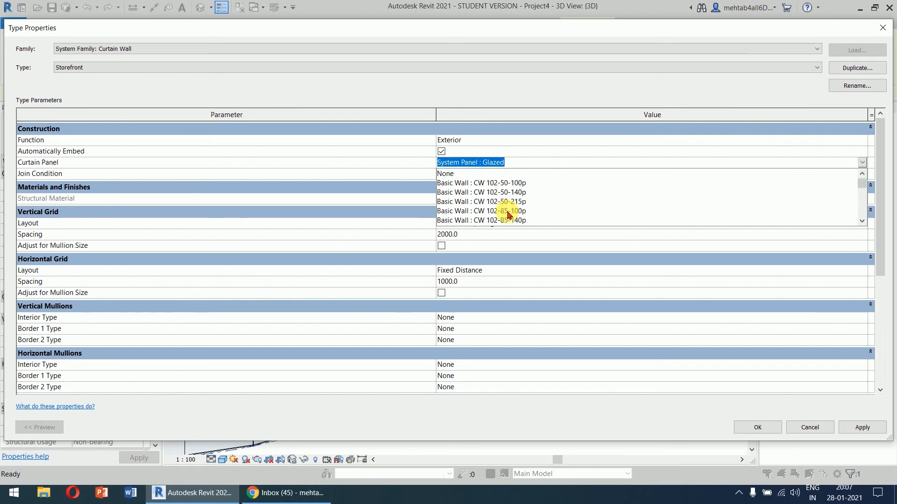
pyautogui.scroll(-8, 490, 184)
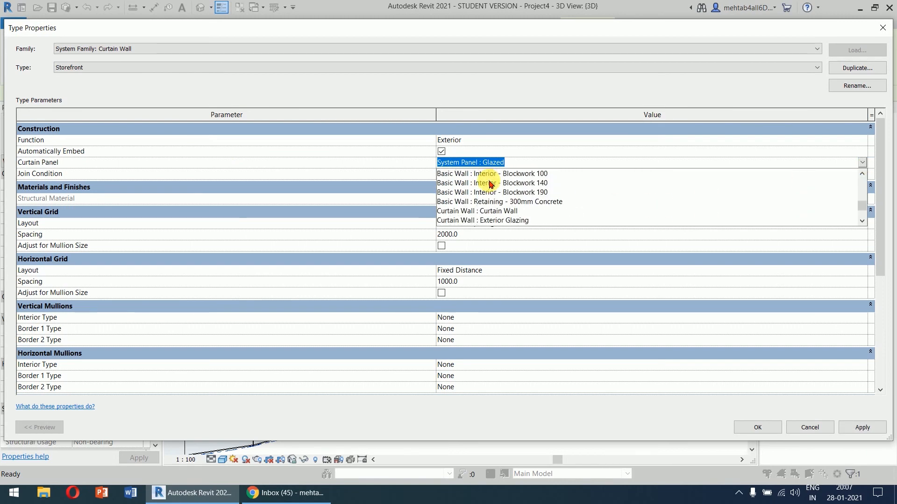
pyautogui.scroll(6, 491, 190)
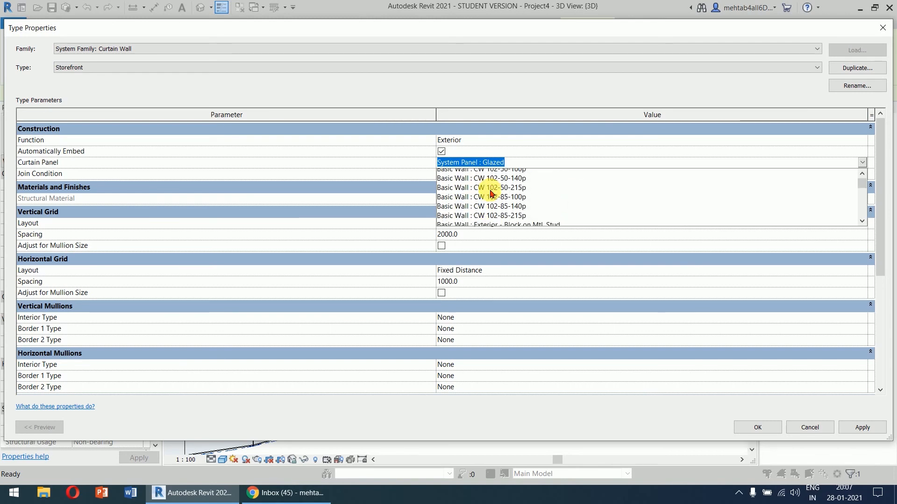
pyautogui.scroll(-2, 494, 195)
pyautogui.scroll(-4, 494, 195)
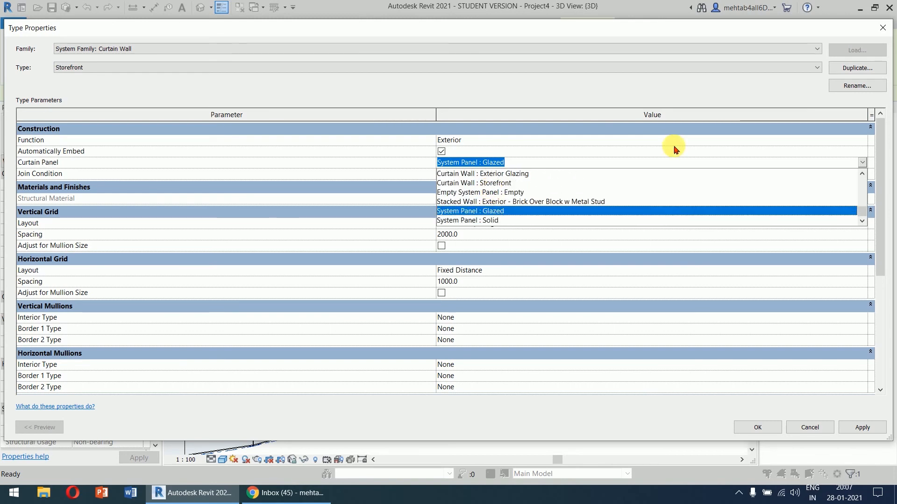
pyautogui.click(825, 429)
pyautogui.click(818, 427)
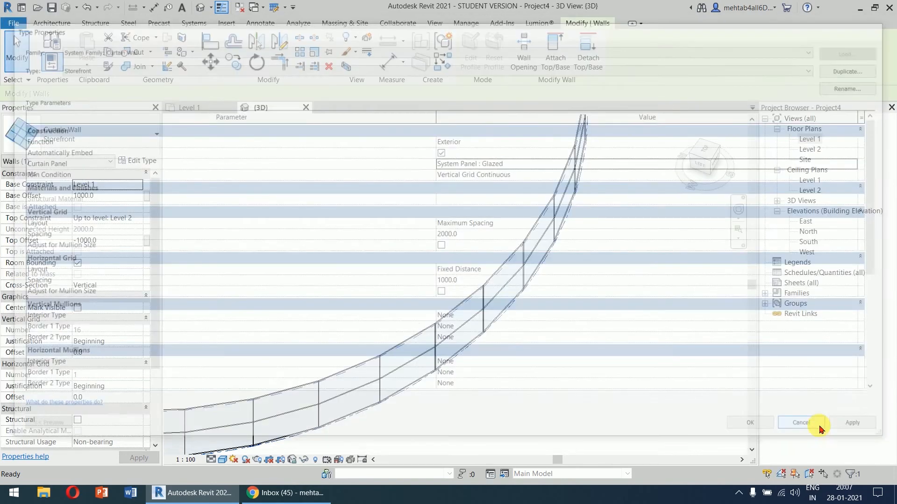
pyautogui.rightClick(589, 338)
pyautogui.click(486, 156)
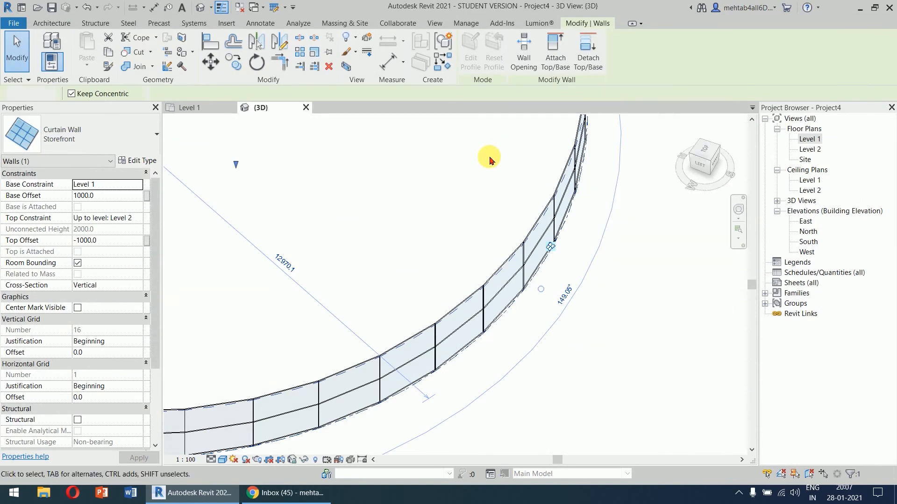
pyautogui.click(486, 156)
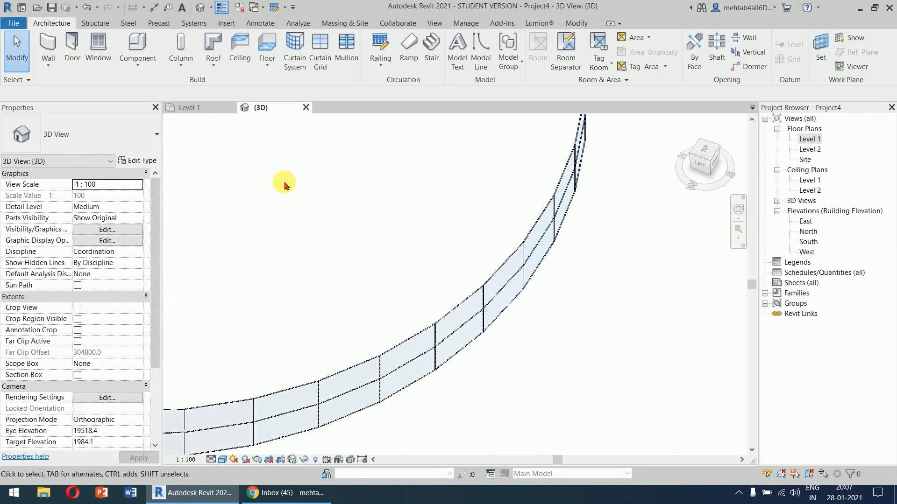
# - Start a new wall with the basic wall type Generic - 200mm and duplicate that type as "glass wall"
pyautogui.click(49, 49)
pyautogui.click(104, 130)
pyautogui.scroll(5, 110, 224)
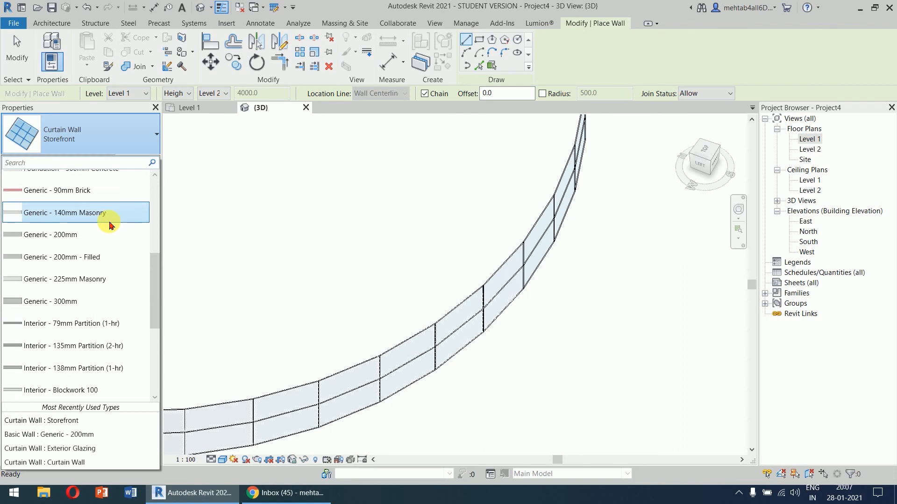
pyautogui.click(92, 347)
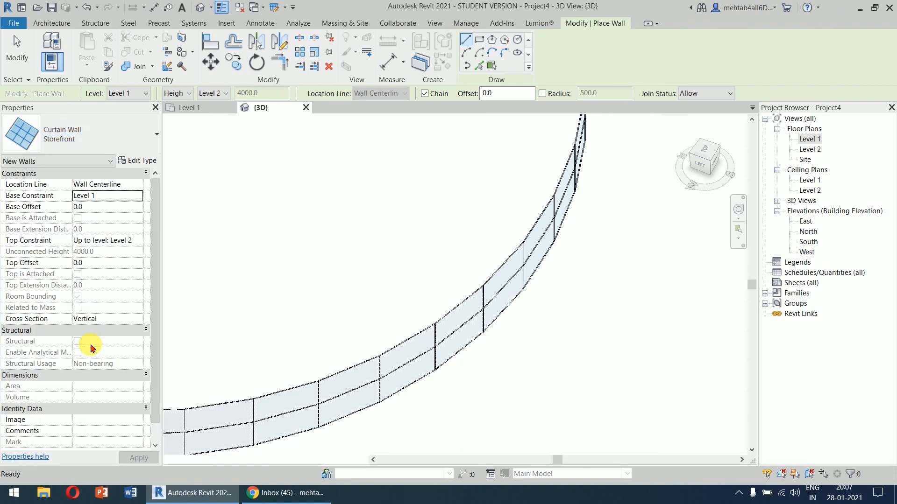
pyautogui.click(144, 160)
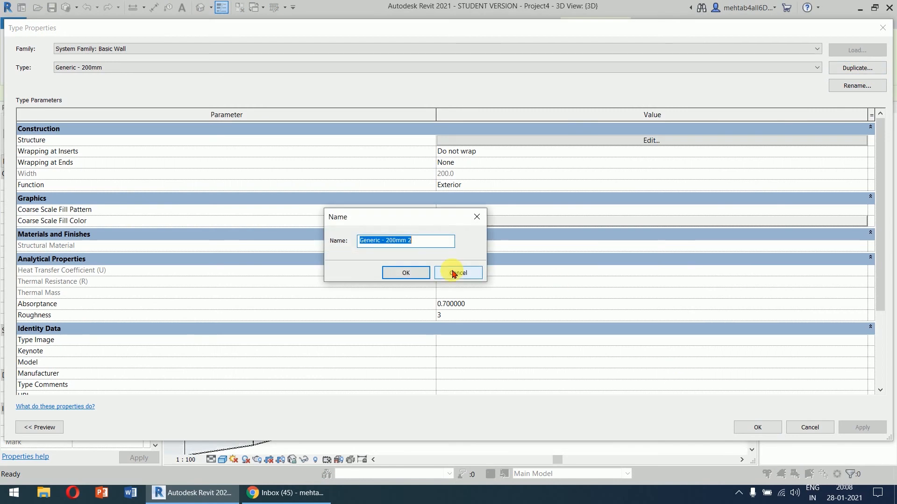
pyautogui.write('glass wall')
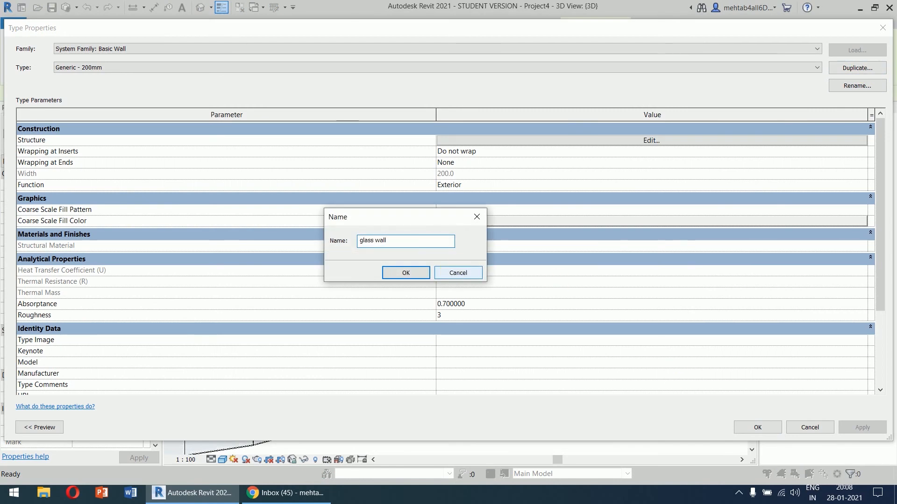
pyautogui.click(414, 271)
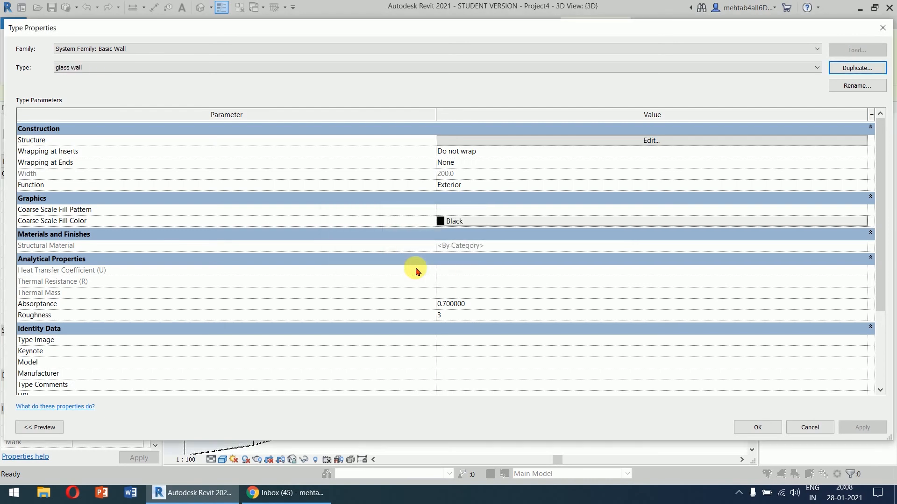
# - In the glass wall type's structure, set the Structure layer to 8 mm thickness with the Glass material and accept the type
pyautogui.click(608, 141)
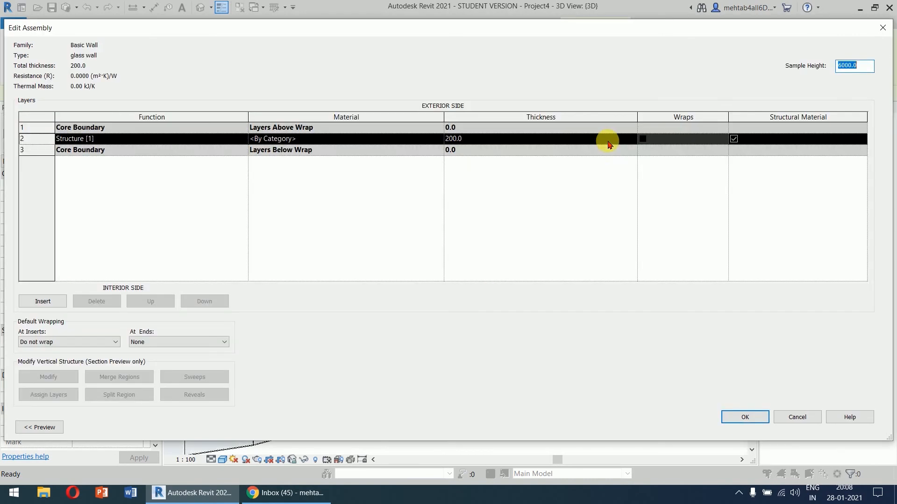
pyautogui.click(564, 143)
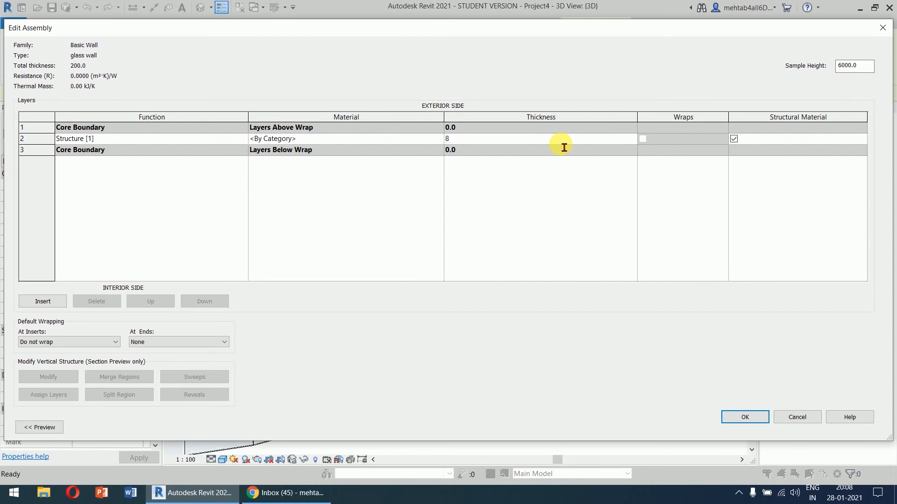
pyautogui.press('Tab')
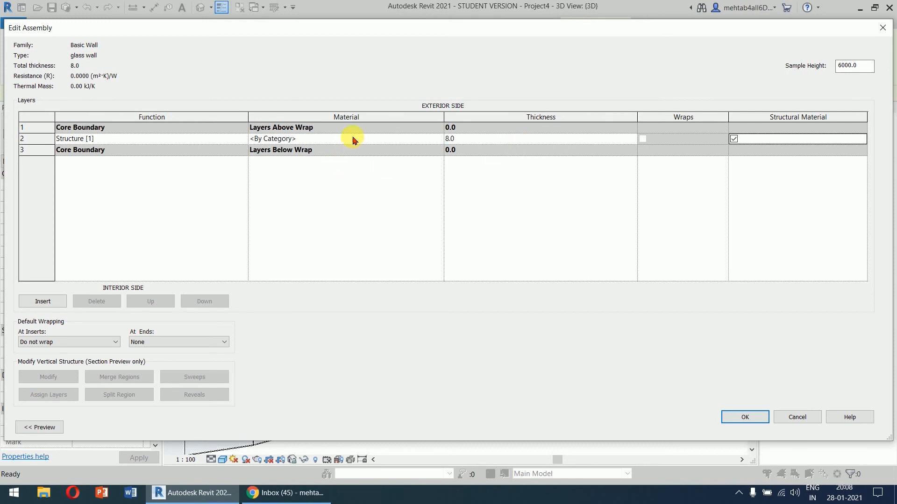
pyautogui.click(411, 142)
pyautogui.click(439, 139)
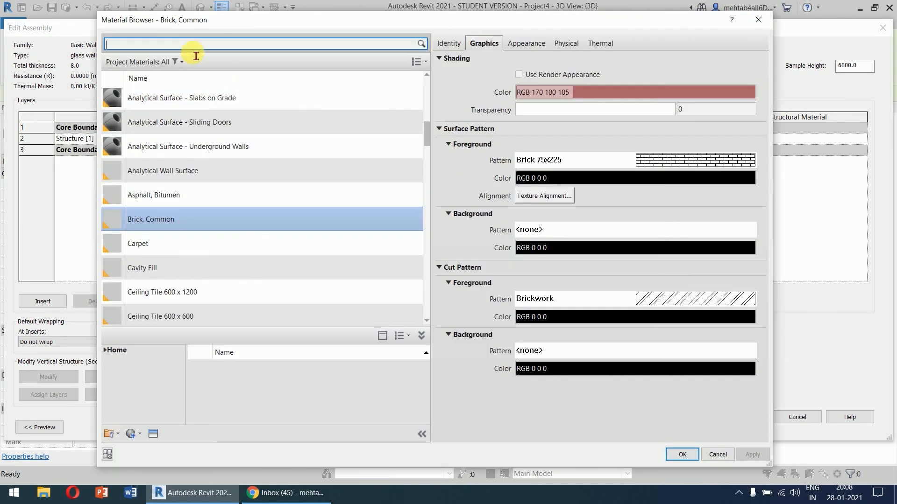
pyautogui.write('gla')
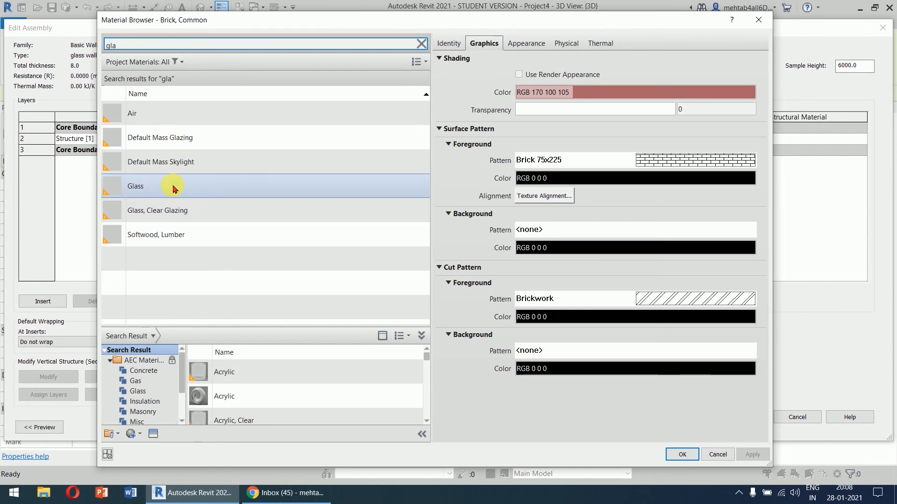
pyautogui.doubleClick(173, 186)
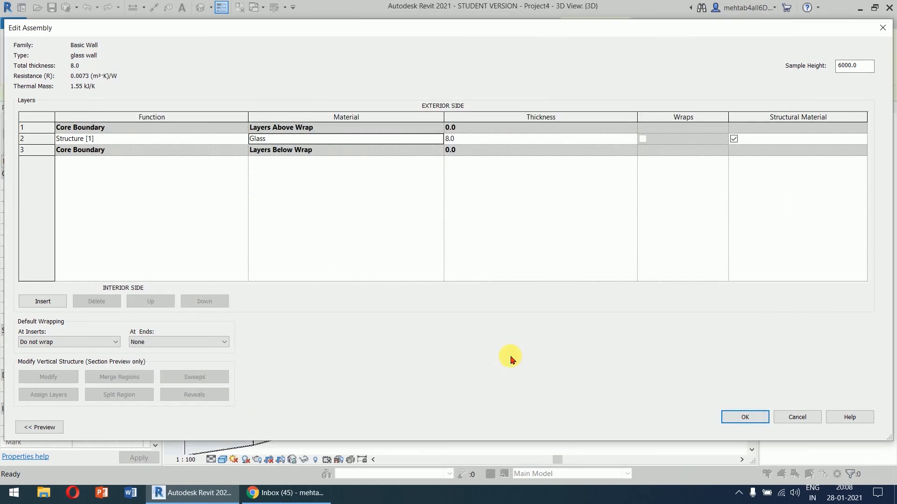
pyautogui.click(746, 417)
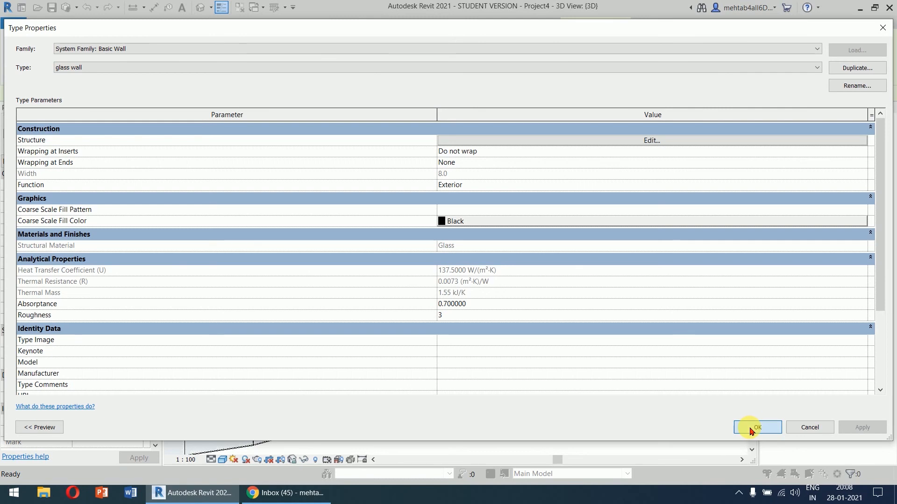
pyautogui.click(749, 428)
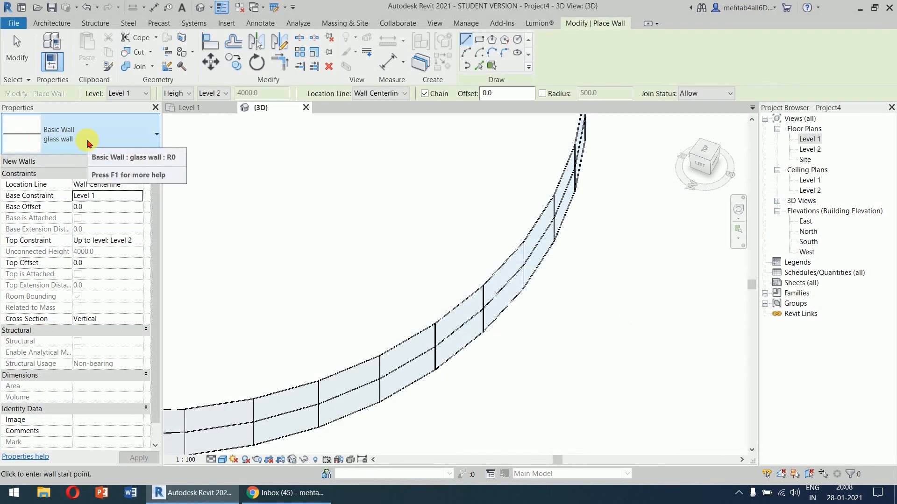
# - Restart wall placement with the glass wall type and open its structure for editing with the section preview shown
pyautogui.rightClick(294, 188)
pyautogui.click(299, 193)
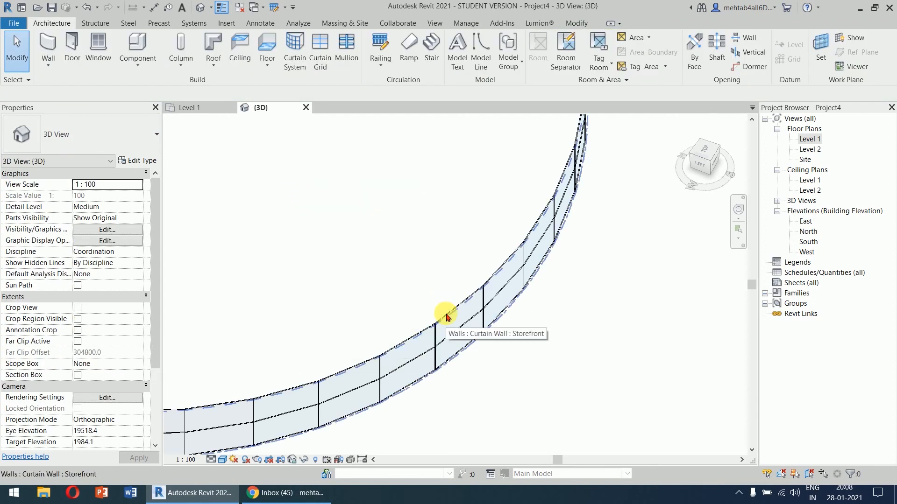
pyautogui.click(41, 47)
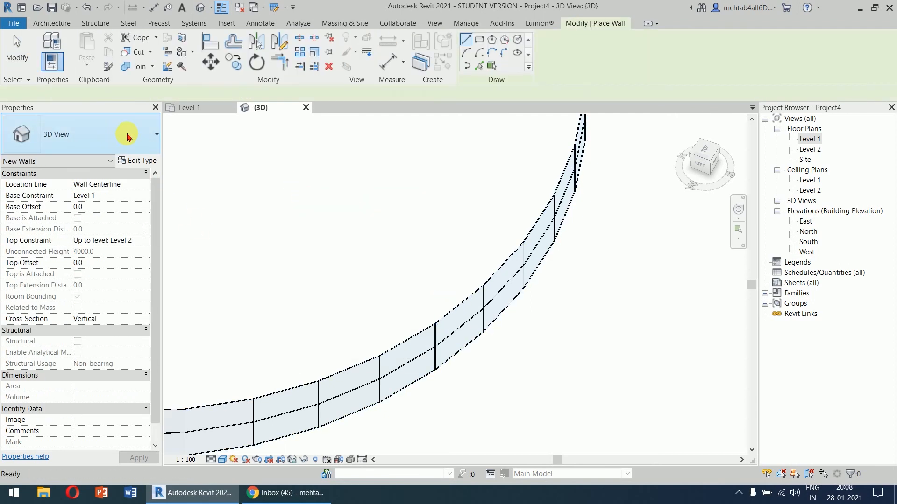
pyautogui.click(125, 134)
pyautogui.click(143, 161)
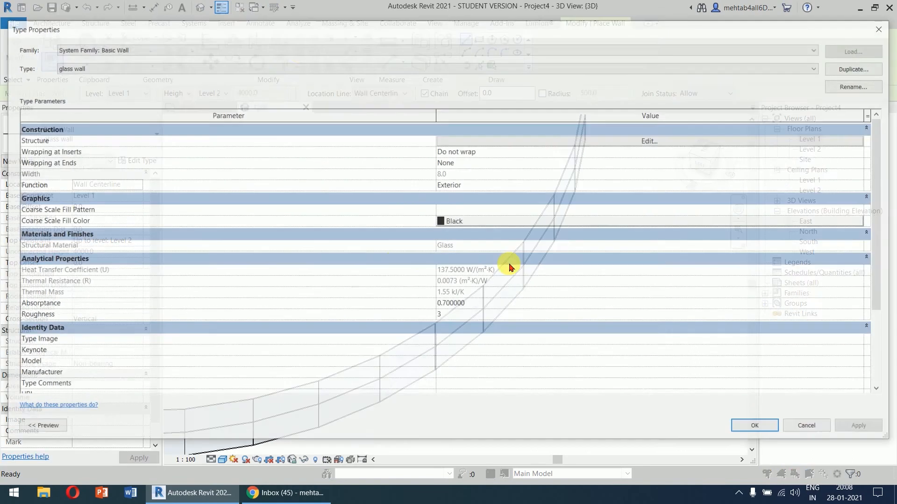
pyautogui.moveTo(9, 81); pyautogui.dragTo(358, 115)
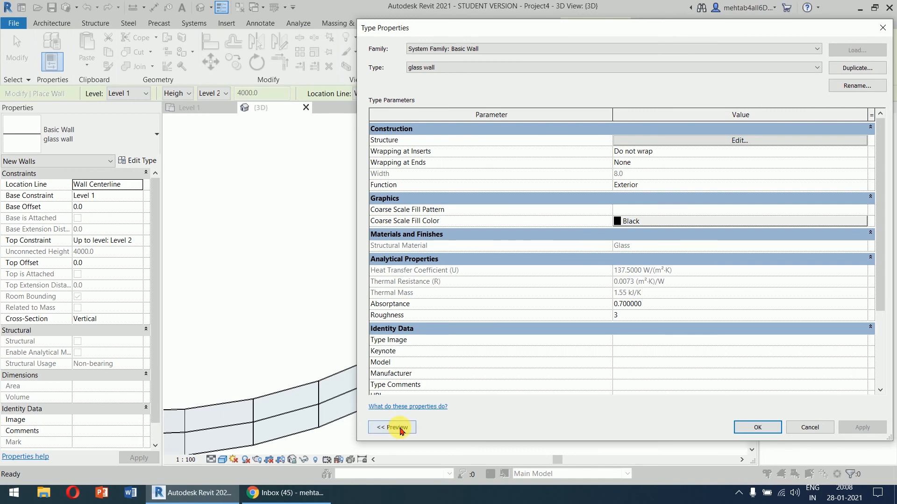
pyautogui.click(397, 427)
pyautogui.moveTo(554, 29); pyautogui.dragTo(386, 21)
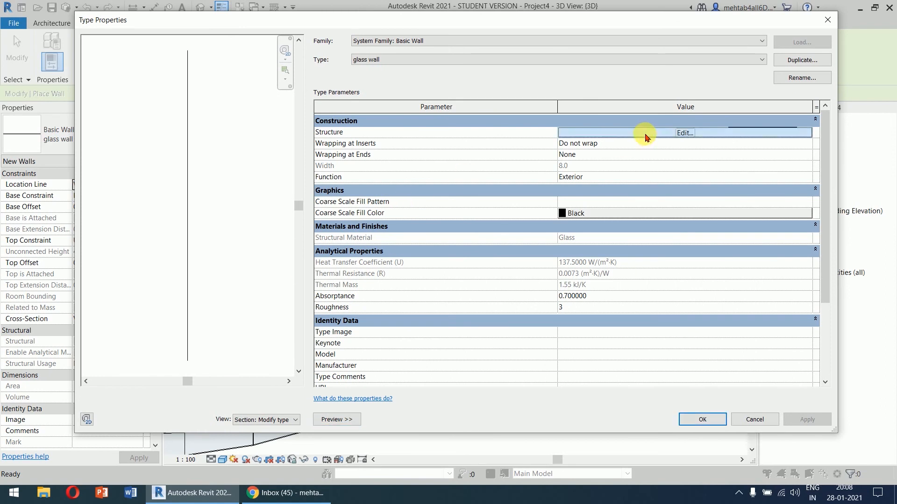
pyautogui.click(644, 134)
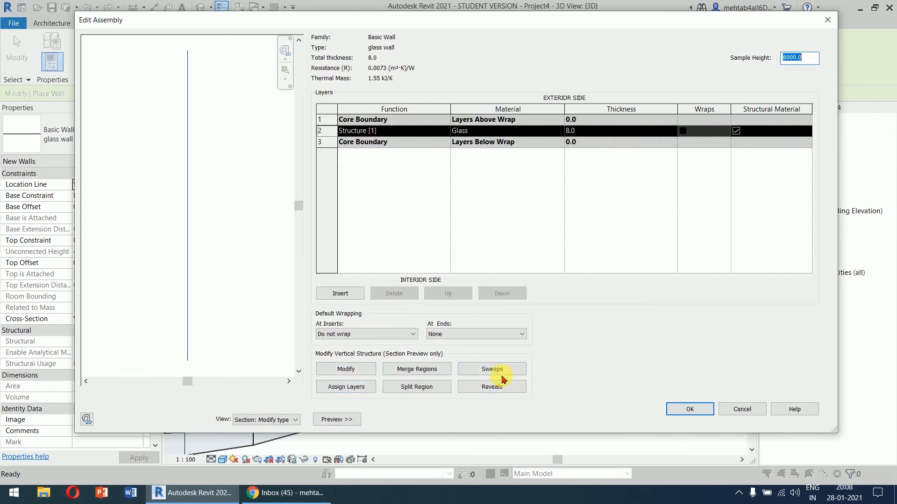
# - Add a wall sweep with the Default profile to the glass wall's structure
pyautogui.click(496, 379)
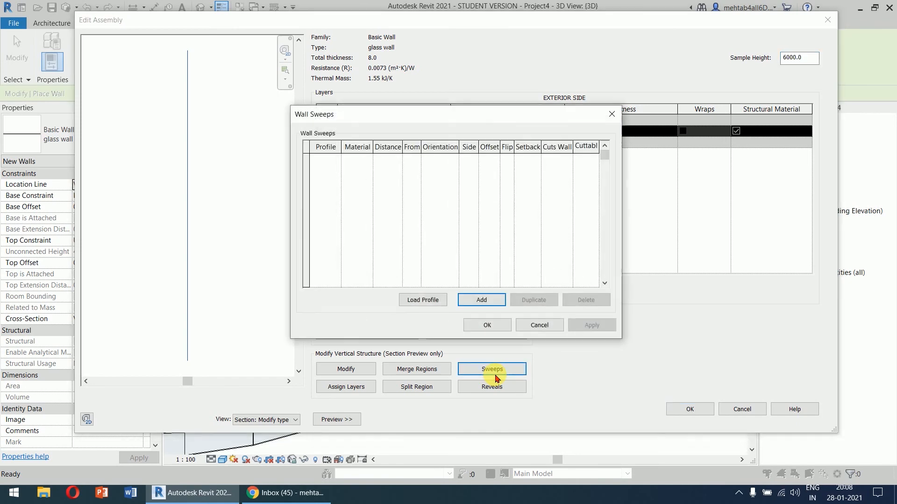
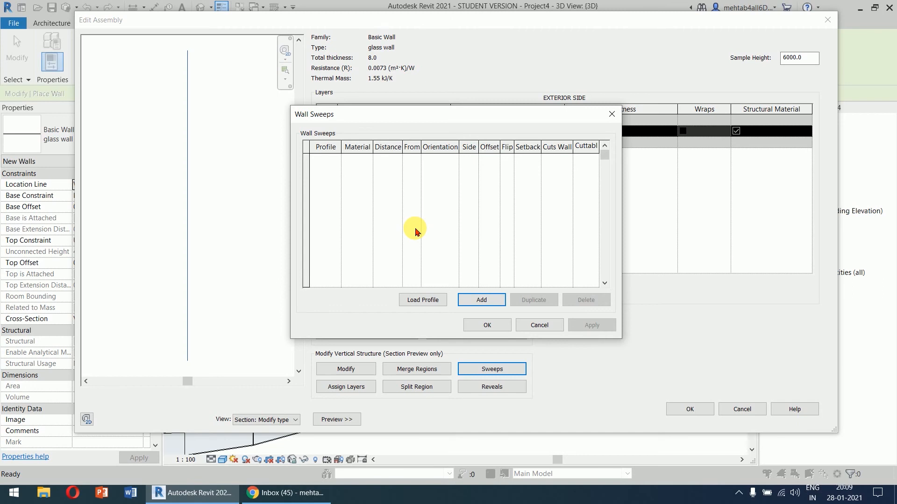
pyautogui.click(475, 302)
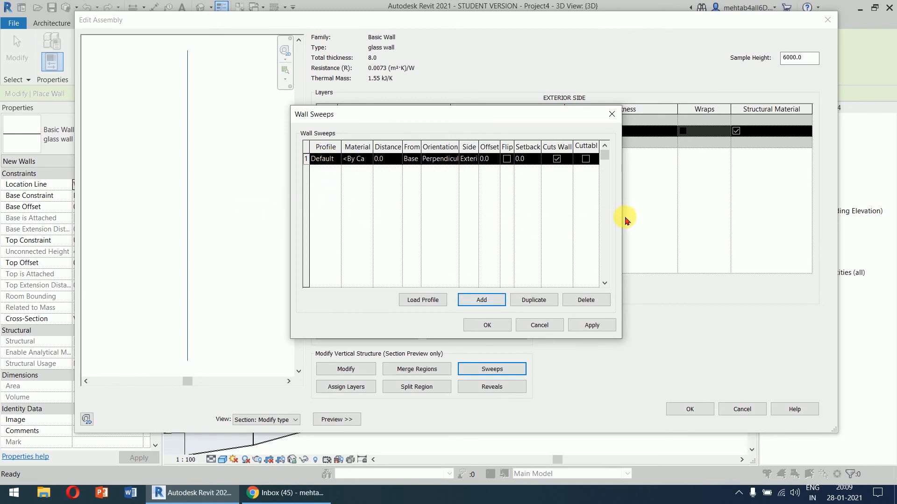
# - Examine the library's Curtain Panel By Pattern, Curtain Wall Panels and Curtain Wall profile folders, then cancel without loading a family
pyautogui.click(422, 300)
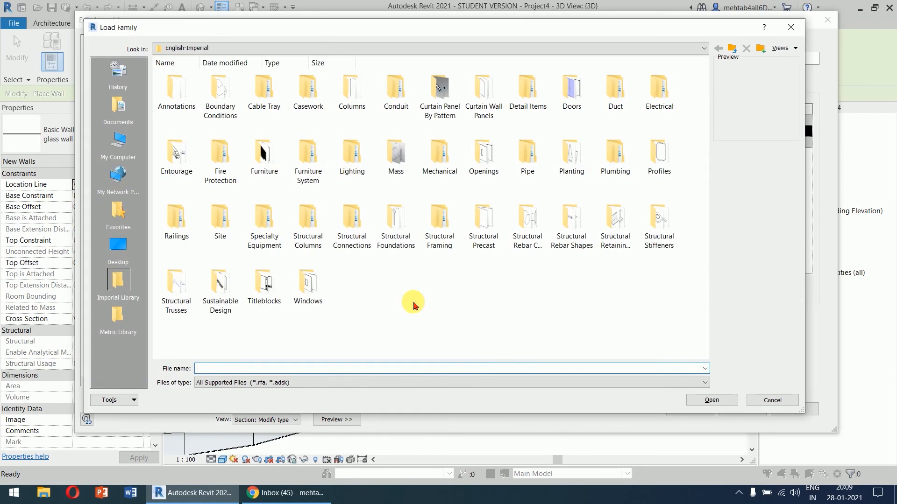
pyautogui.doubleClick(444, 110)
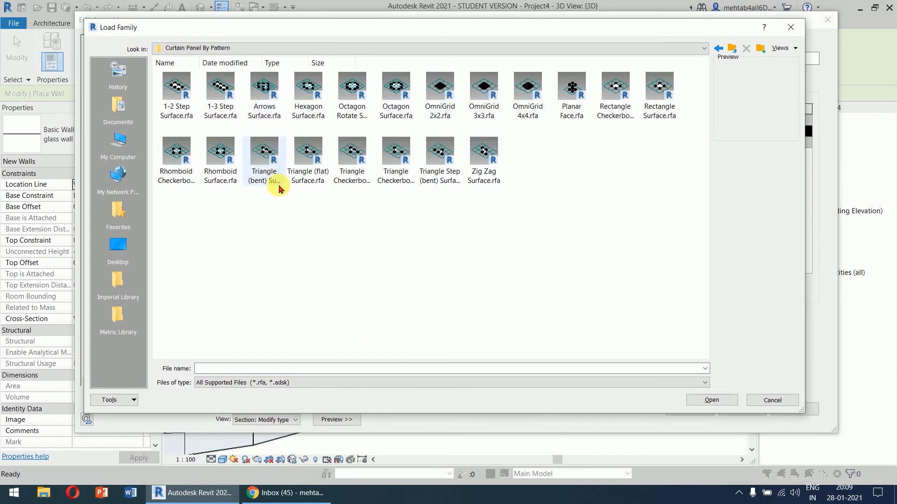
pyautogui.click(732, 48)
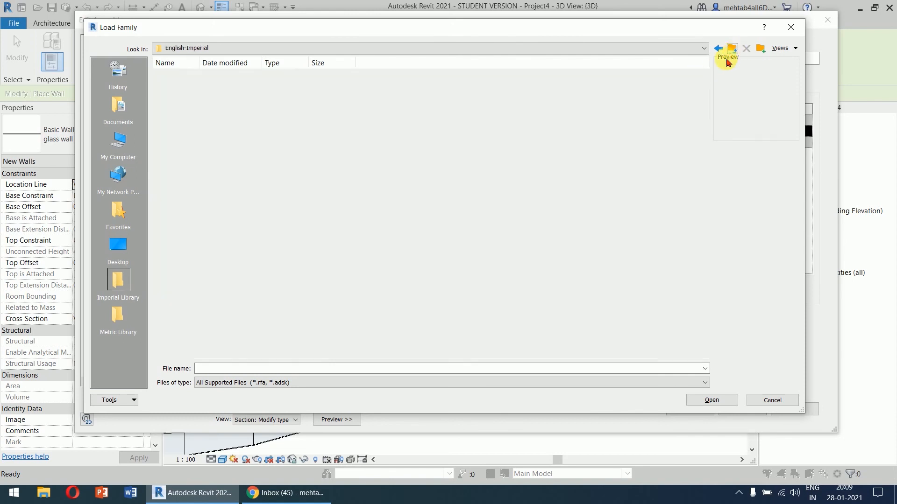
pyautogui.doubleClick(482, 106)
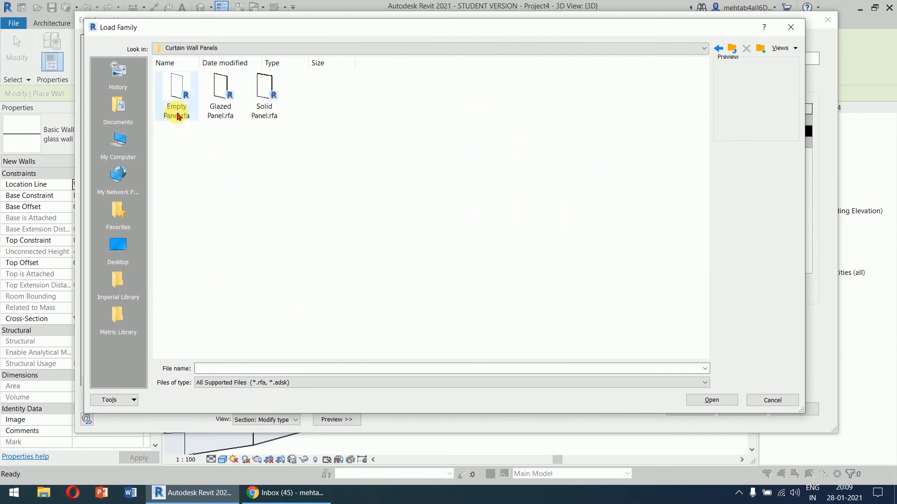
pyautogui.click(734, 51)
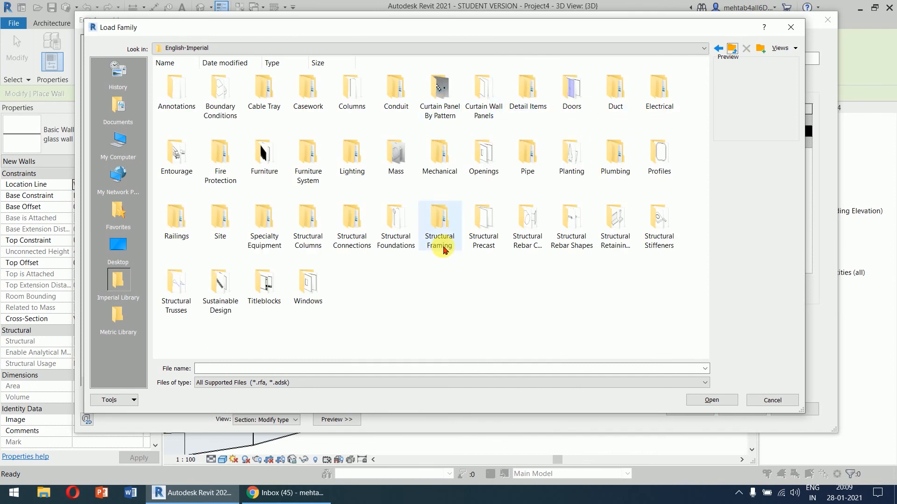
pyautogui.doubleClick(650, 165)
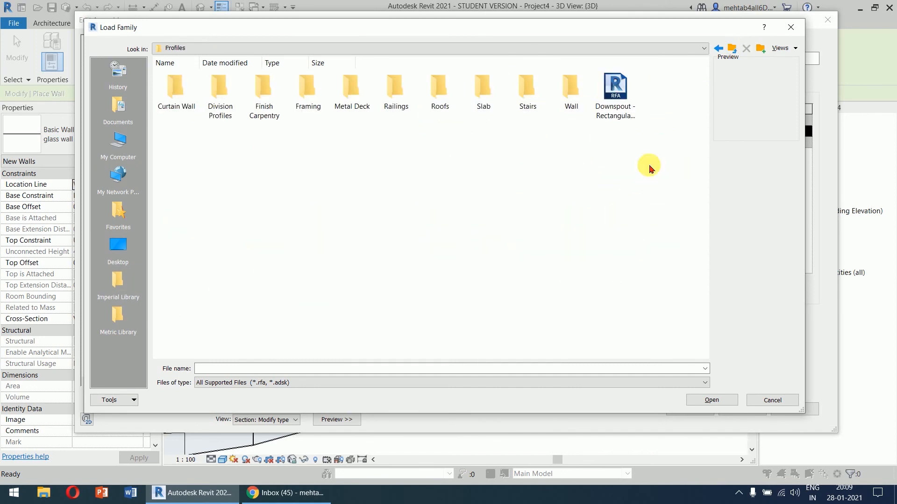
pyautogui.doubleClick(176, 108)
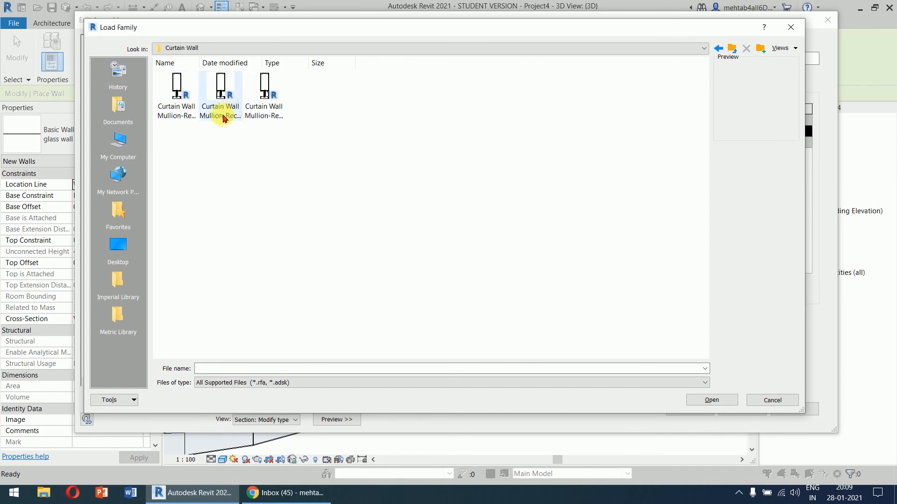
pyautogui.rightClick(227, 149)
pyautogui.moveTo(256, 156)
pyautogui.click(369, 170)
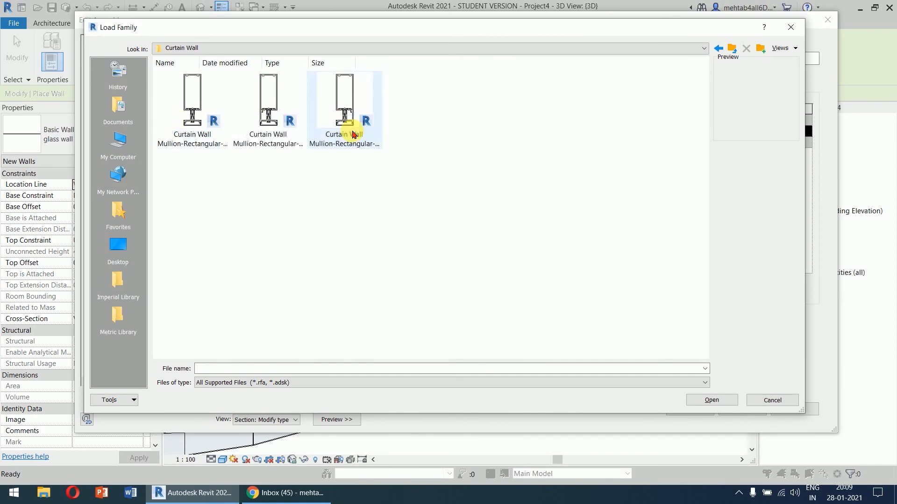
pyautogui.click(772, 400)
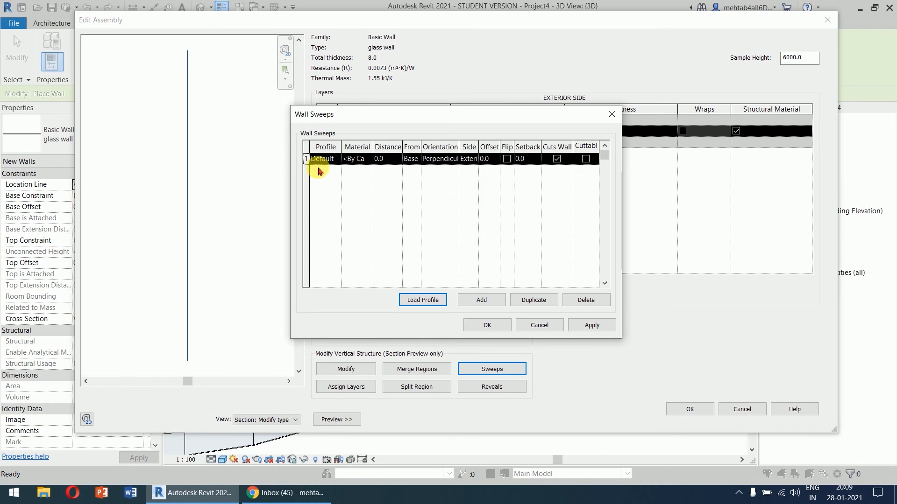
# - Accept the base sweep, then add a second Default sweep and apply it measured from the Top of the wall
pyautogui.click(487, 326)
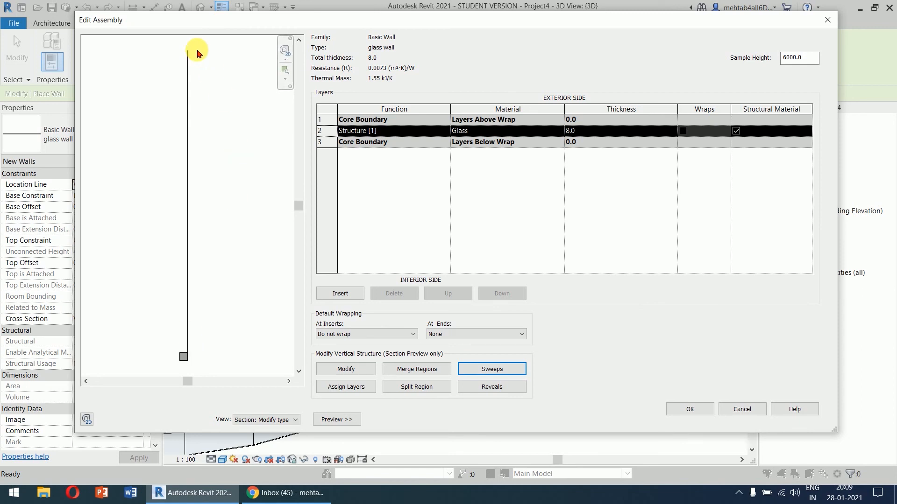
pyautogui.click(501, 372)
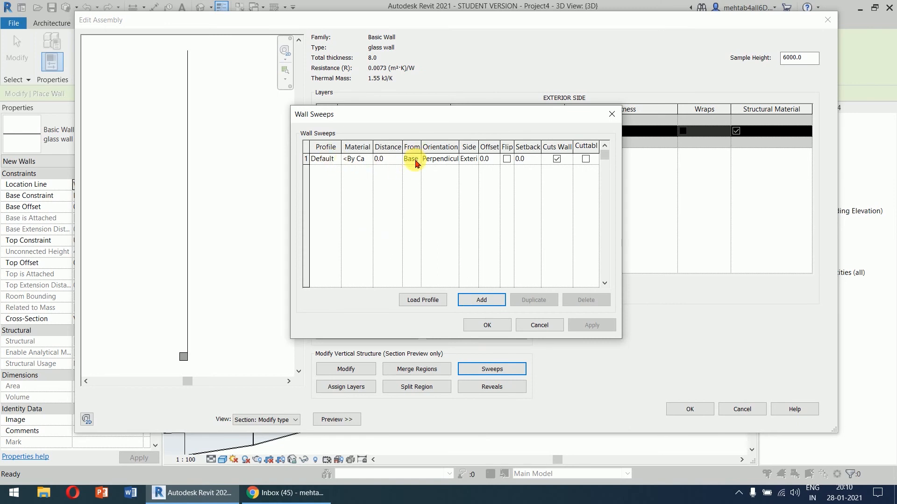
pyautogui.click(416, 160)
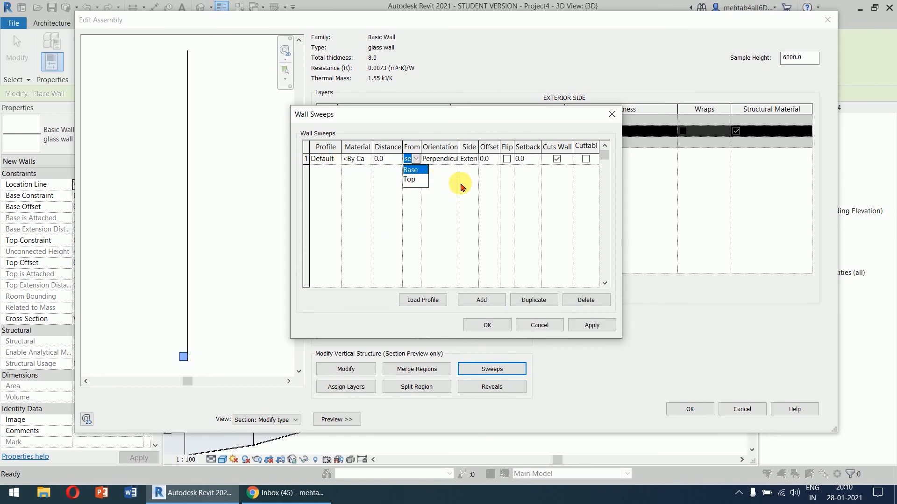
pyautogui.click(456, 187)
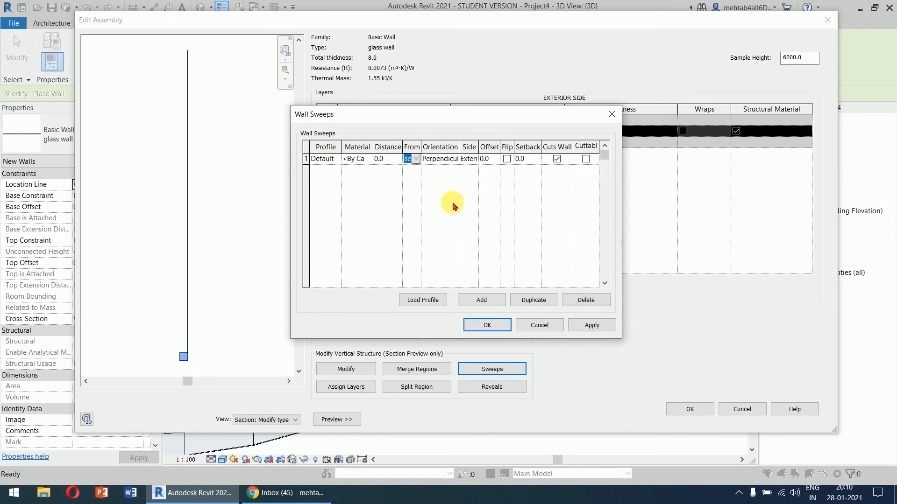
pyautogui.click(476, 305)
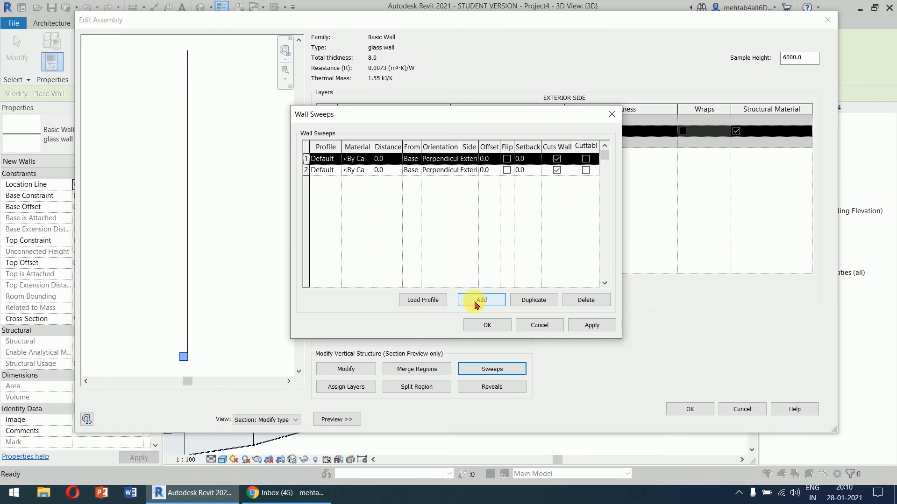
pyautogui.click(417, 160)
pyautogui.click(412, 182)
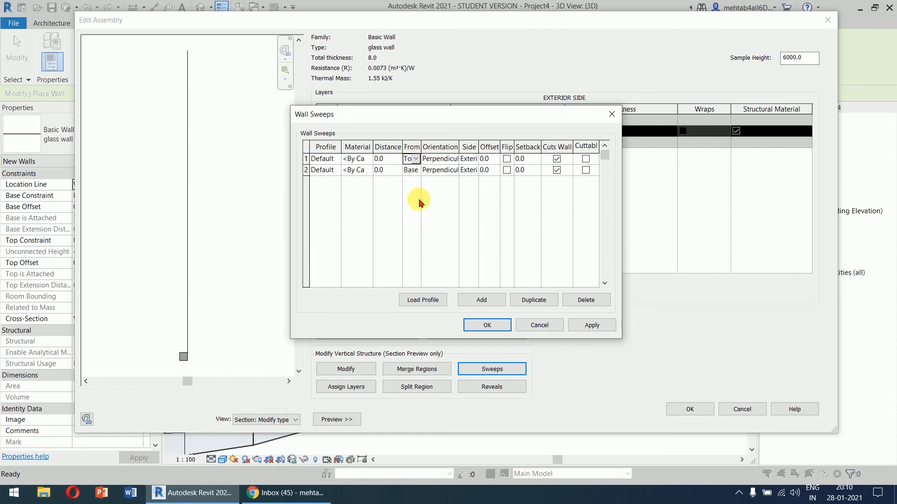
pyautogui.click(573, 323)
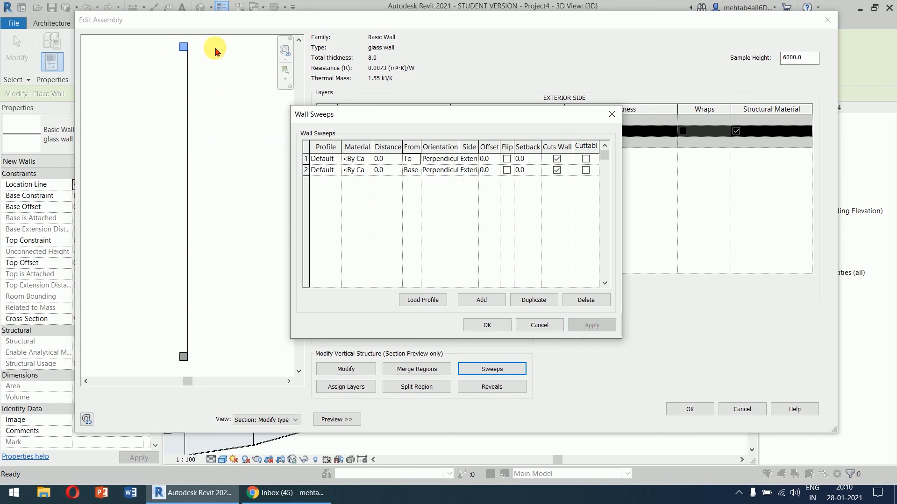
# - Try a distance of 50 mm for the base sweep, then set it back to 0
pyautogui.click(326, 172)
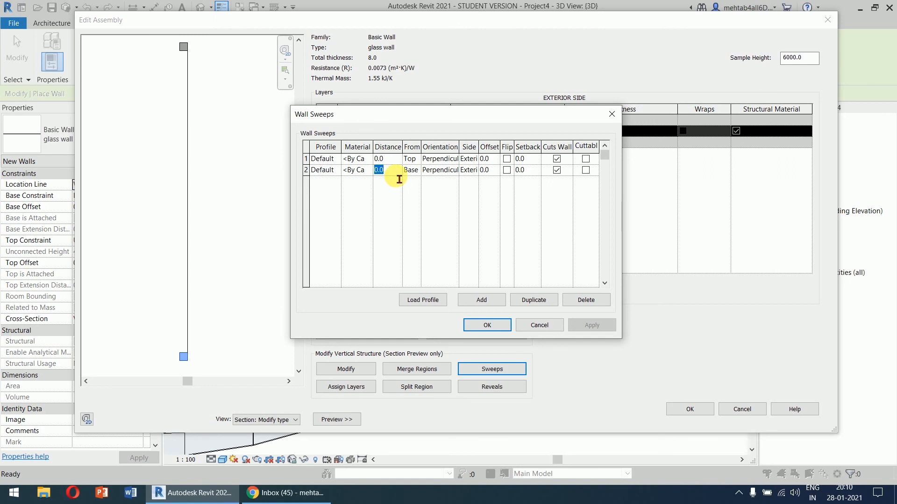
pyautogui.write('5')
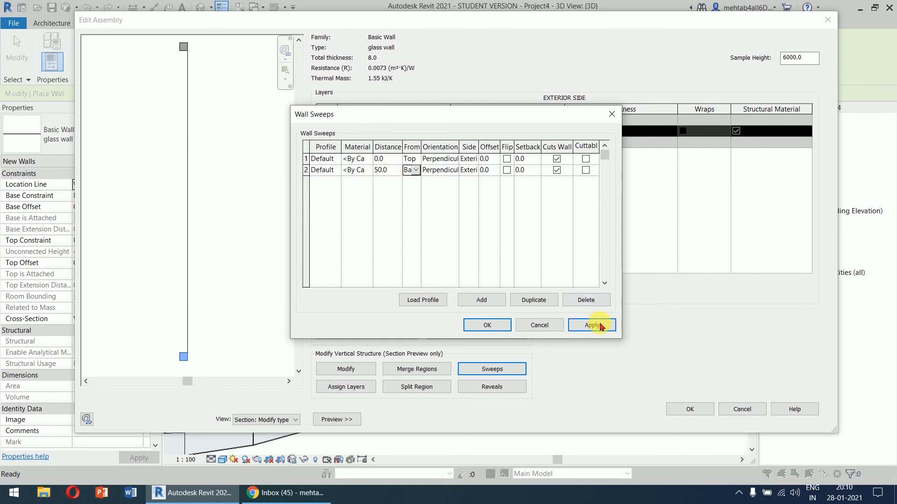
pyautogui.click(389, 171)
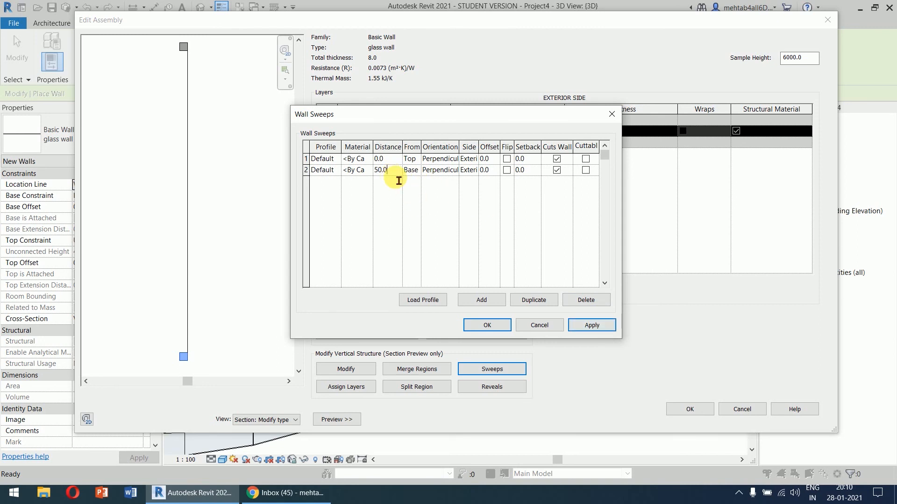
pyautogui.moveTo(393, 179); pyautogui.dragTo(344, 174)
pyautogui.write('0')
pyautogui.press('Tab')
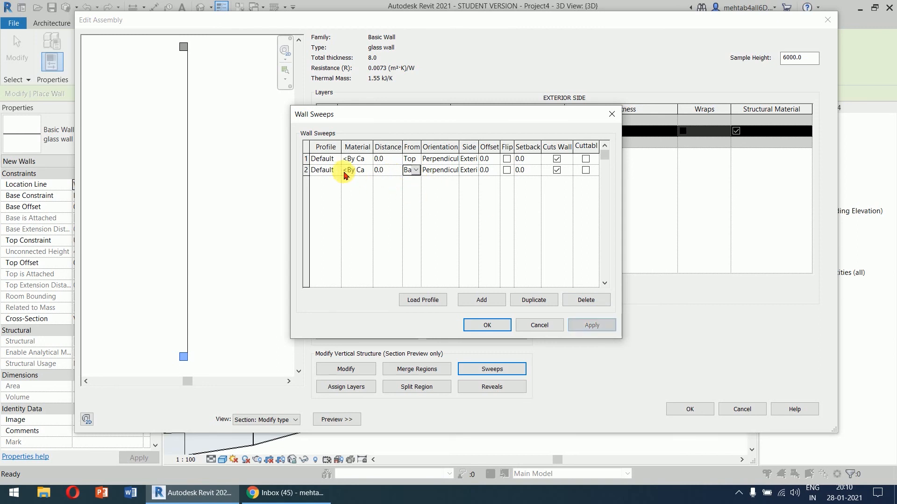
# - Try a distance of 50 mm for the top sweep
pyautogui.click(400, 161)
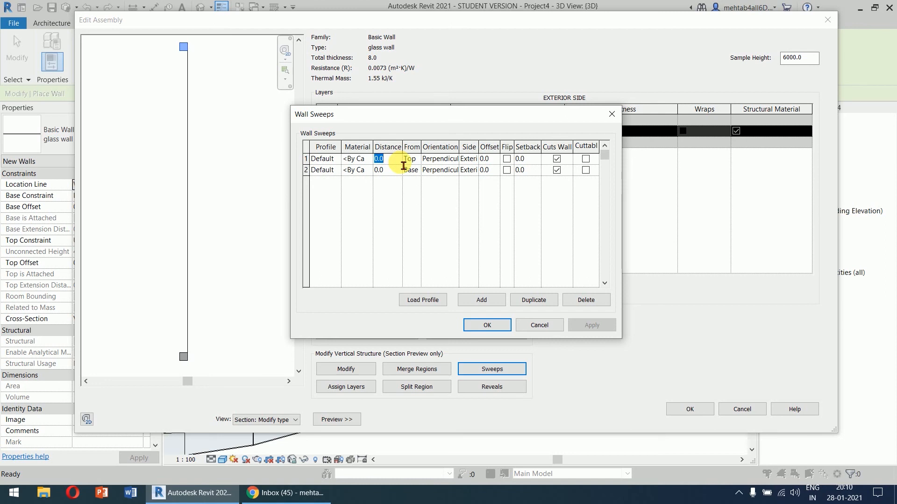
pyautogui.write('50')
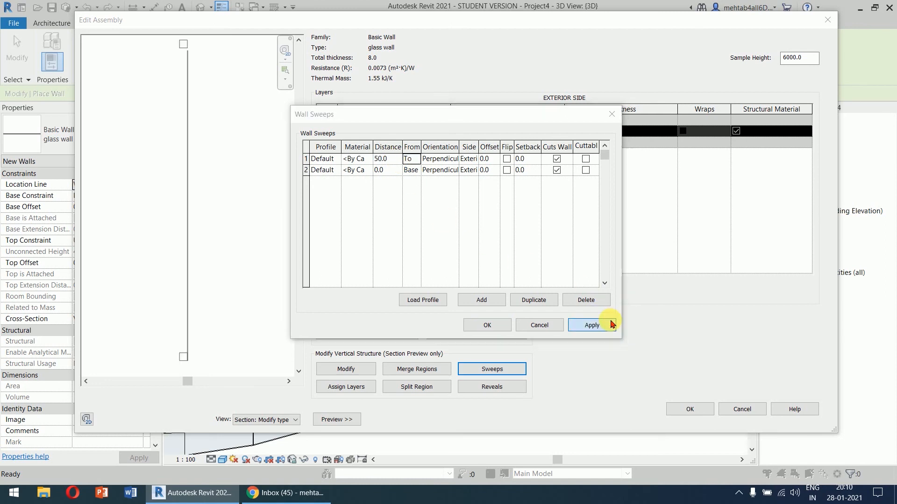
pyautogui.click(593, 325)
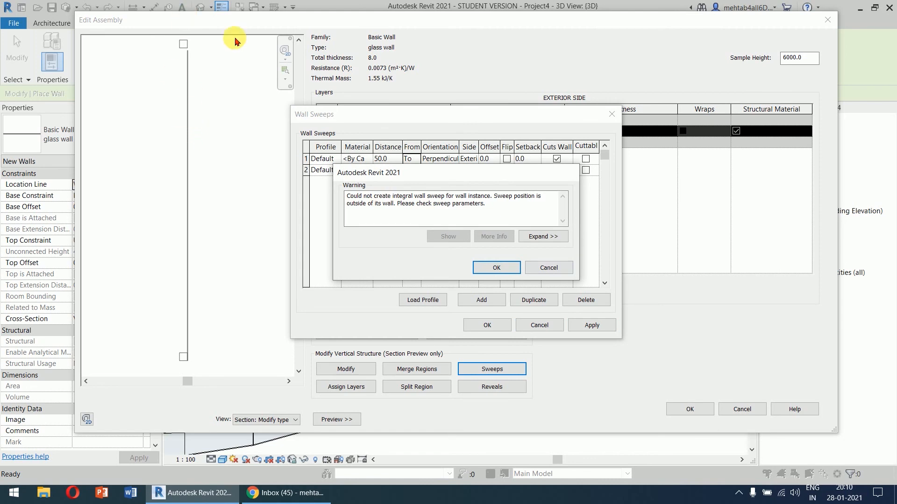
pyautogui.click(561, 272)
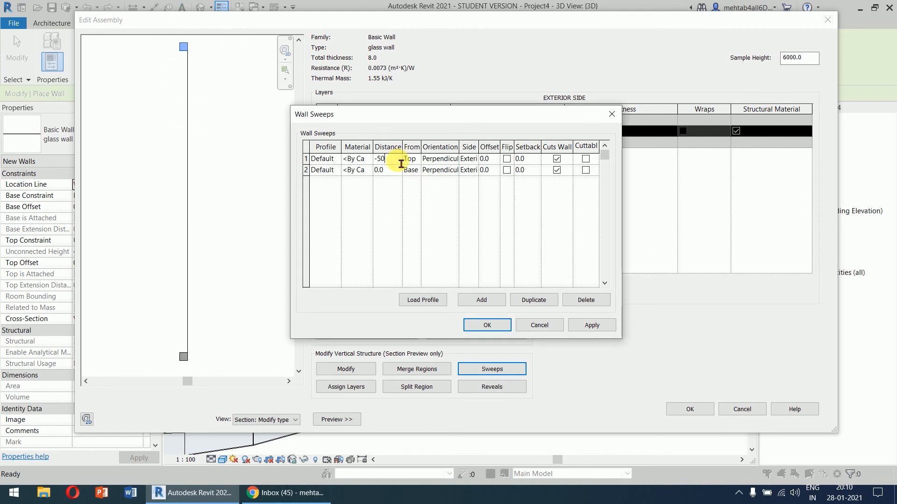
# - Set the top sweep's distance to -50 mm and accept the wall sweeps
pyautogui.click(592, 325)
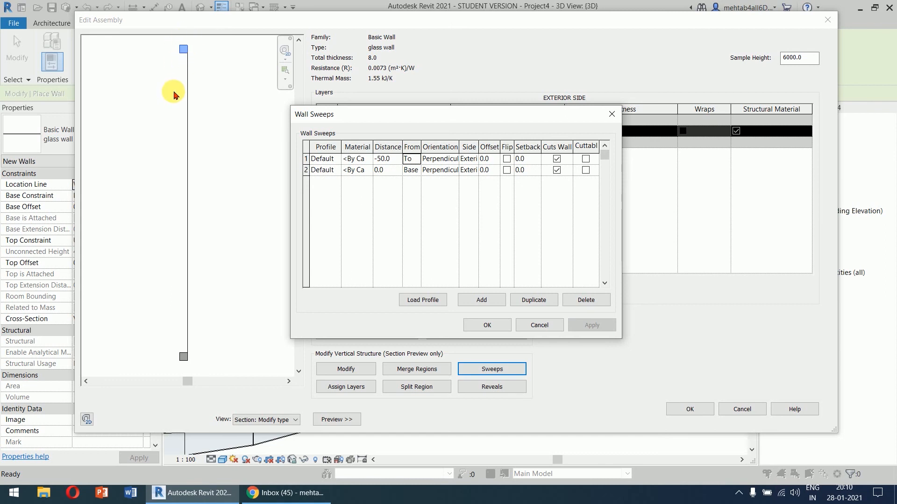
pyautogui.click(488, 325)
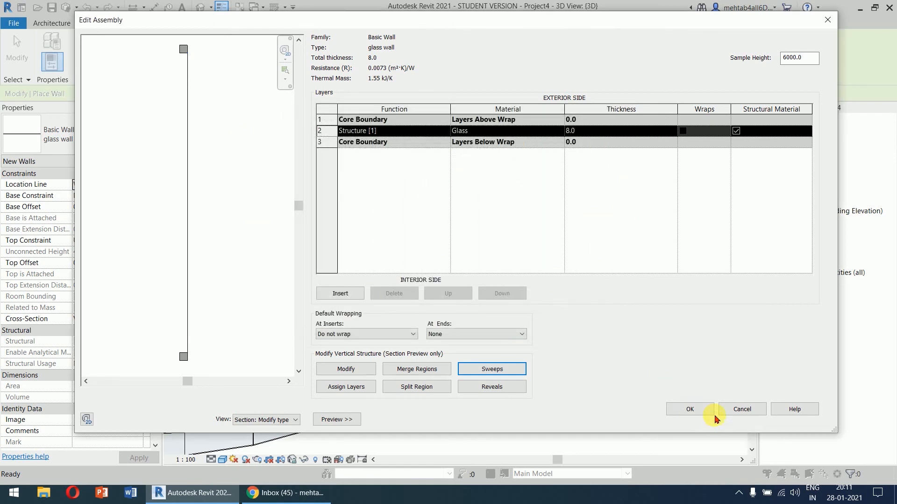
# - Accept the glass wall type's structure and type properties, then leave wall placement
pyautogui.click(688, 409)
pyautogui.click(704, 420)
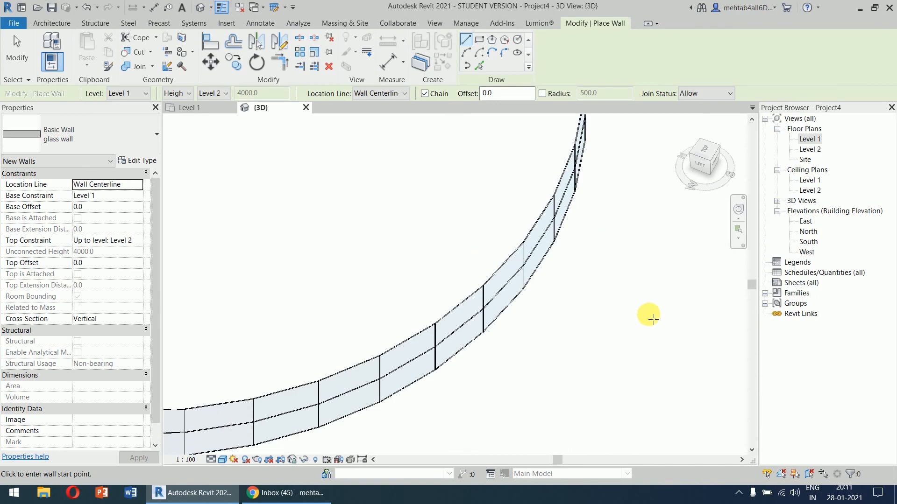
pyautogui.scroll(-5, 650, 313)
pyautogui.scroll(1, 560, 276)
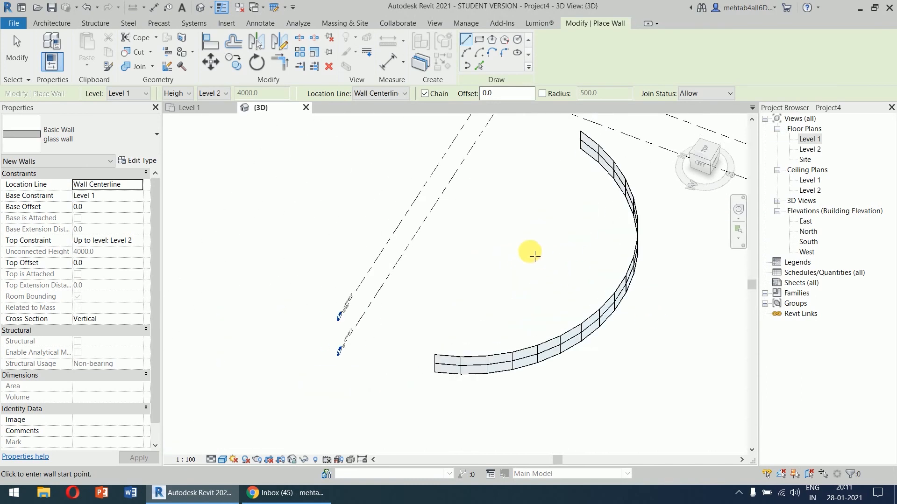
pyautogui.rightClick(531, 253)
pyautogui.click(534, 257)
pyautogui.rightClick(532, 251)
pyautogui.click(535, 255)
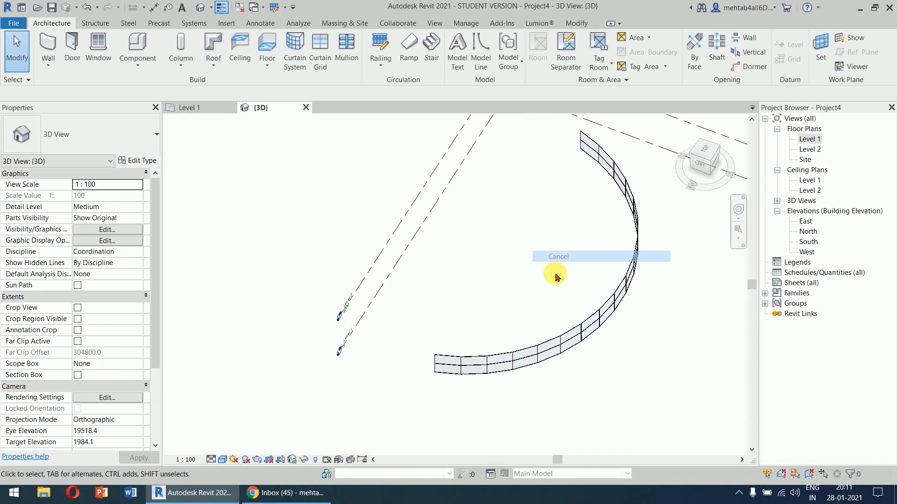
# - Set the Storefront type's curtain panel to Basic Wall : glass wall for the curved curtain wall and accept the change
pyautogui.click(589, 320)
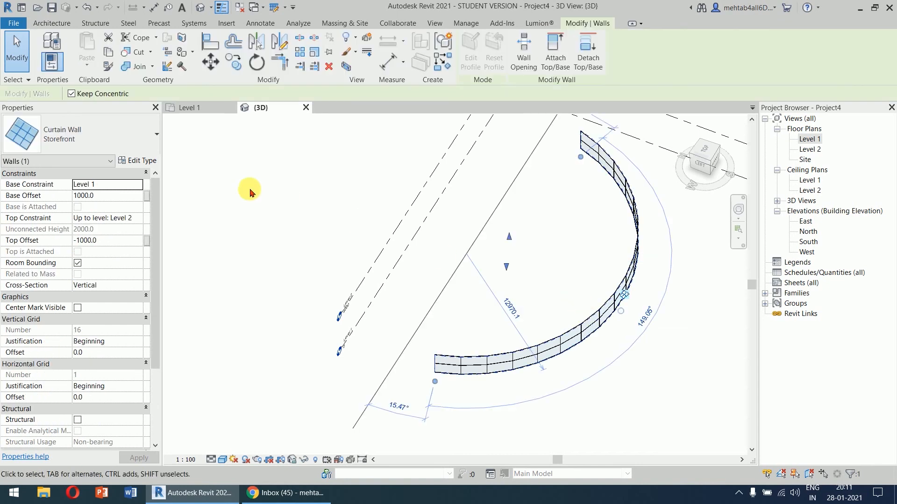
pyautogui.click(142, 162)
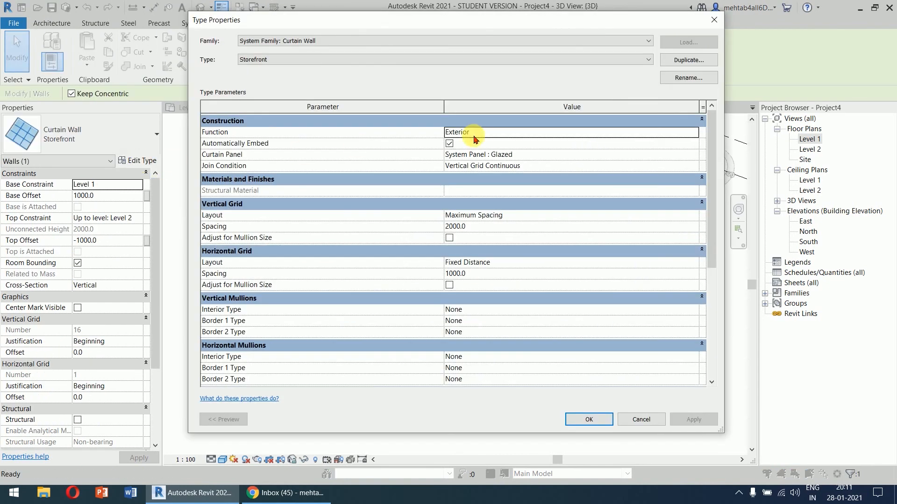
pyautogui.click(498, 155)
pyautogui.click(694, 155)
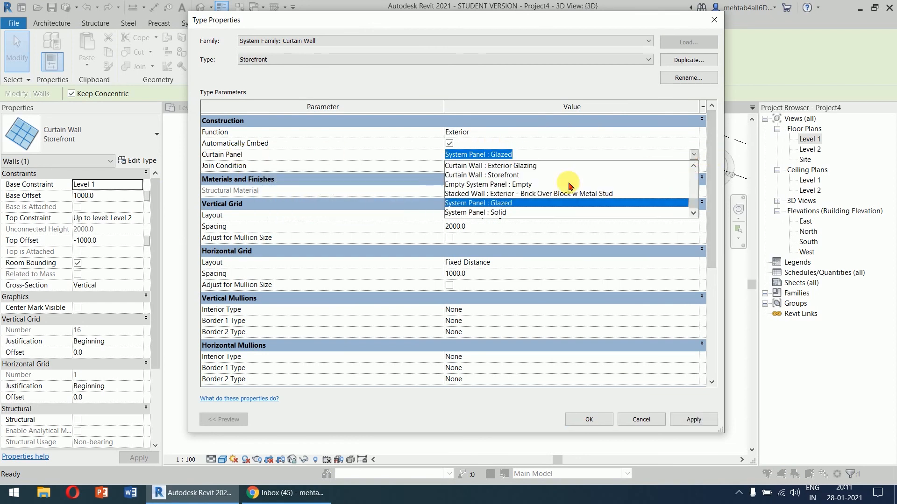
pyautogui.scroll(2, 545, 200)
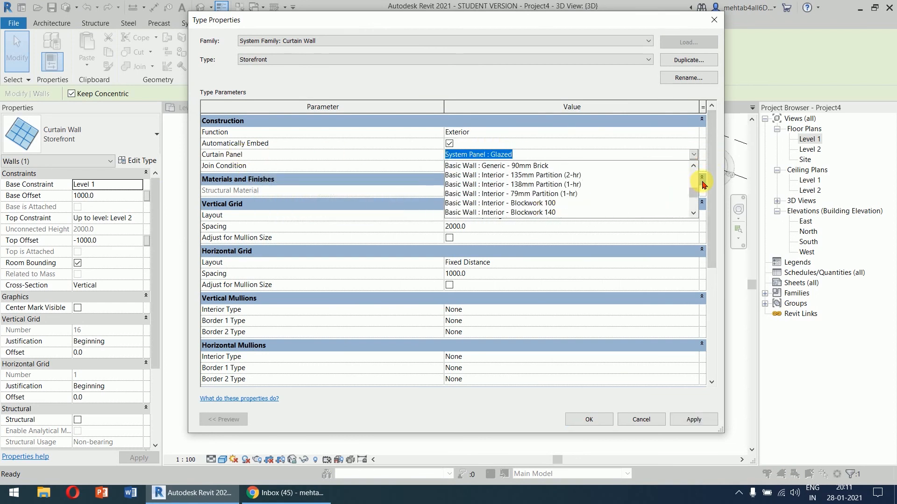
pyautogui.click(694, 165)
pyautogui.click(695, 165)
pyautogui.click(694, 165)
pyautogui.click(695, 166)
pyautogui.click(694, 165)
pyautogui.click(695, 165)
pyautogui.click(694, 166)
pyautogui.click(694, 213)
pyautogui.click(694, 213)
pyautogui.click(694, 213)
pyautogui.click(695, 213)
pyautogui.click(694, 213)
pyautogui.click(695, 214)
pyautogui.click(695, 214)
pyautogui.click(694, 214)
pyautogui.click(694, 214)
pyautogui.click(694, 214)
pyautogui.click(695, 214)
pyautogui.click(695, 213)
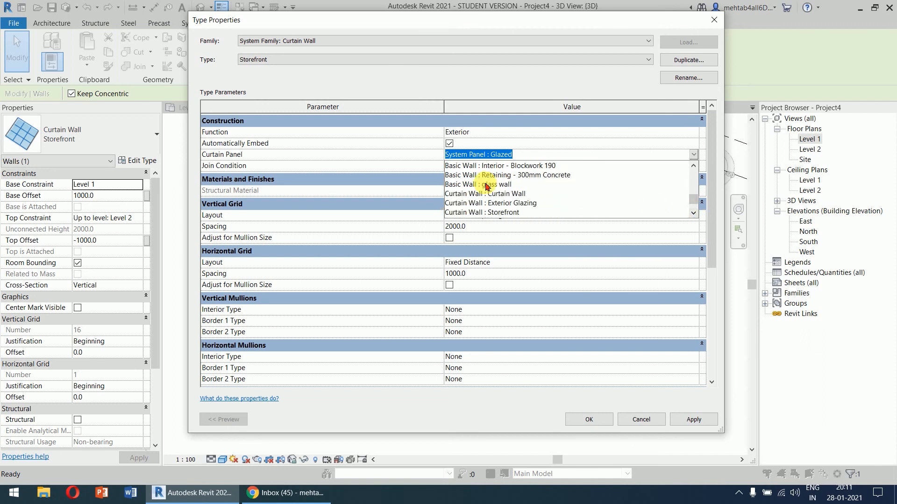
pyautogui.click(497, 184)
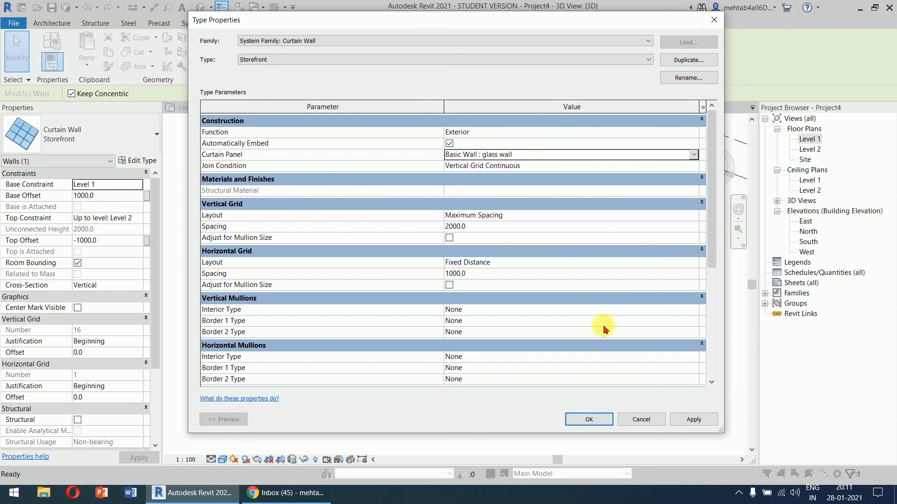
pyautogui.click(706, 420)
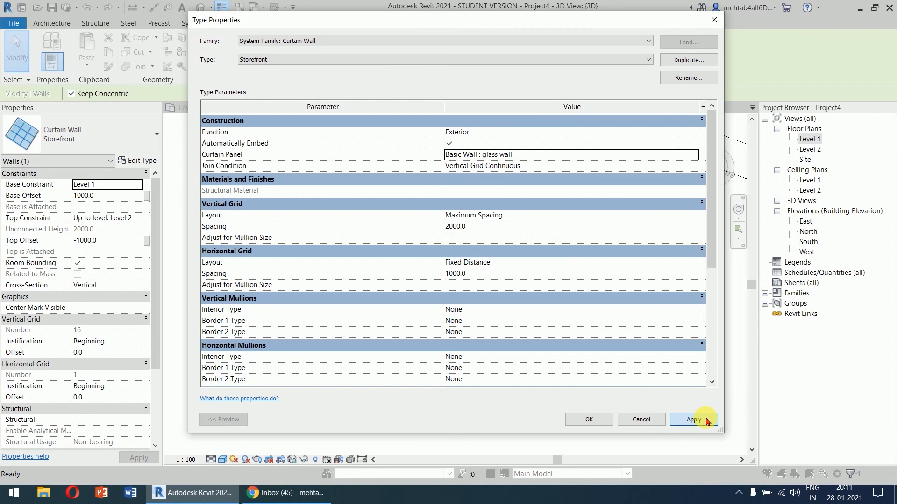
pyautogui.click(598, 419)
pyautogui.click(630, 388)
# - Examine how the sweeps follow the curved curtain wall at its edges and along the middle grid line
pyautogui.scroll(3, 638, 369)
pyautogui.keyDown('shift'); pyautogui.moveTo(637, 377); pyautogui.dragTo(588, 337, button='middle'); pyautogui.keyUp('shift')
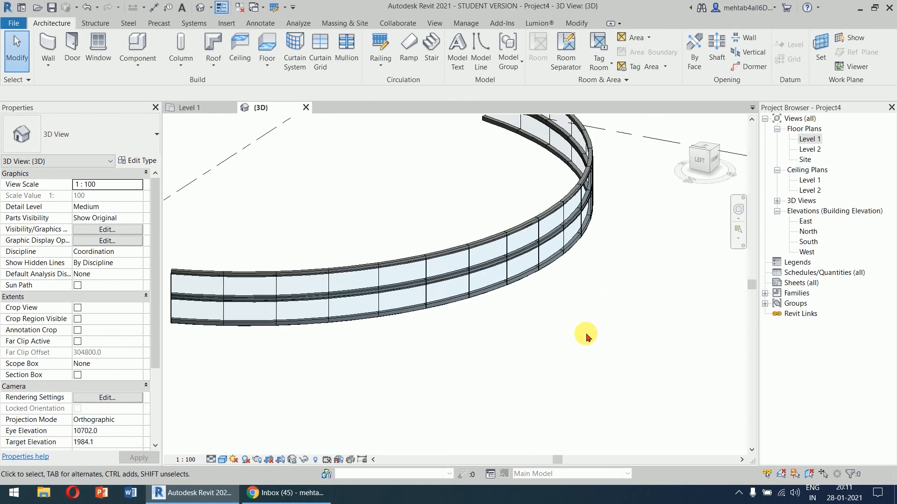
pyautogui.scroll(5, 582, 247)
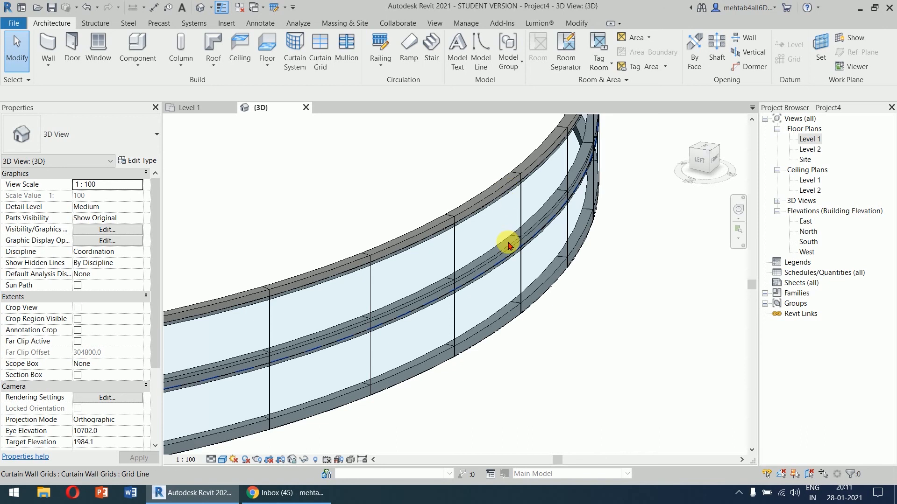
pyautogui.scroll(3, 511, 246)
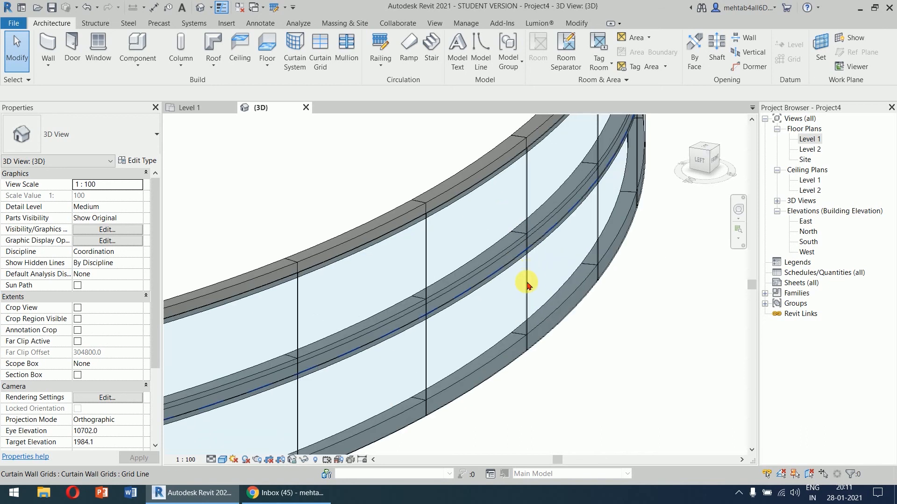
pyautogui.moveTo(537, 276); pyautogui.dragTo(575, 327, button='middle')
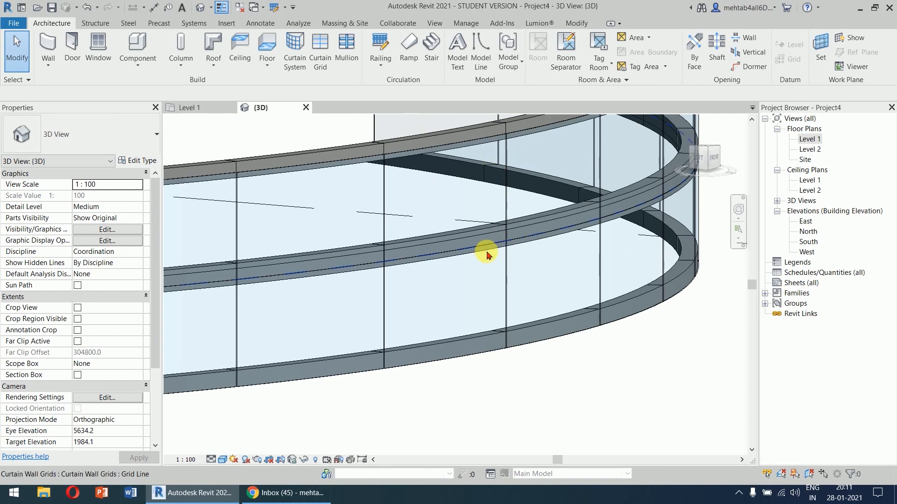
pyautogui.click(138, 161)
pyautogui.click(653, 422)
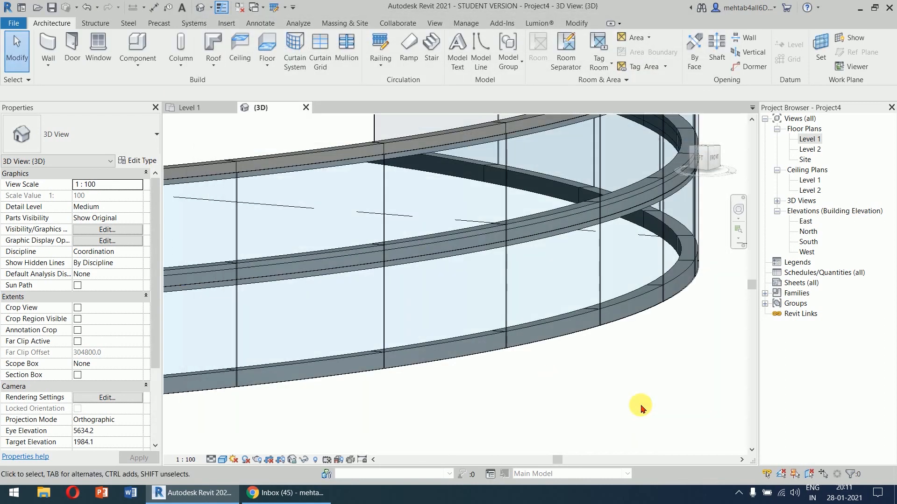
# - Delete the top sweep from the glass wall type, keeping only the base sweep, and leave wall placement
pyautogui.click(50, 50)
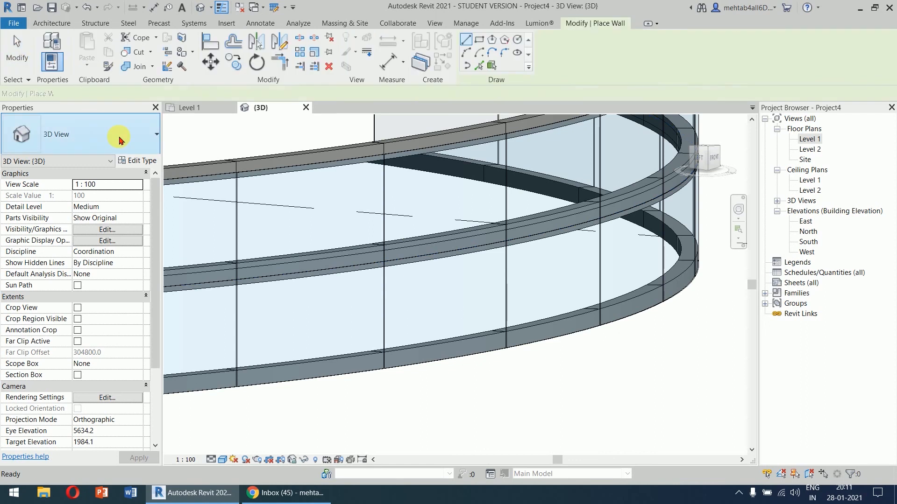
pyautogui.click(146, 162)
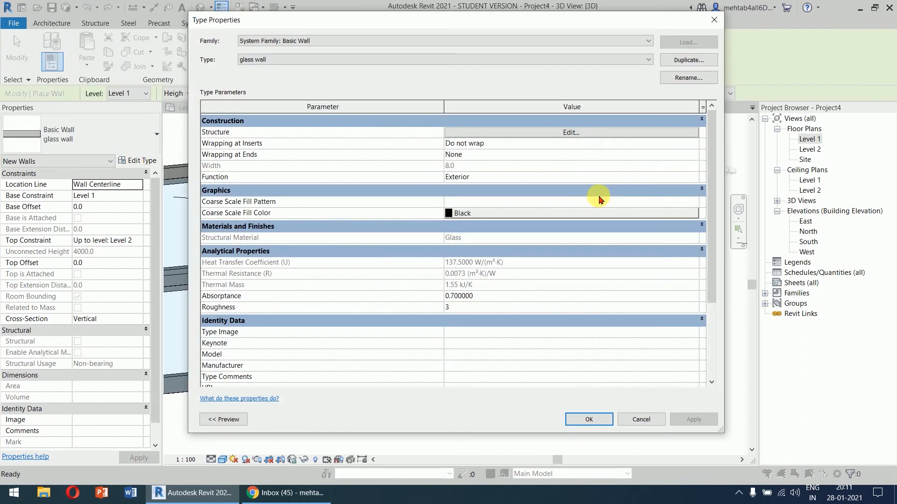
pyautogui.click(603, 137)
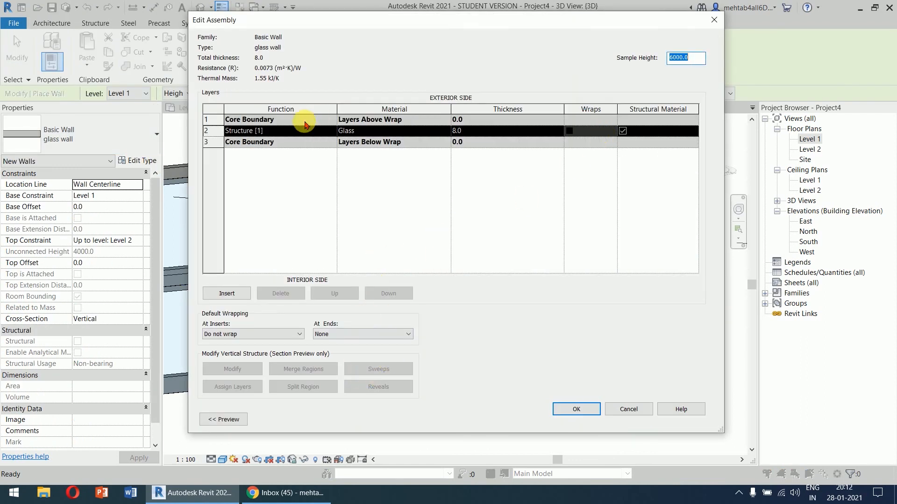
pyautogui.click(224, 419)
pyautogui.click(492, 370)
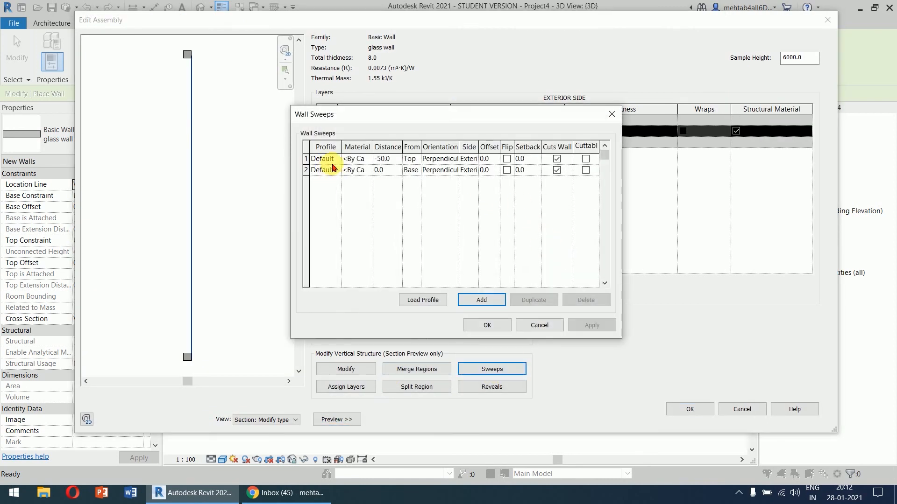
pyautogui.click(312, 162)
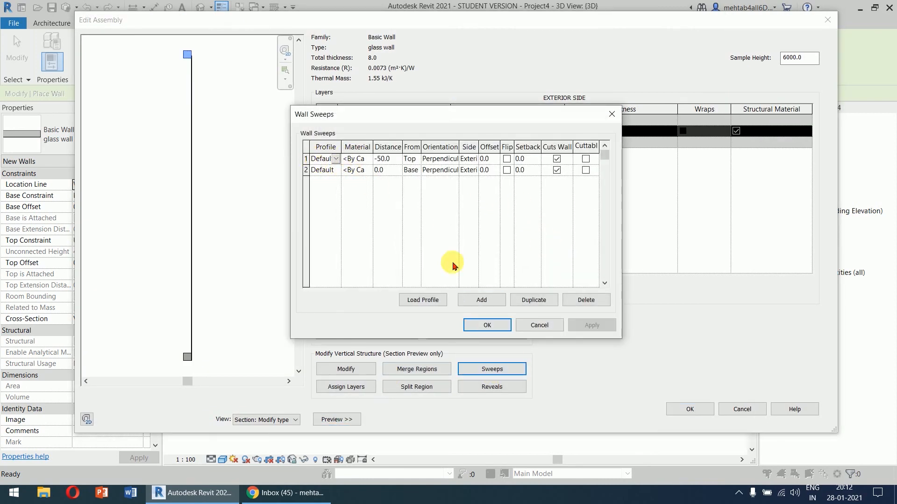
pyautogui.click(579, 302)
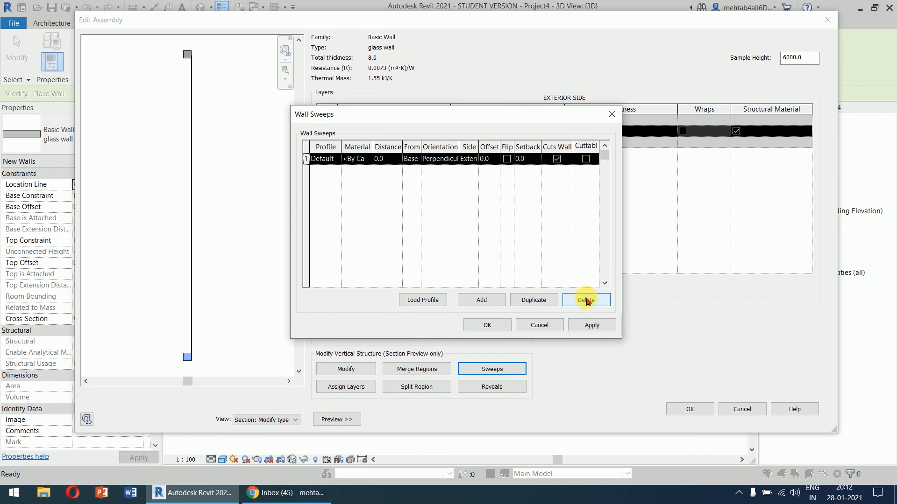
pyautogui.click(590, 325)
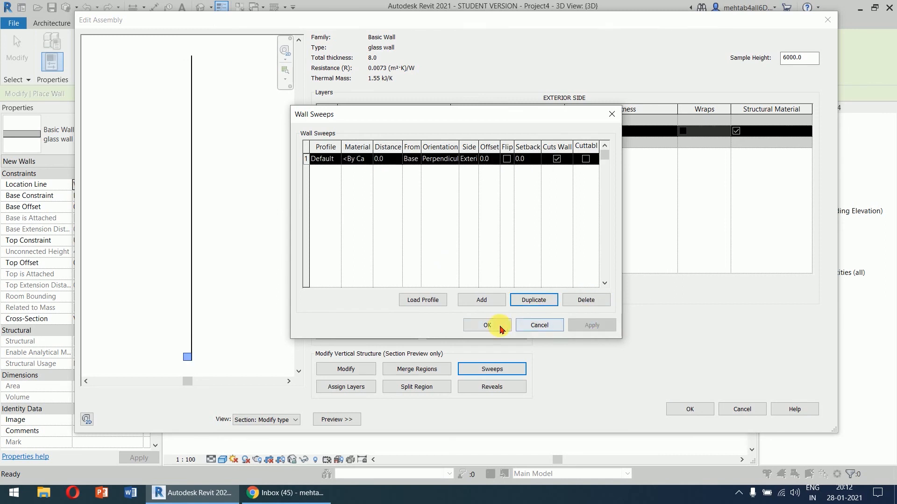
pyautogui.click(551, 326)
pyautogui.click(690, 409)
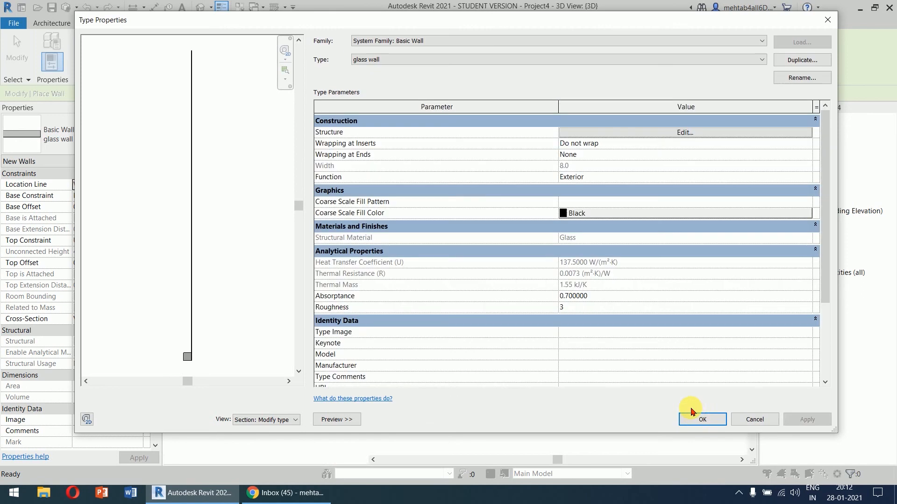
pyautogui.click(701, 419)
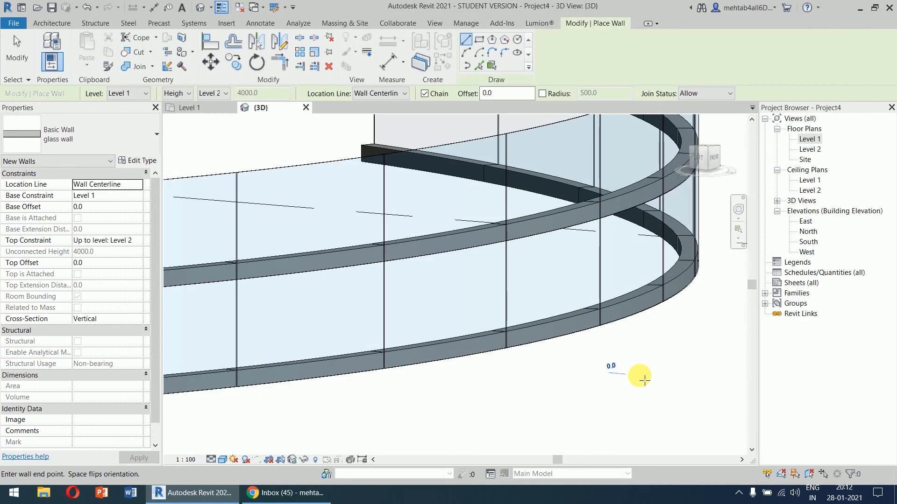
pyautogui.rightClick(624, 385)
pyautogui.click(650, 209)
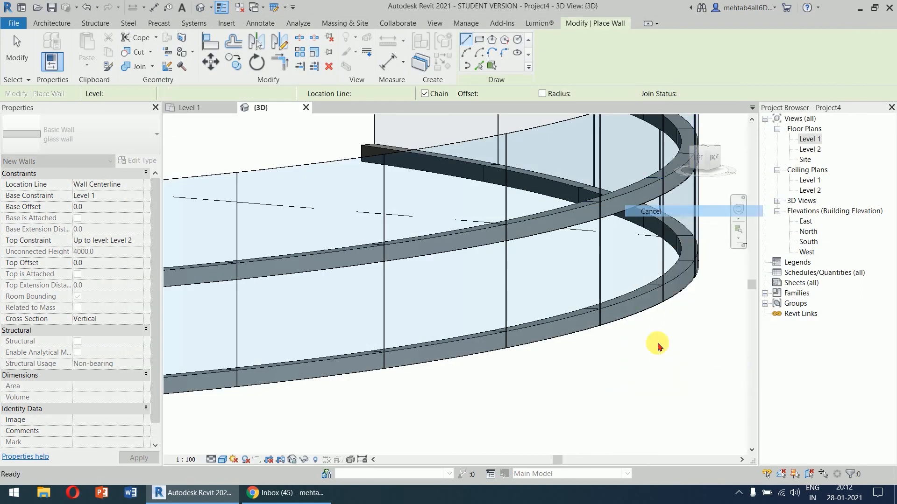
pyautogui.rightClick(651, 401)
pyautogui.click(690, 226)
# - Set the Storefront type's horizontal grid spacing to 2000 for the curved curtain wall
pyautogui.scroll(-5, 655, 397)
pyautogui.moveTo(668, 398); pyautogui.dragTo(667, 293, button='middle')
pyautogui.scroll(-2, 636, 375)
pyautogui.moveTo(635, 378); pyautogui.dragTo(630, 354, button='middle')
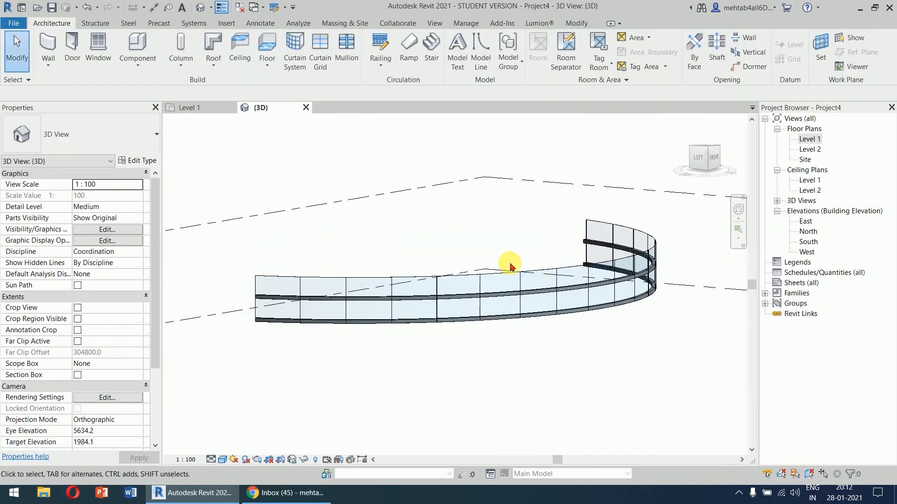
pyautogui.click(624, 230)
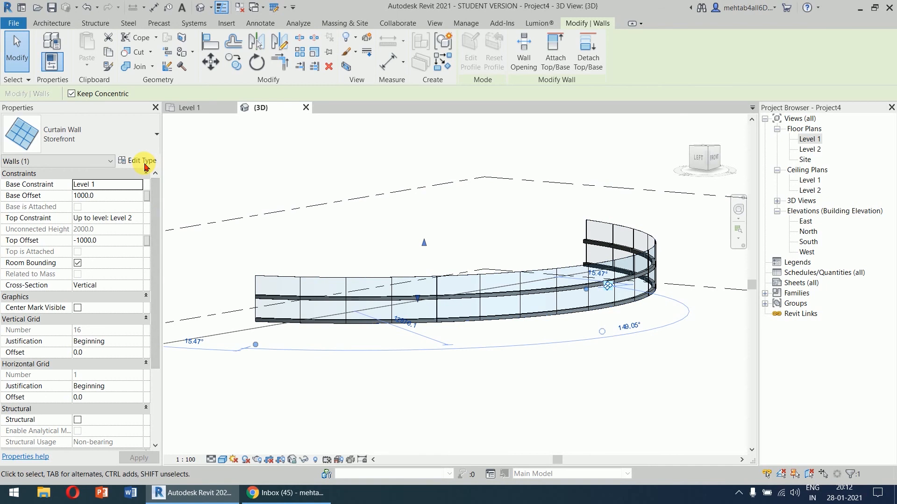
pyautogui.click(143, 164)
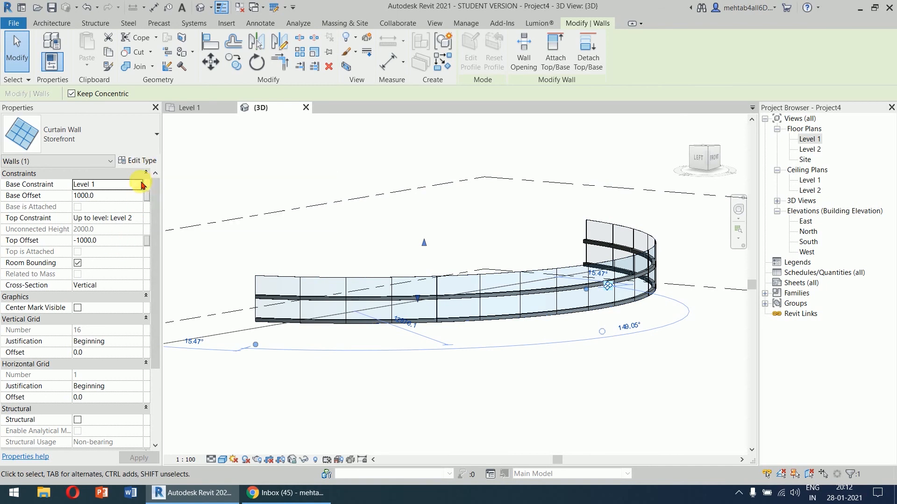
pyautogui.click(458, 273)
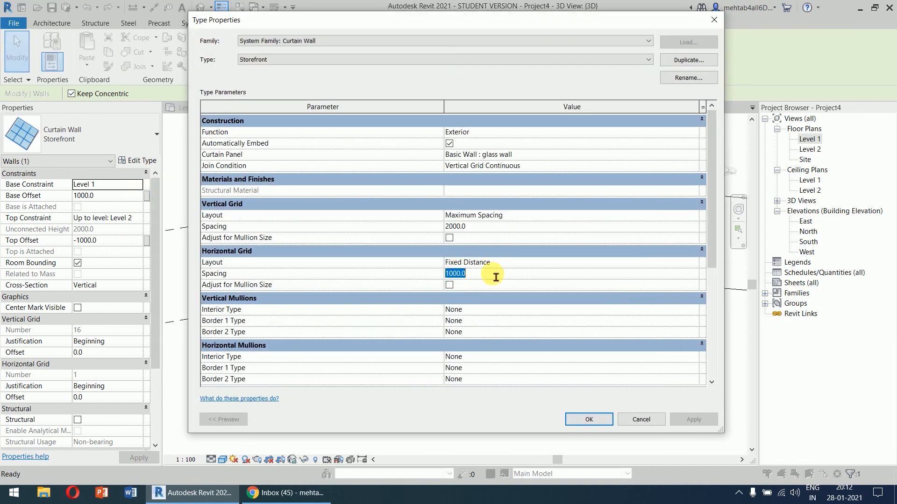
pyautogui.write('2000')
pyautogui.press('Return')
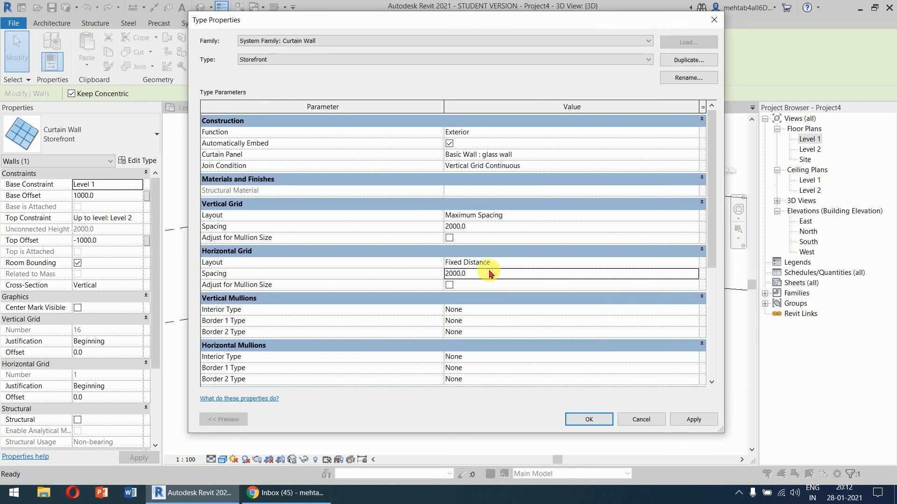
pyautogui.click(607, 420)
pyautogui.click(623, 390)
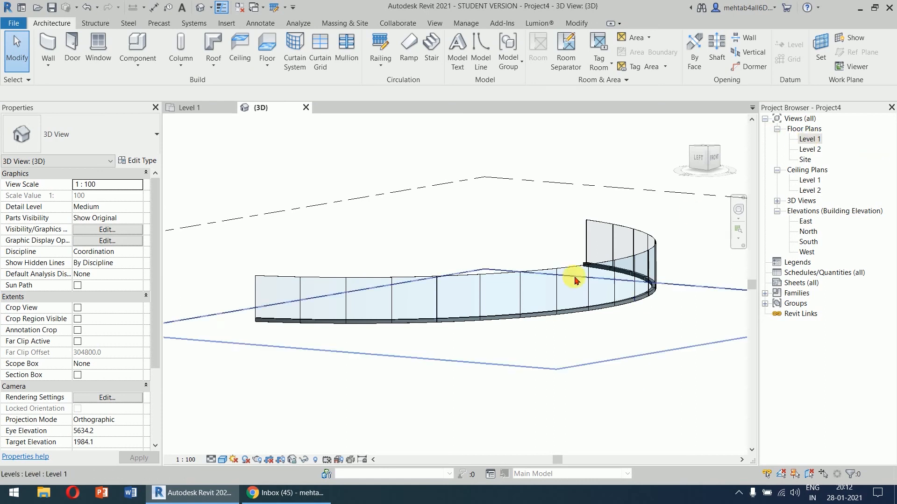
# - Examine up close the joint between two glass panels at the curved wall's upper edge
pyautogui.keyDown('shift'); pyautogui.moveTo(652, 248); pyautogui.dragTo(601, 380, button='middle'); pyautogui.keyUp('shift')
pyautogui.scroll(6, 586, 304)
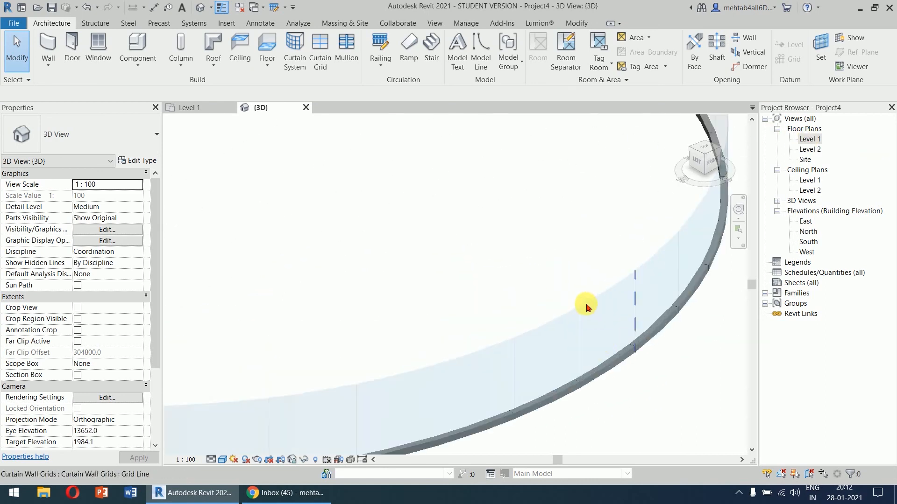
pyautogui.scroll(5, 578, 315)
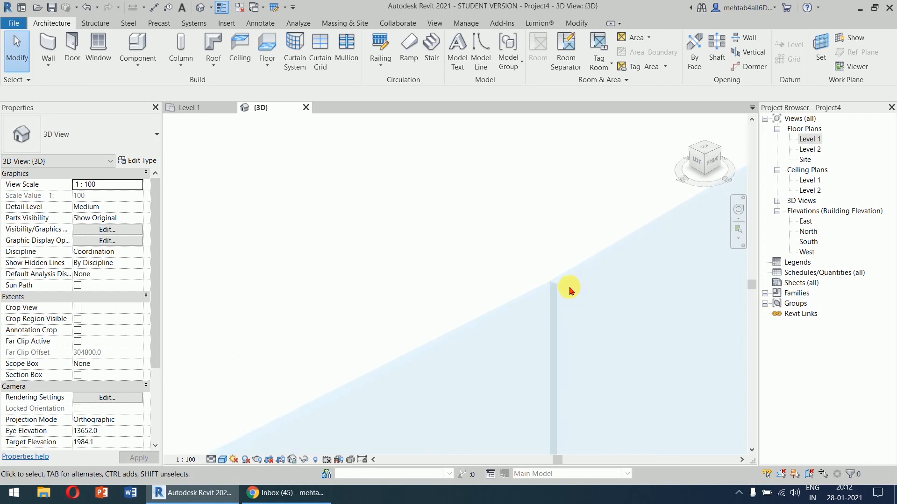
pyautogui.scroll(2, 566, 289)
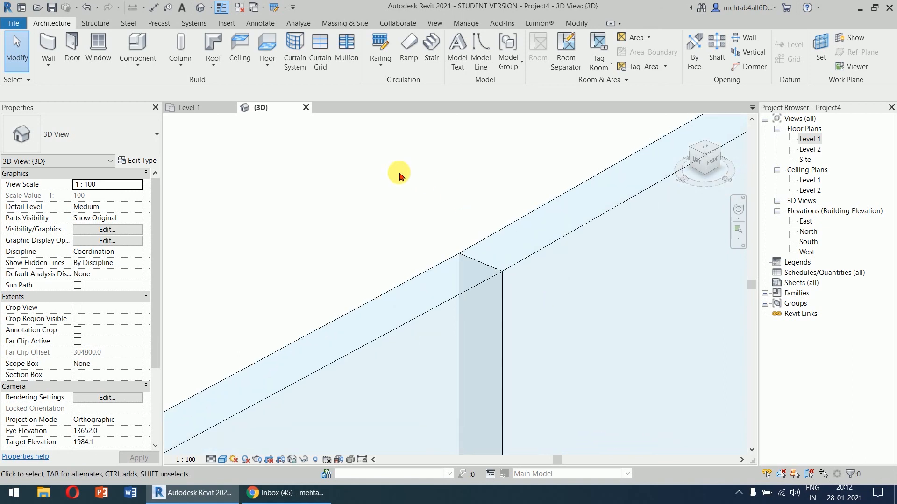